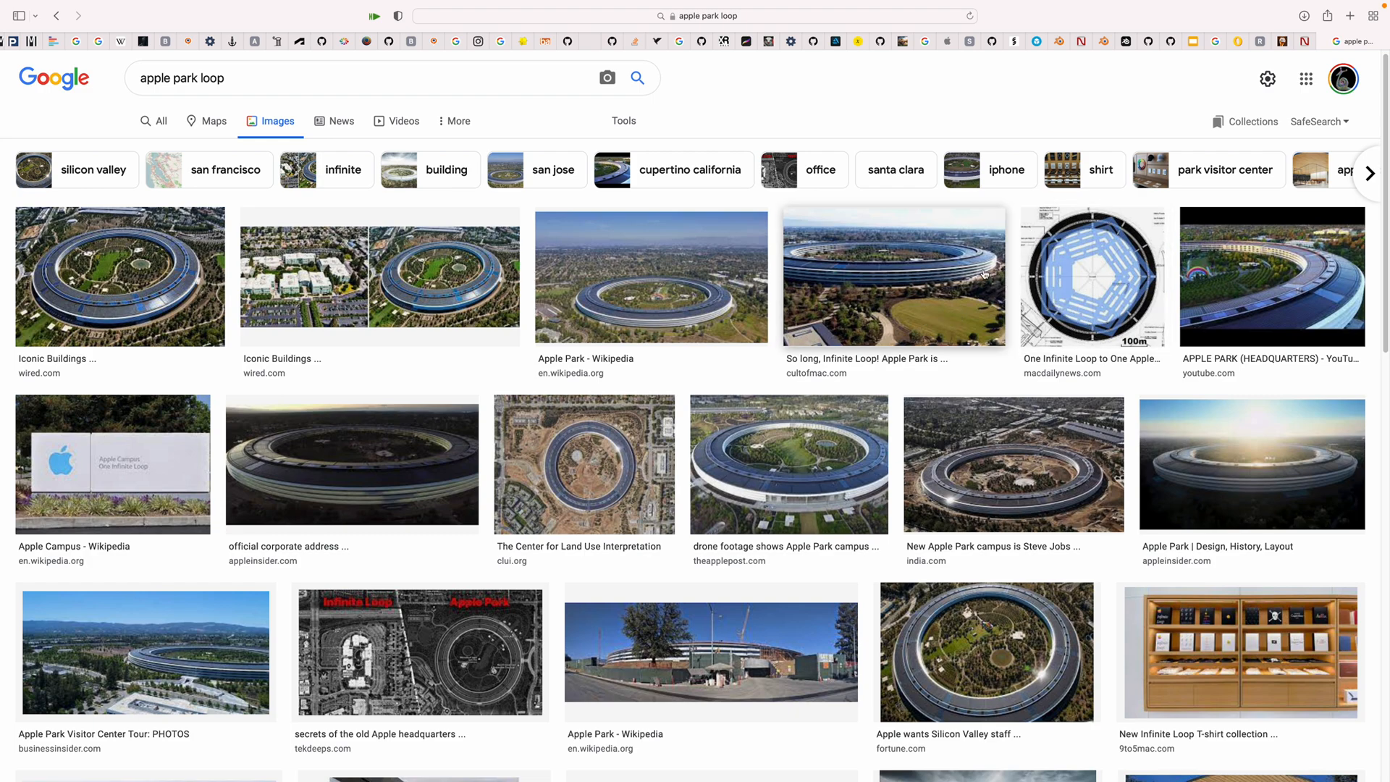
Switch to Blender, exit the maximised viewport and enlarge the 3D viewport below the fully framed FIVE STAR WALL node tree.
key("ctrl+Left")
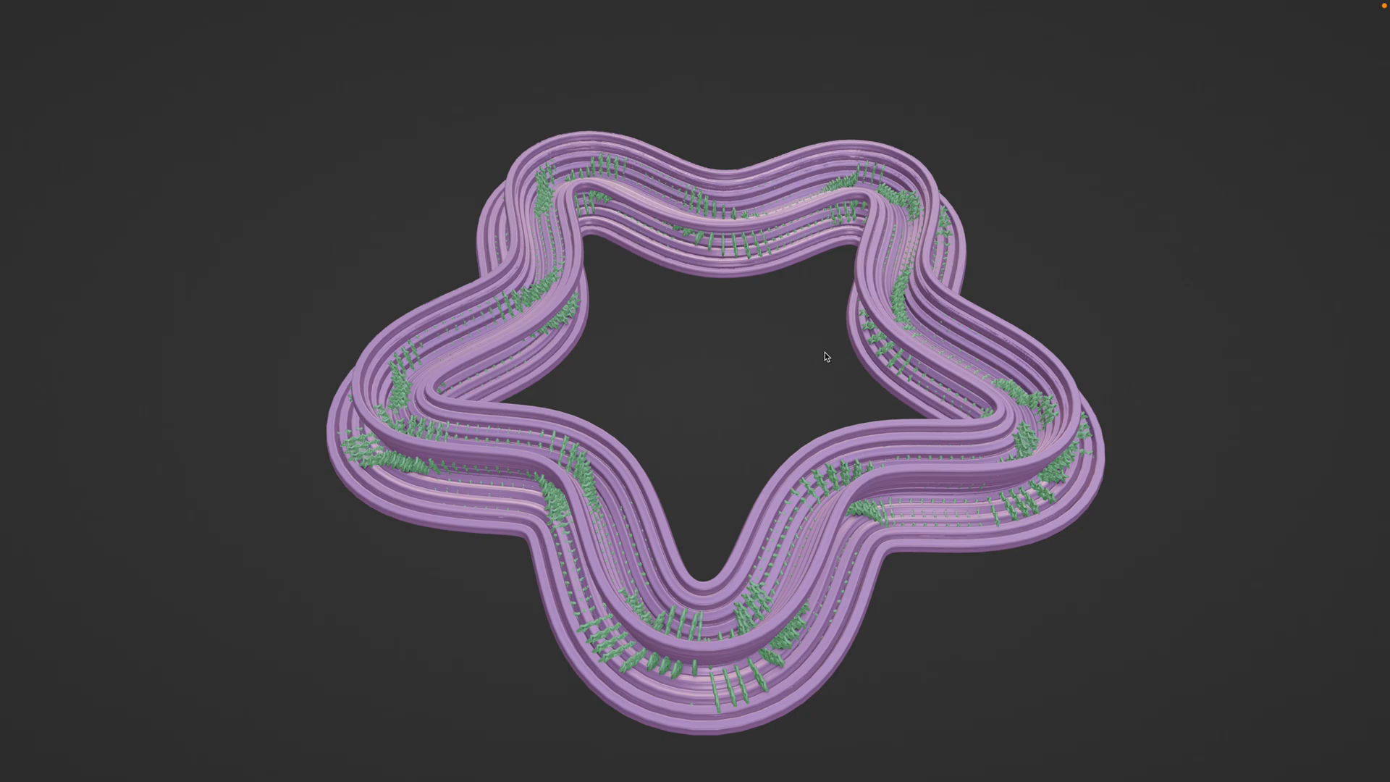
key("ctrl+alt+space")
left_click_drag(846, 325, 845, 357)
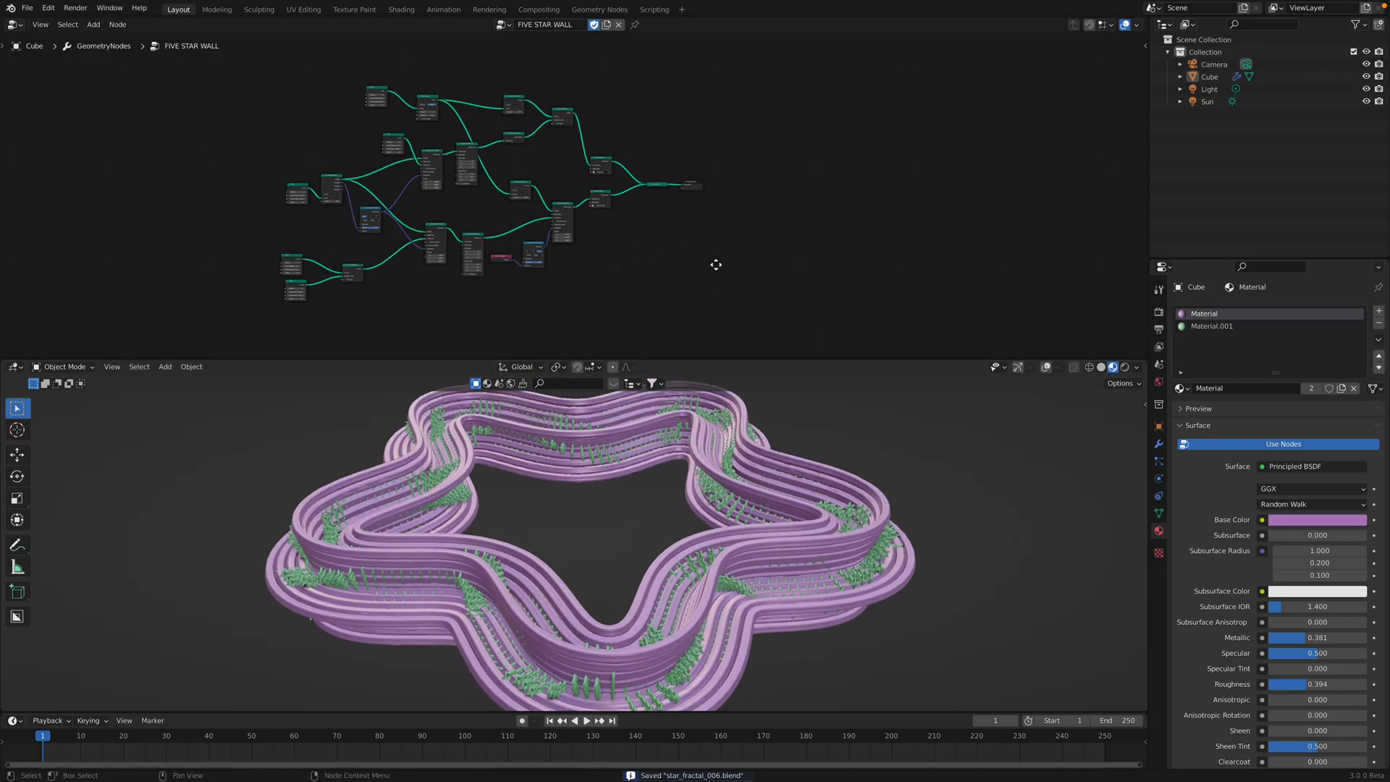
key("Home")
middle_click_drag(669, 299, 652, 277)
left_click_drag(743, 360, 742, 318)
Mute the link from the Set Material node using Material.001 to the Join Geometry node.
middle_click_drag(695, 380, 767, 463)
scroll(765, 428, "up", 3)
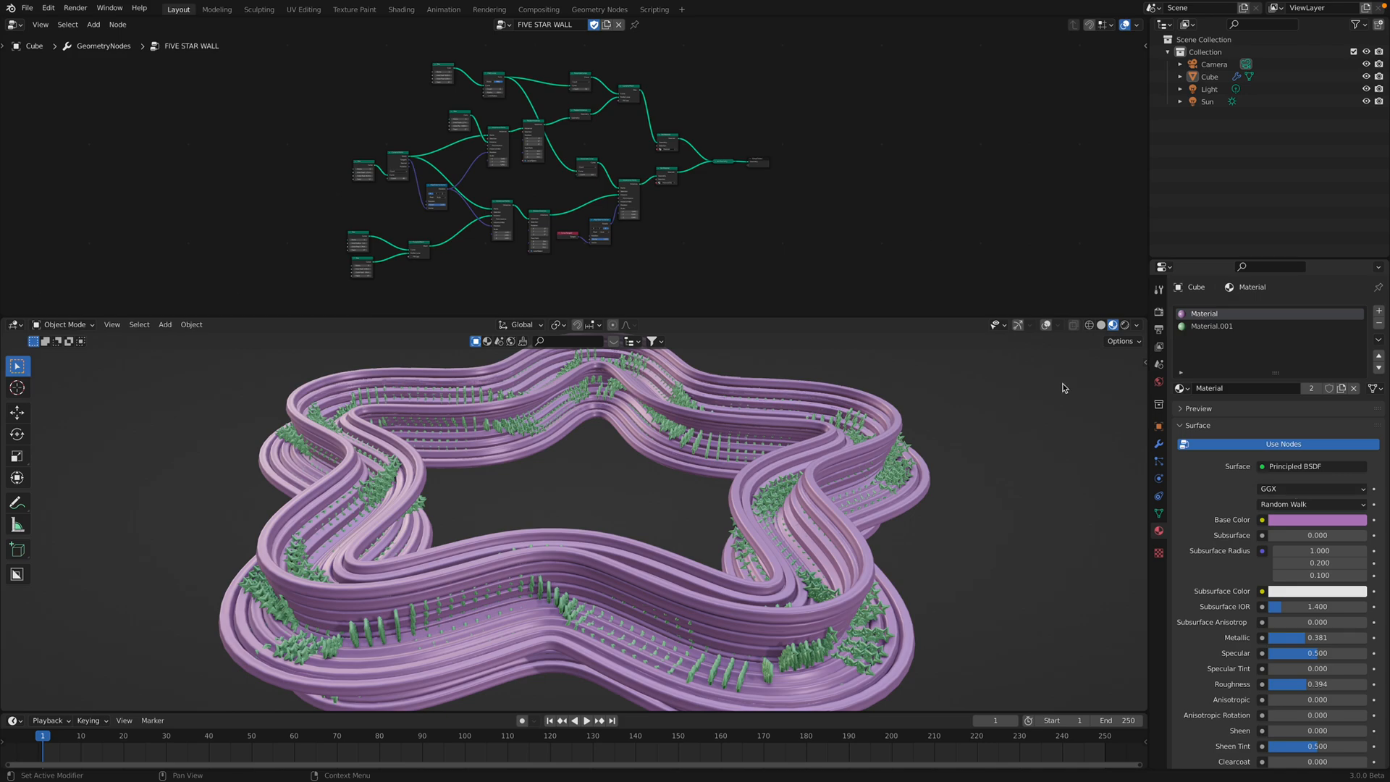
middle_click_drag(830, 448, 843, 443)
scroll(558, 221, "up", 6)
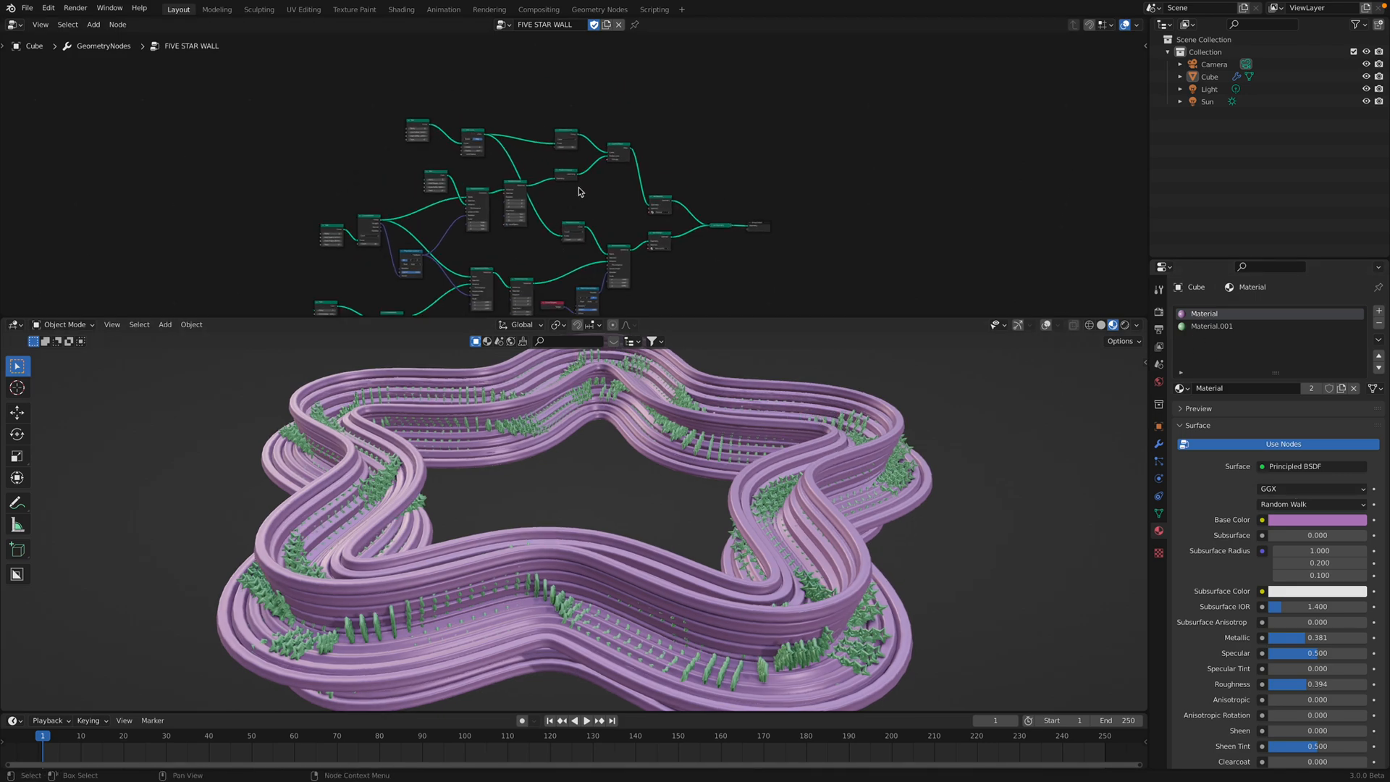
scroll(559, 221, "up", 2)
left_click_drag(737, 222, 752, 193)
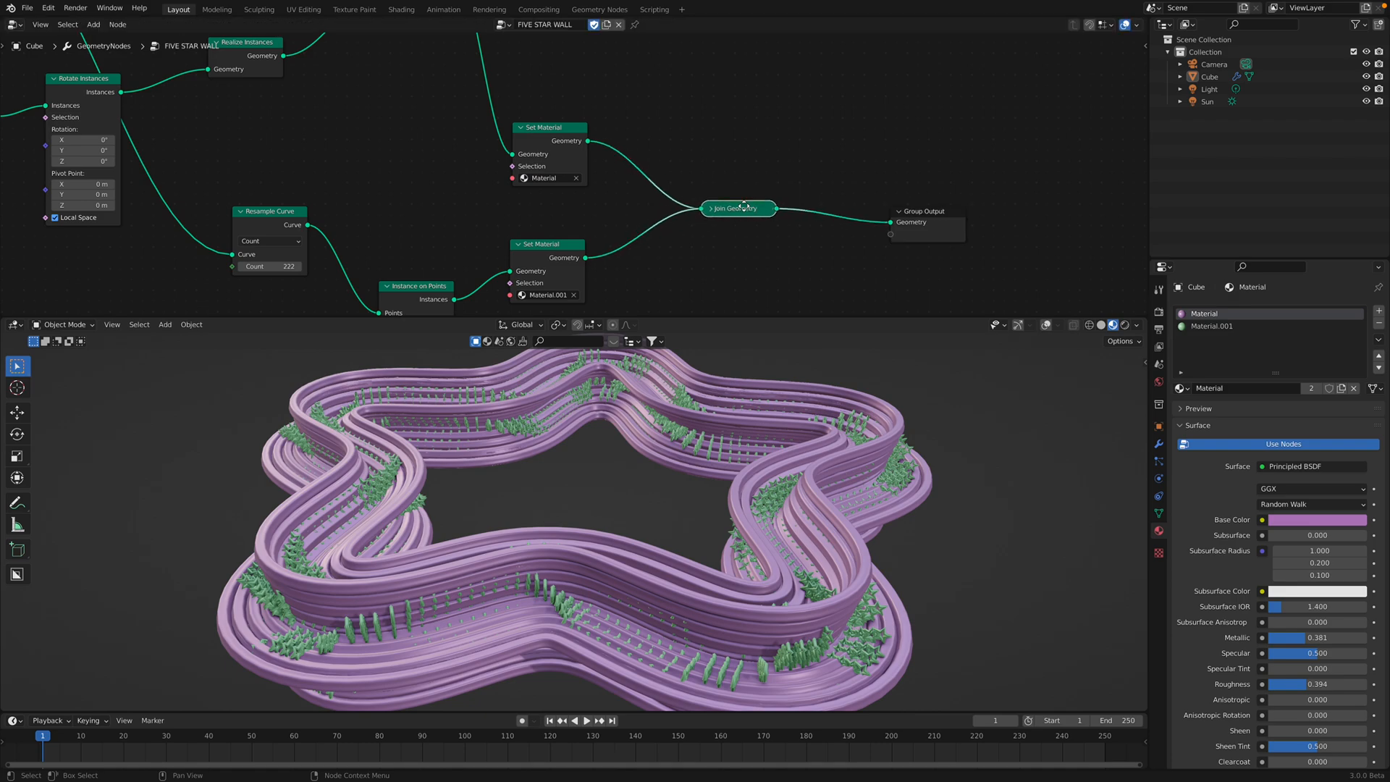
scroll(736, 213, "down", 4)
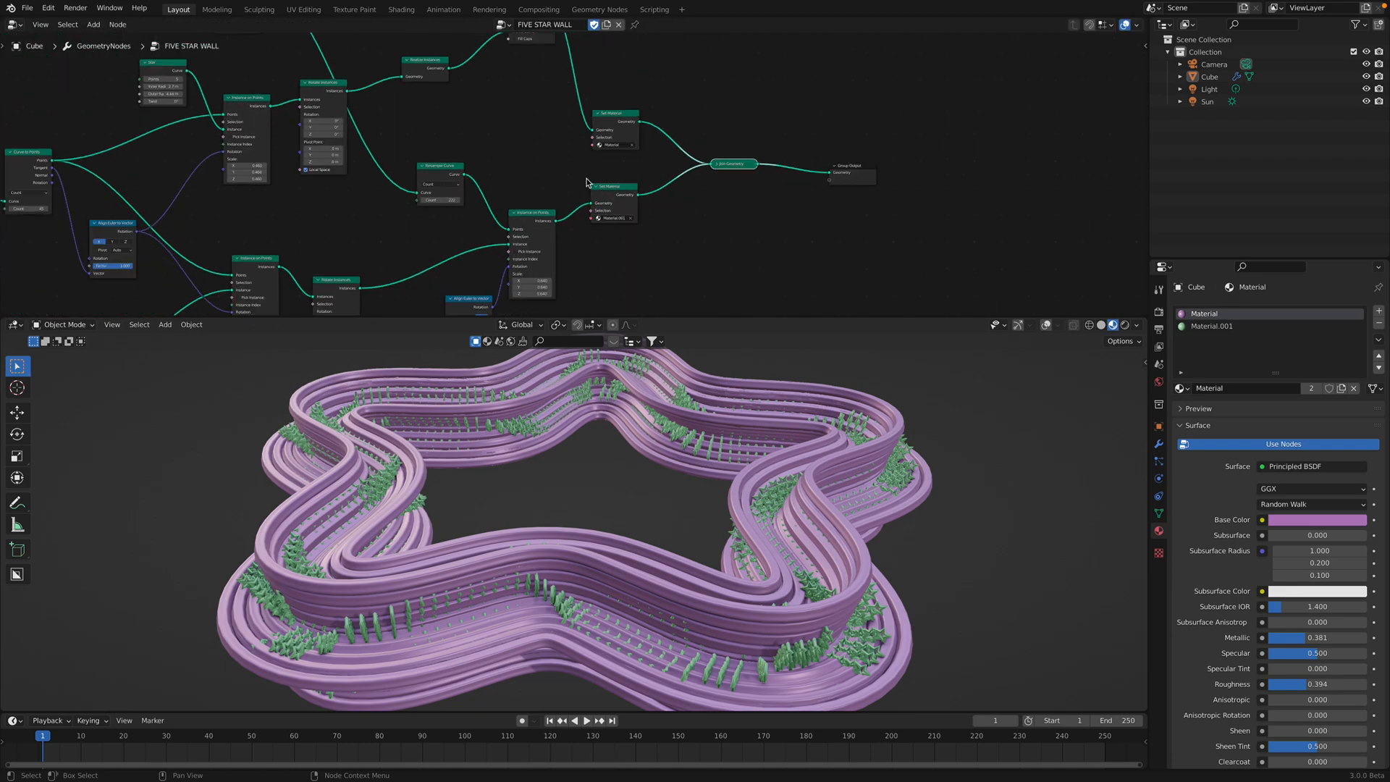
scroll(601, 187, "down", 2)
scroll(642, 184, "up", 3)
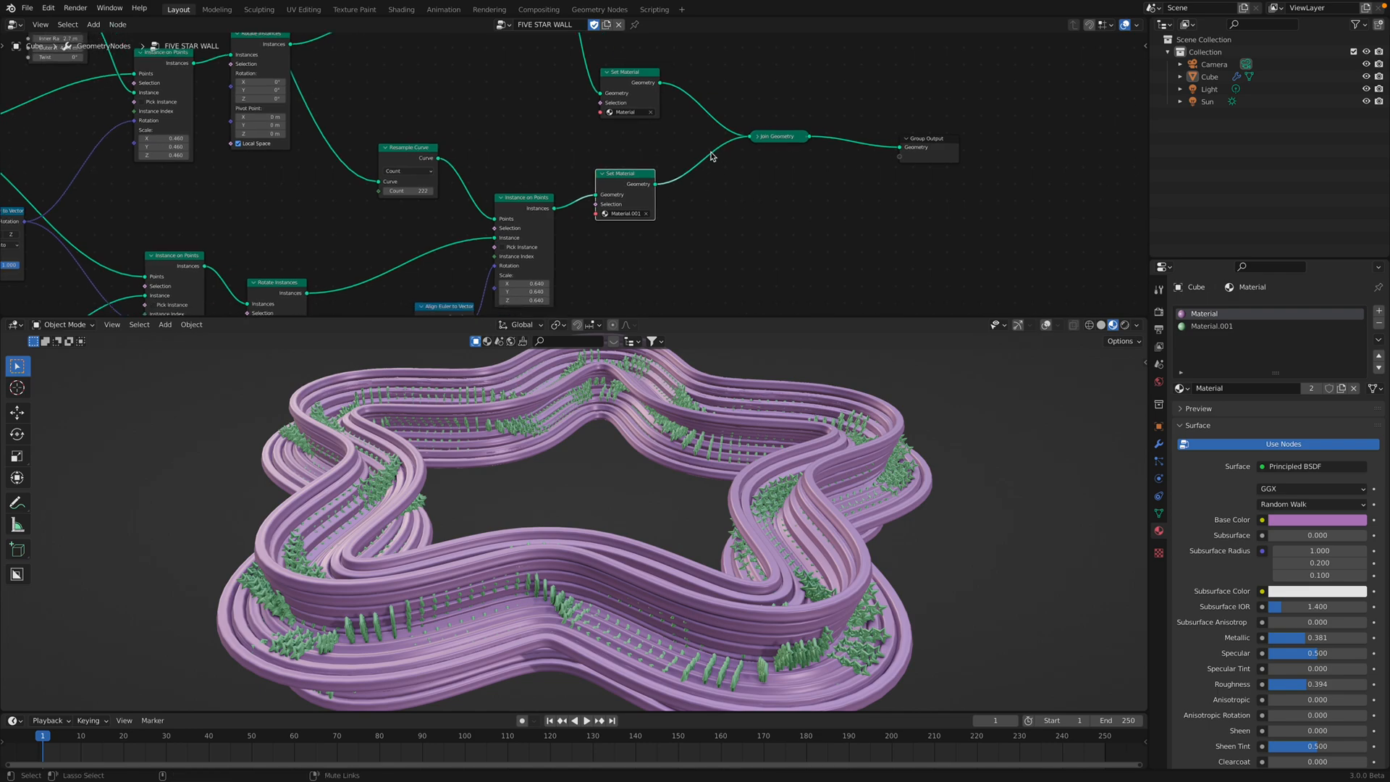
right_click_drag(739, 226, 737, 222, "ctrl+alt")
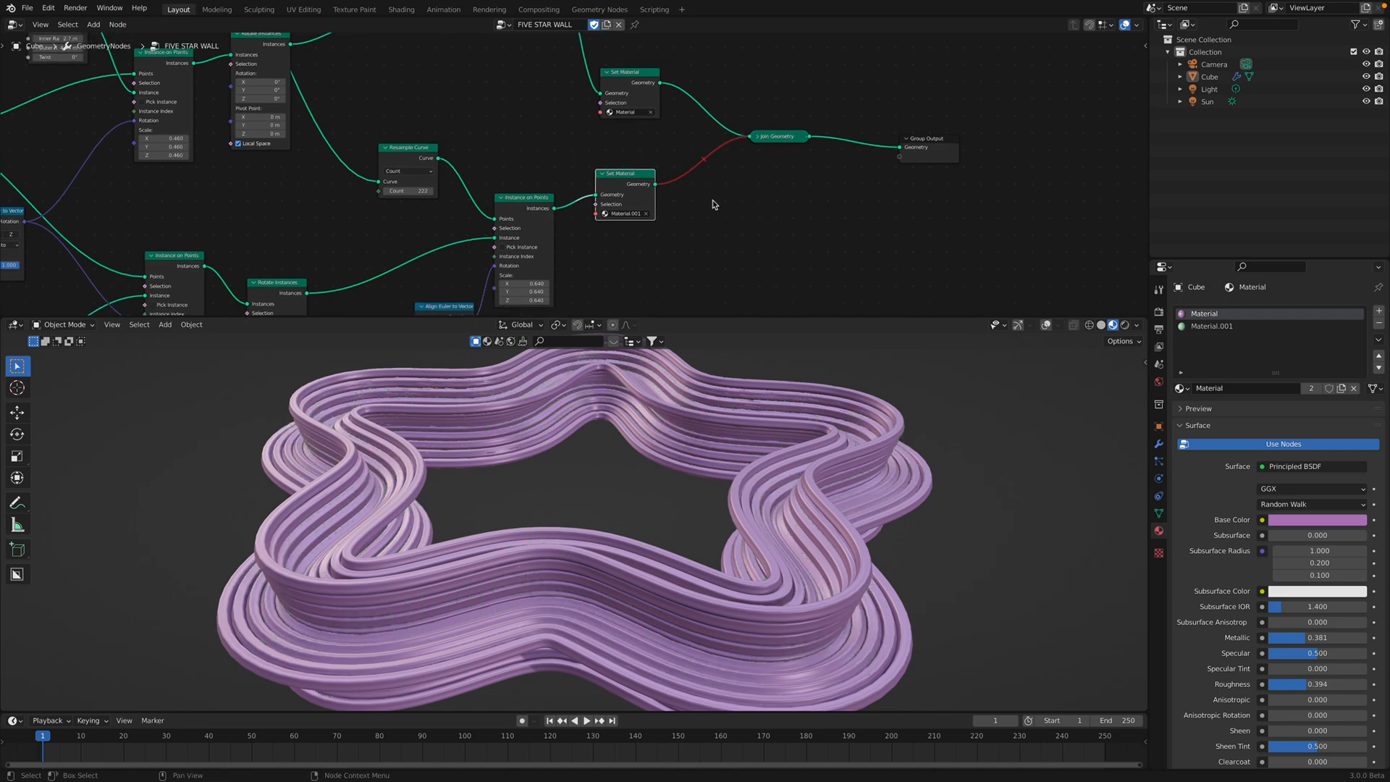
Reposition the Set Material node using Material and the Curve to Mesh, Realize Instances and Rotate Instances nodes.
middle_click_drag(753, 221, 765, 263)
mouse_move(696, 426)
middle_mouse_down()
mouse_move(739, 374)
mouse_move(707, 447)
middle_mouse_up()
middle_click_drag(712, 280, 711, 365)
left_click(650, 203)
middle_click_drag(696, 215, 740, 282)
left_click_drag(699, 242, 701, 220)
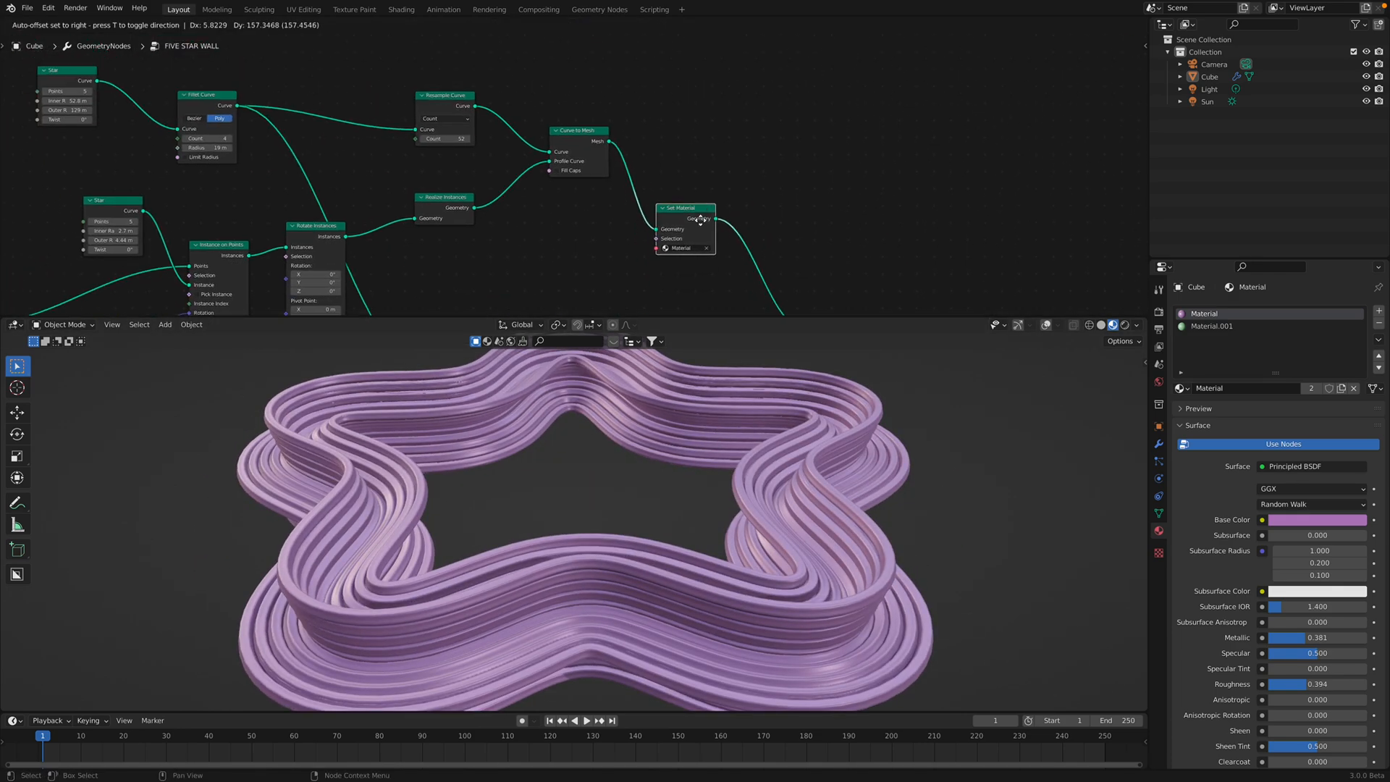
middle_click_drag(688, 183, 815, 172)
scroll(653, 157, "down", 1)
left_click_drag(743, 143, 708, 144)
scroll(659, 109, "up", 2)
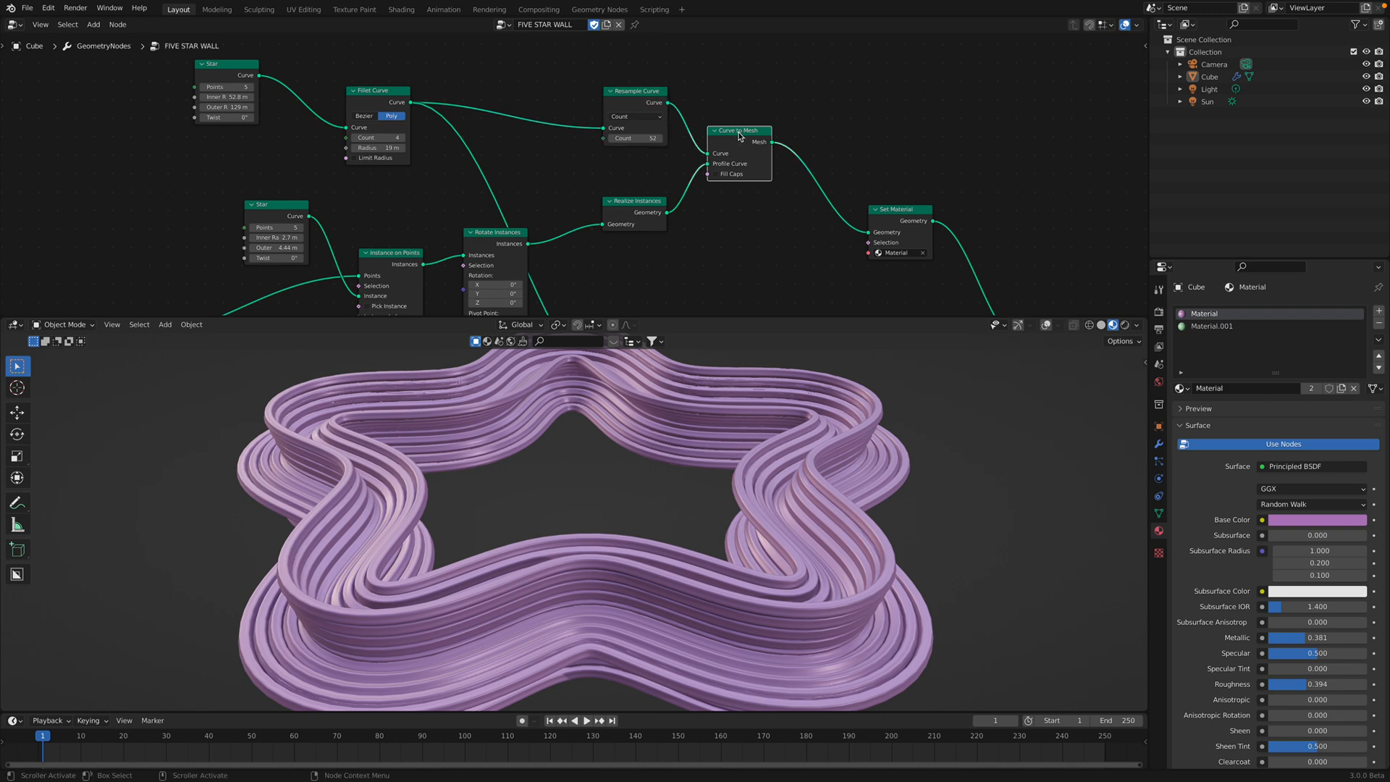
left_click_drag(645, 205, 648, 188)
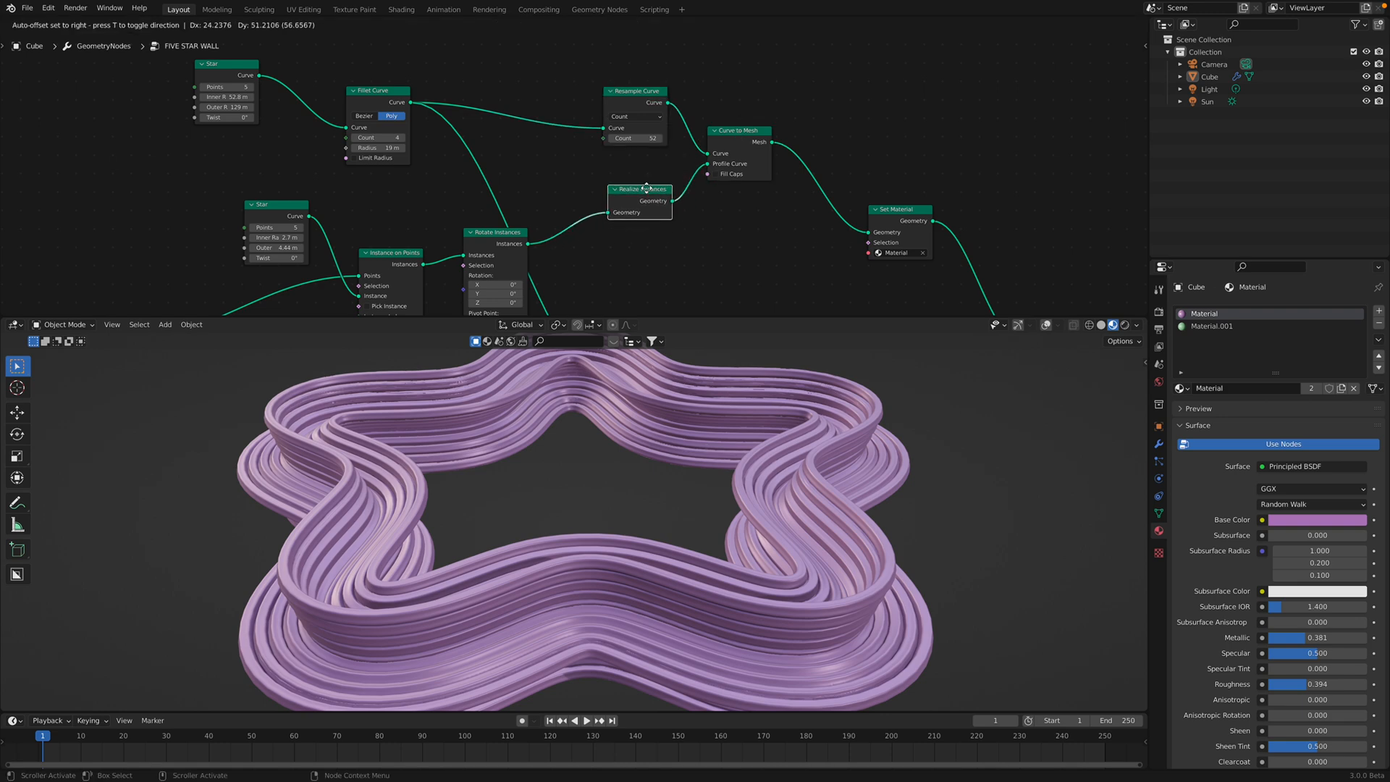
left_click_drag(521, 244, 551, 216)
Try counts of 77 and 55 on the Resample Curve node feeding Curve to Mesh, saving the file in between.
middle_click_drag(715, 221, 583, 193)
scroll(717, 229, "down", 2)
middle_click_drag(531, 131, 657, 218)
scroll(644, 205, "up", 1)
left_click_drag(612, 186, 655, 186)
double_click(616, 185)
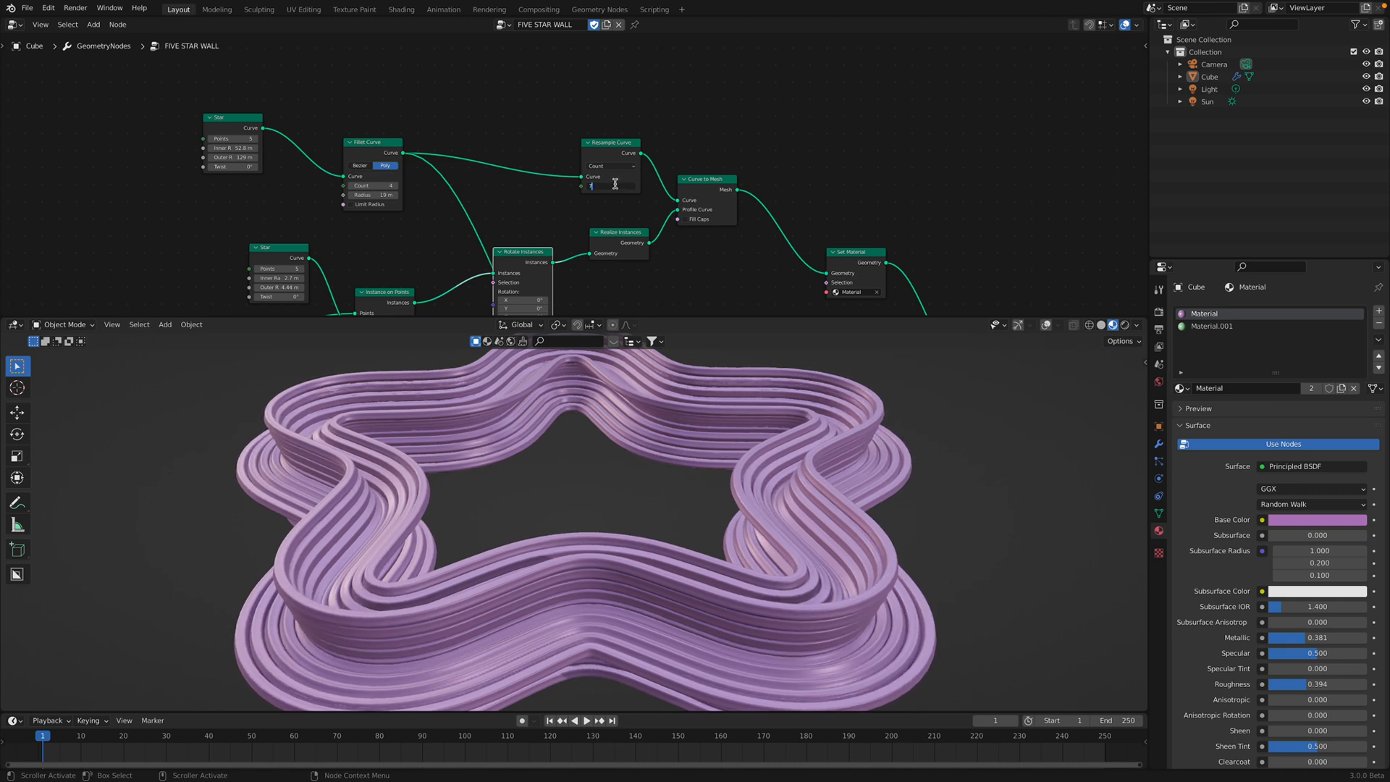
type("77")
key("Return")
key("ctrl+s")
middle_click_drag(491, 157, 523, 154)
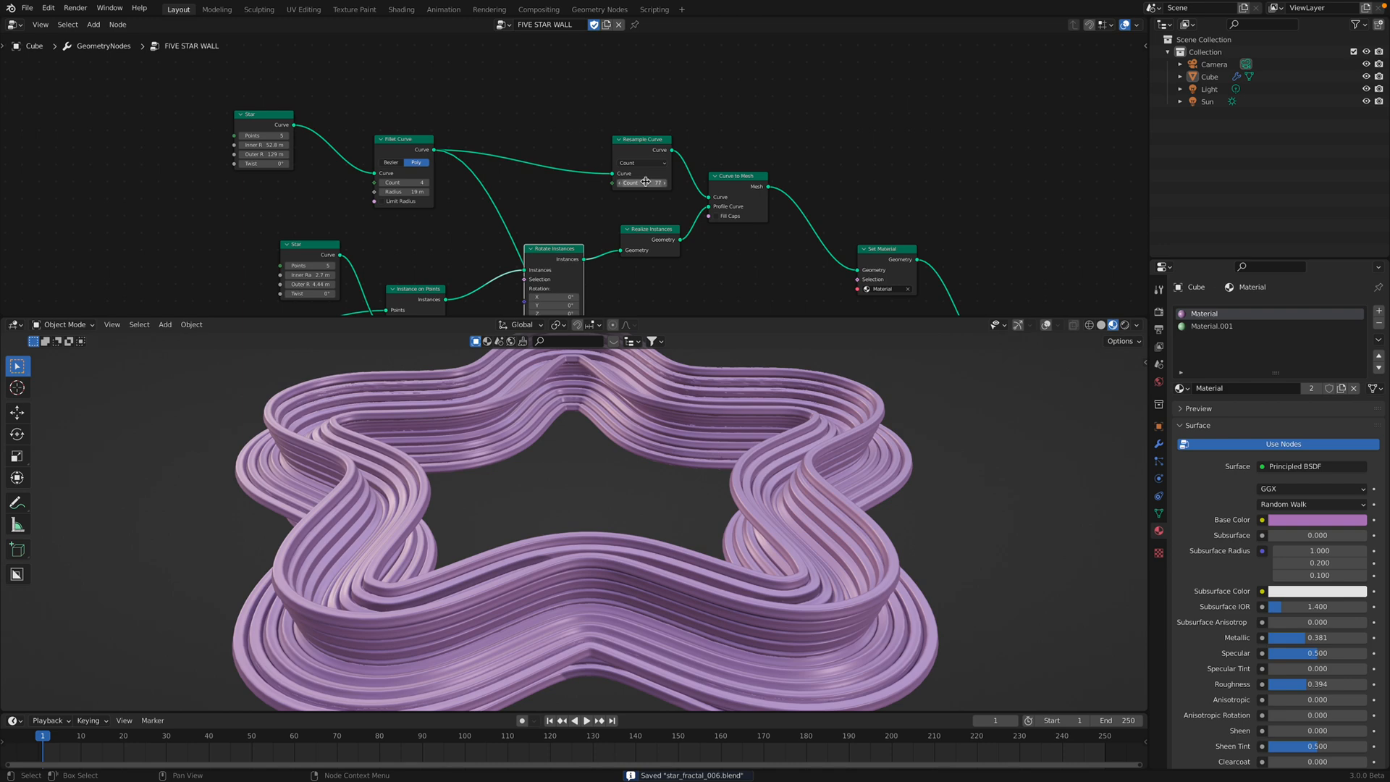
key("Return")
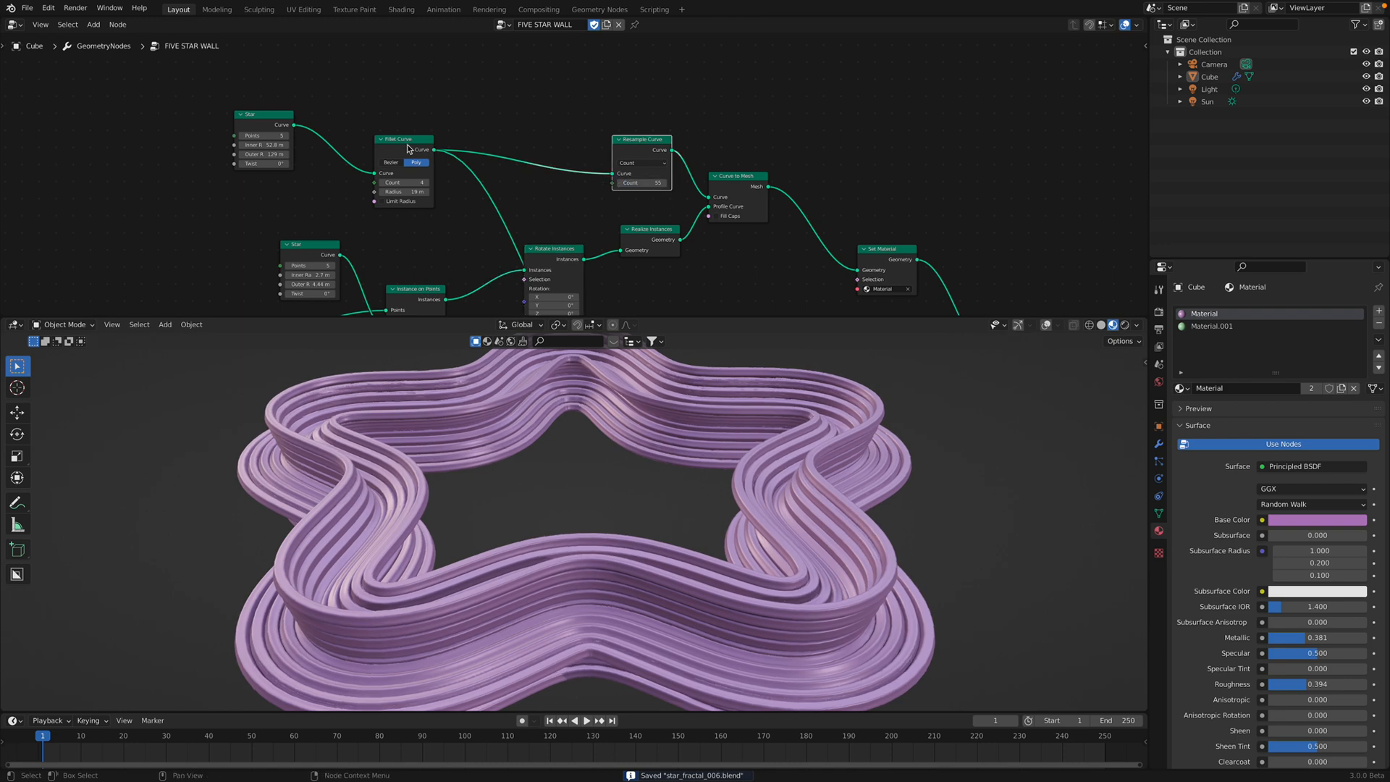
Set the Star node feeding Fillet Curve to inner radius 58.8 m and outer radius 102 m, and save the file.
mouse_move(262, 145)
left_mouse_down()
mouse_move(296, 145)
mouse_move(165, 155)
mouse_move(240, 154)
left_mouse_up()
mouse_move(690, 489)
middle_mouse_down()
mouse_move(730, 404)
mouse_move(689, 487)
mouse_move(532, 459)
mouse_move(642, 415)
mouse_move(642, 487)
mouse_move(588, 407)
middle_mouse_up()
key("ctrl+s")
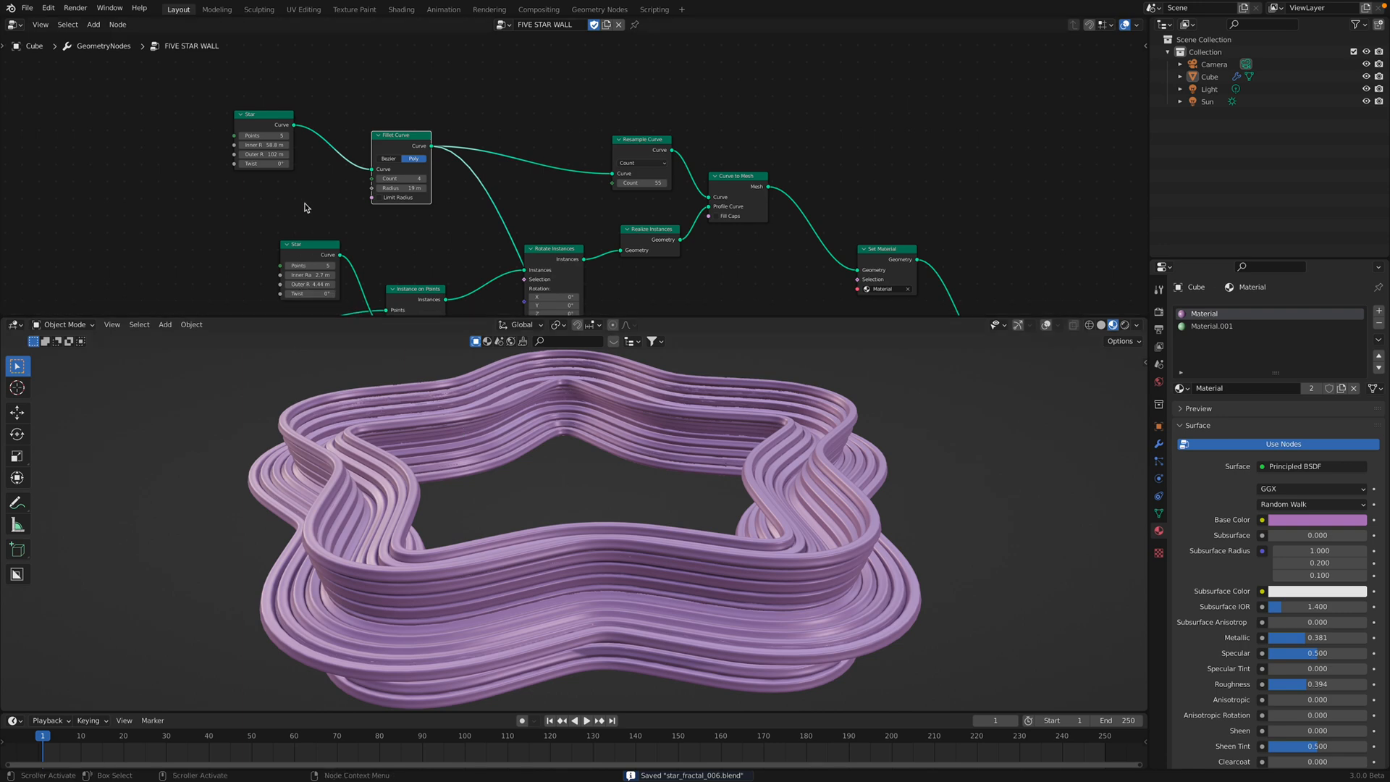
Set the Fillet Curve node's count to 5 and its radius to 20 m.
left_click_drag(380, 183, 359, 183)
middle_click_drag(585, 467, 577, 449)
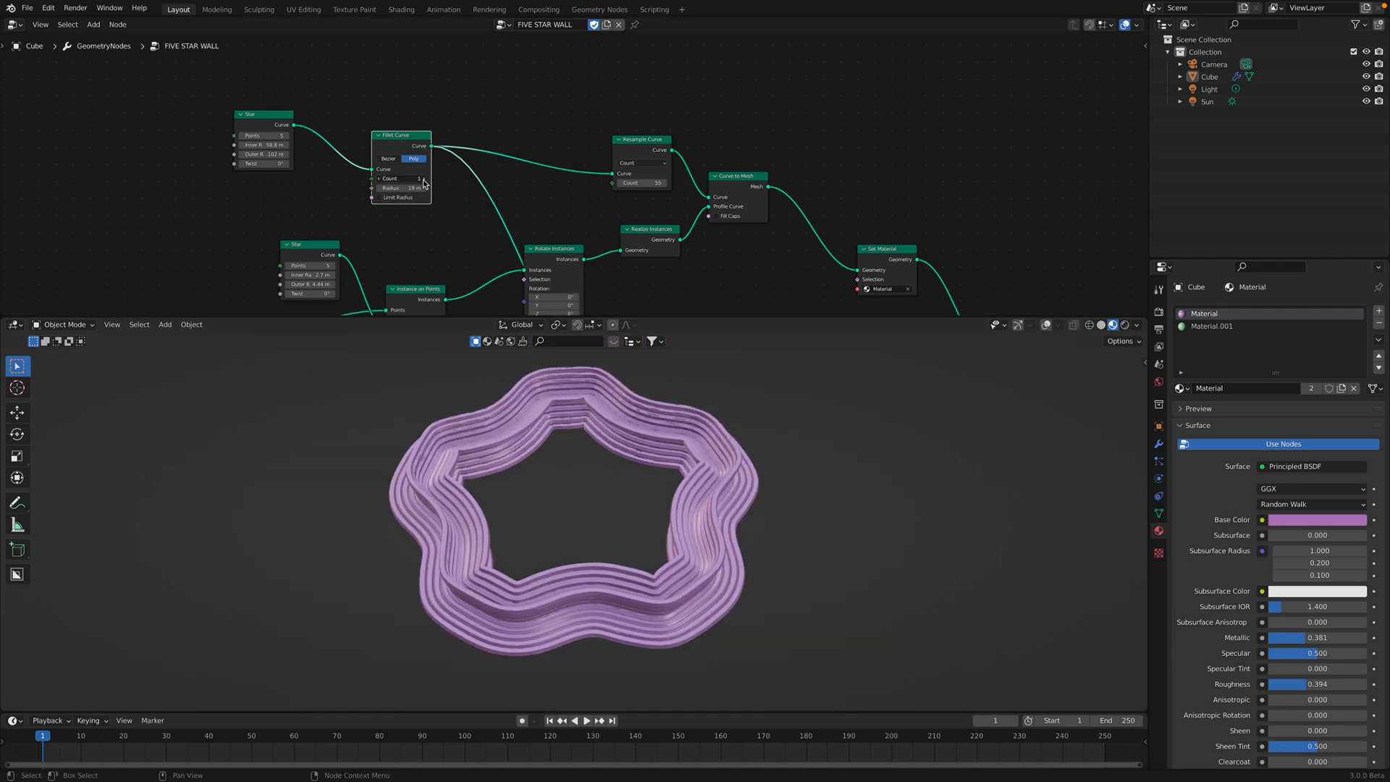
key("ctrl+z")
scroll(416, 198, "up", 2)
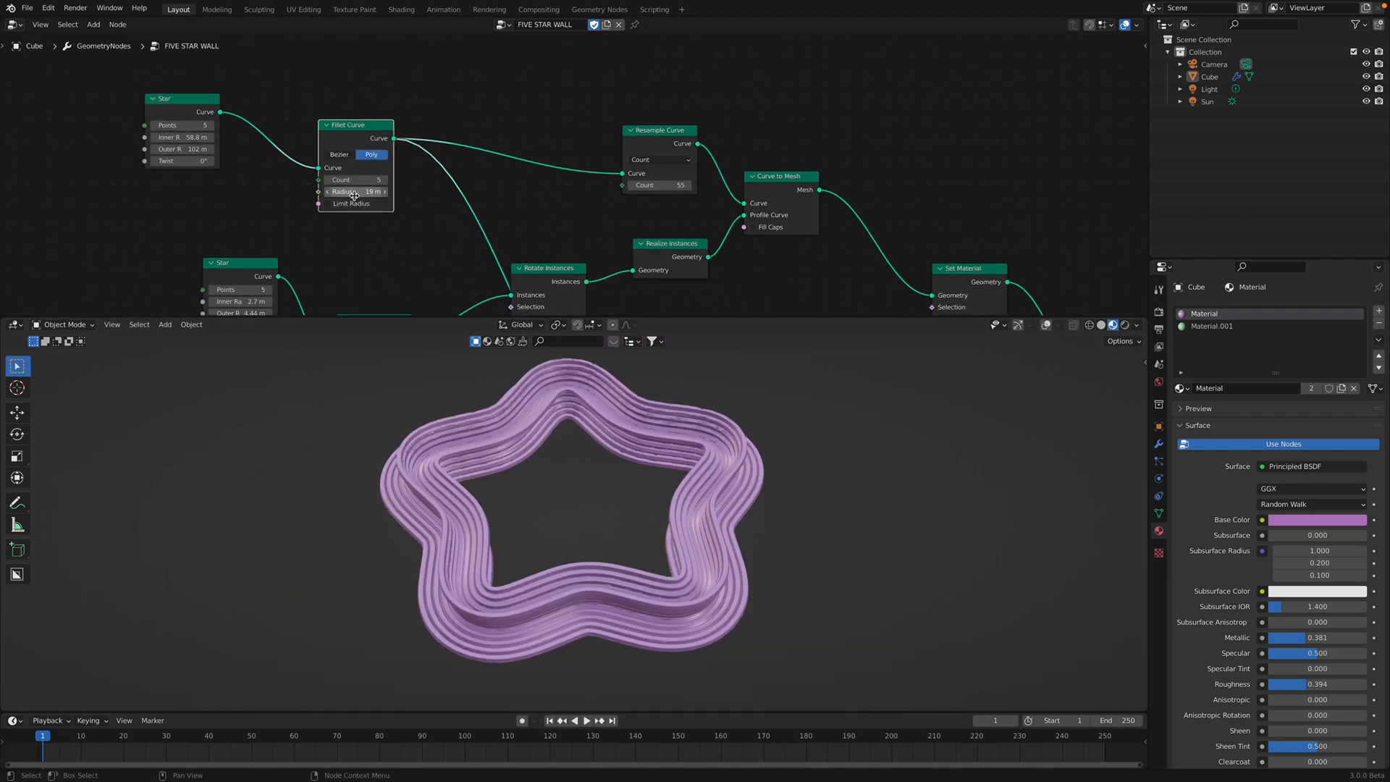
mouse_move(356, 192)
left_mouse_down()
mouse_move(499, 192)
mouse_move(340, 192)
mouse_move(362, 192)
left_mouse_up()
middle_click_drag(553, 207, 543, 193)
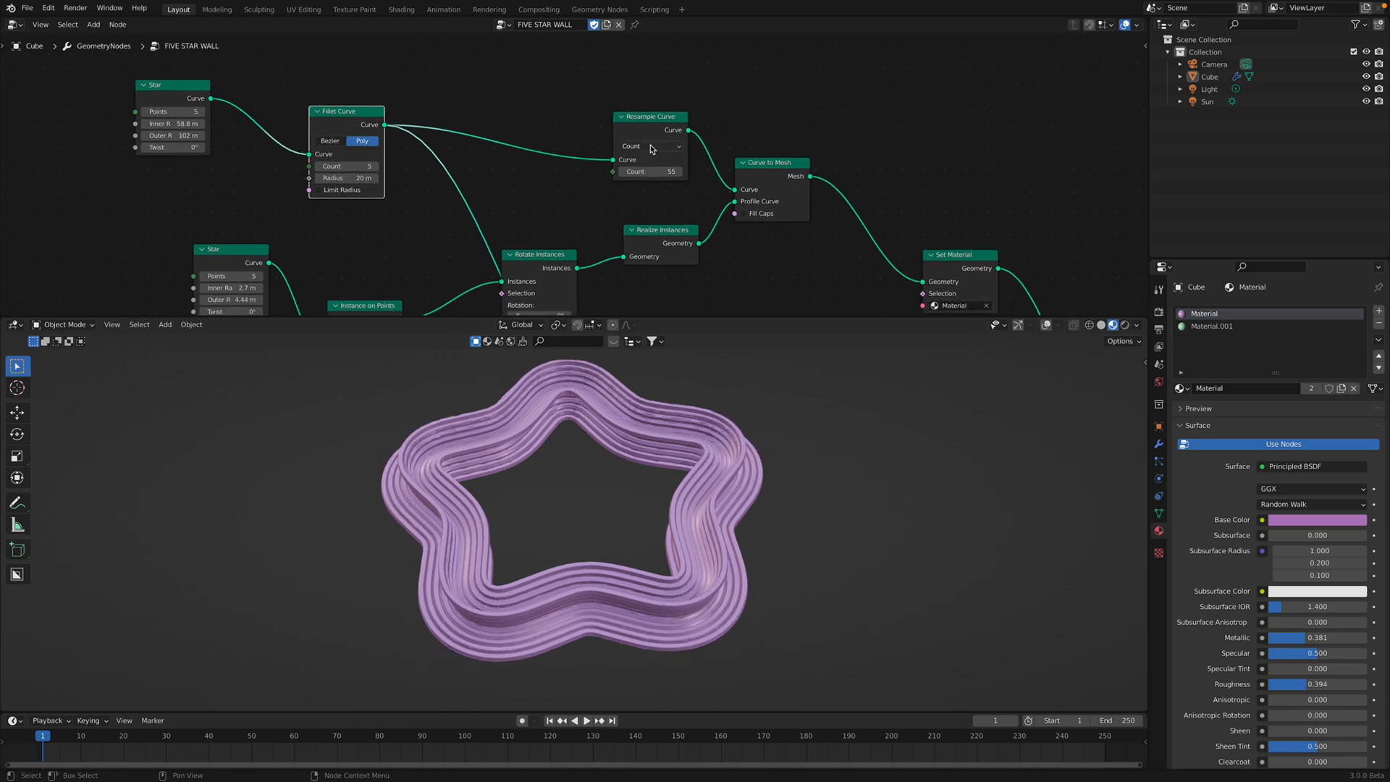
Reposition the Resample Curve node feeding Curve to Mesh and set its count to 22.
left_click_drag(652, 149, 632, 128)
type("2")
key("Return")
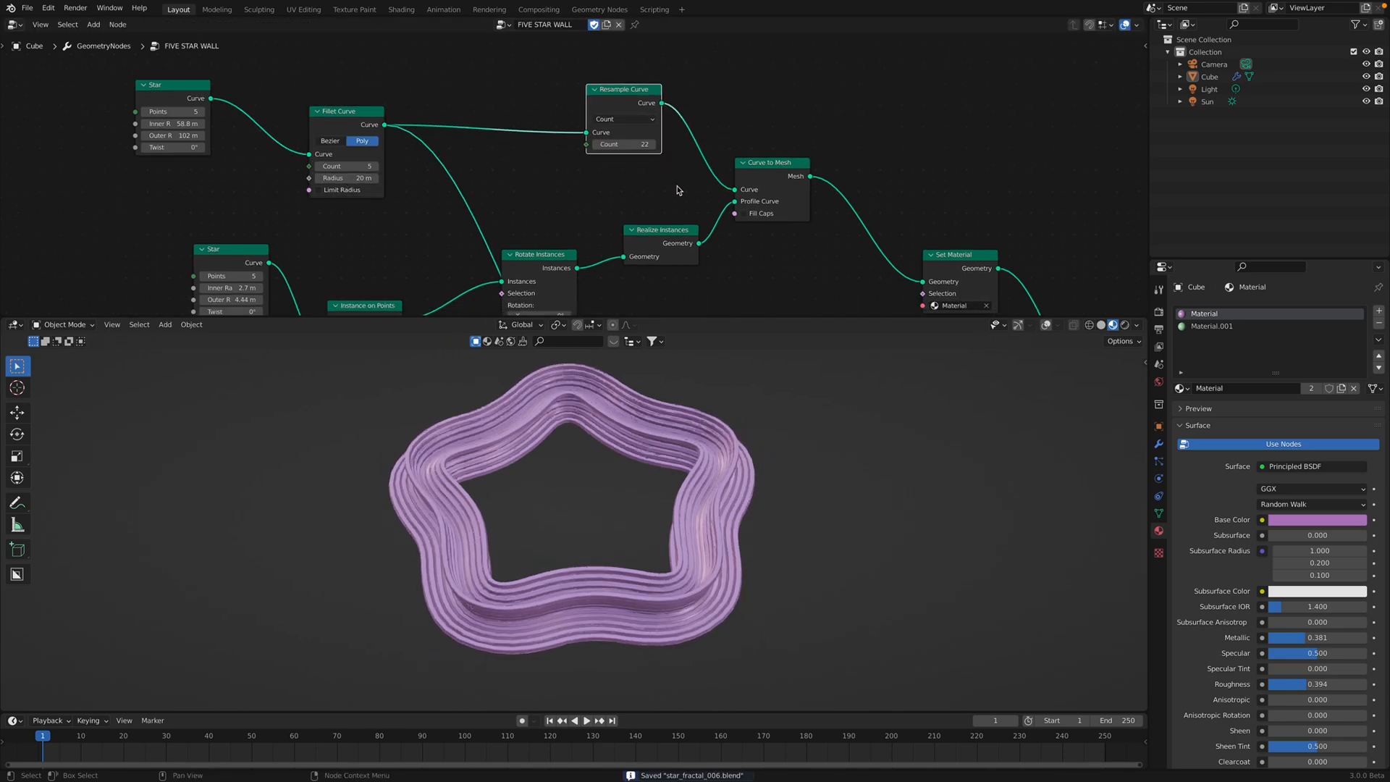
Spread out the Curve to Mesh, Realize Instances, Rotate Instances, Instance on Points and attached Star nodes.
left_click_drag(781, 181, 789, 153)
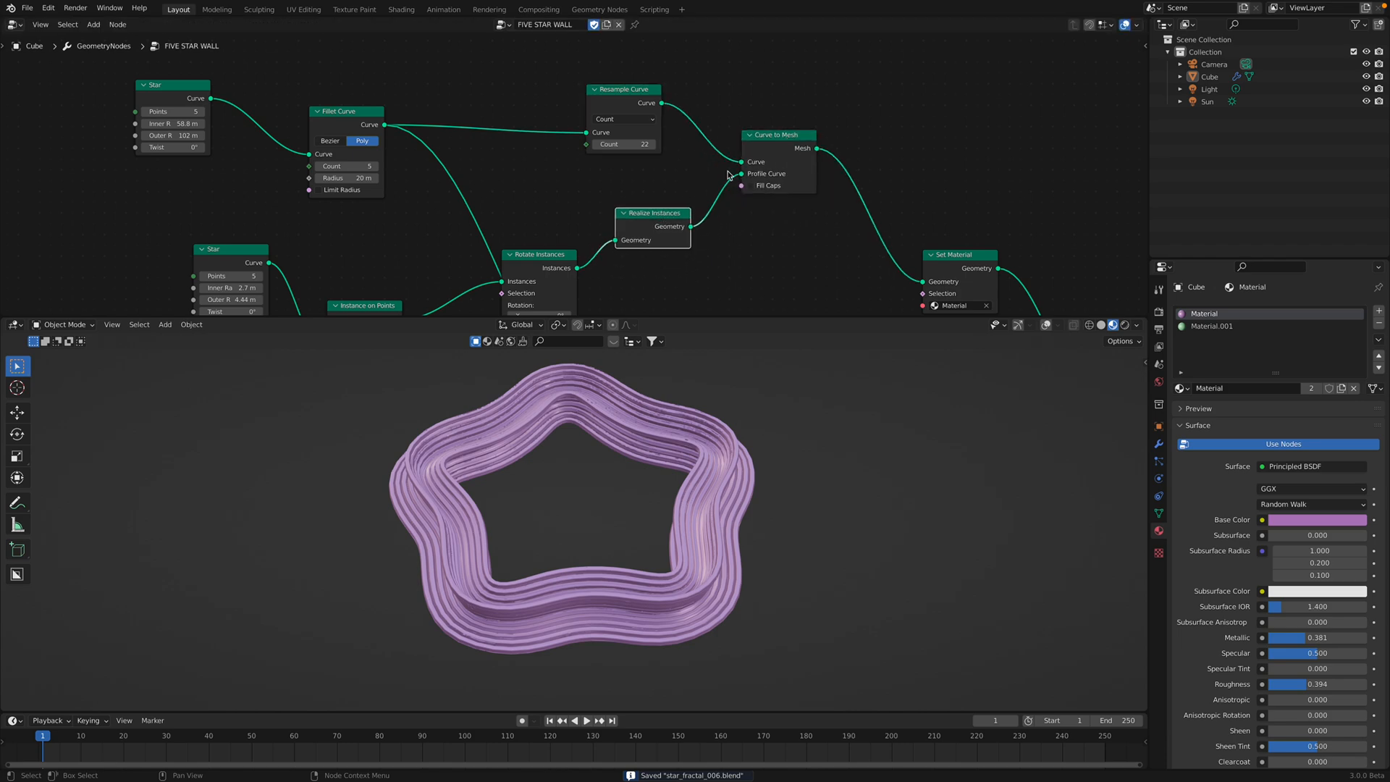
middle_click_drag(745, 189, 760, 122)
left_click_drag(688, 145, 679, 149)
left_click_drag(538, 194, 465, 198)
middle_click_drag(680, 153, 728, 131)
left_click_drag(413, 216, 397, 186)
left_click_drag(290, 161, 213, 132)
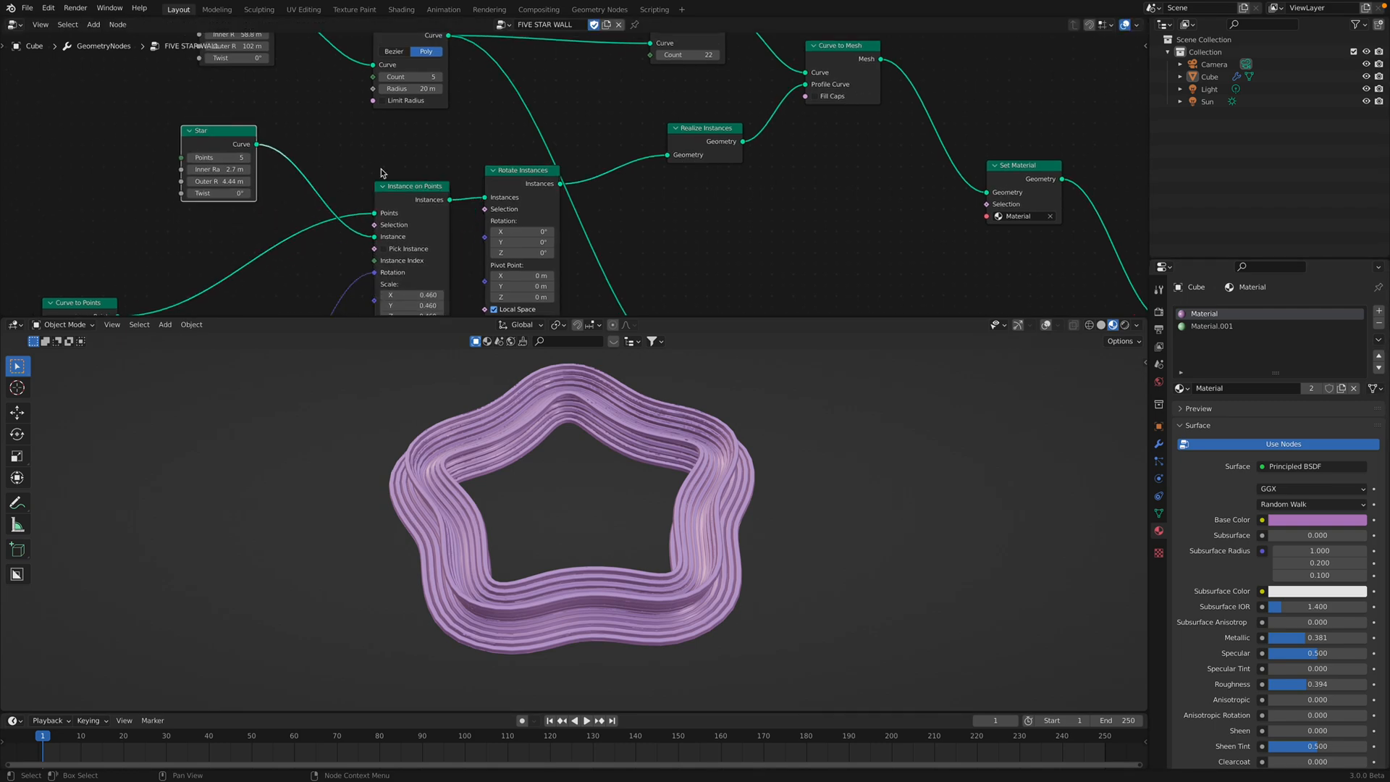
Set the Star node feeding Instance on Points to inner radius 4.08 m and outer radius 5.82 m.
scroll(389, 182, "down", 1)
middle_click_drag(391, 189, 427, 142)
left_click_drag(294, 80, 299, 147)
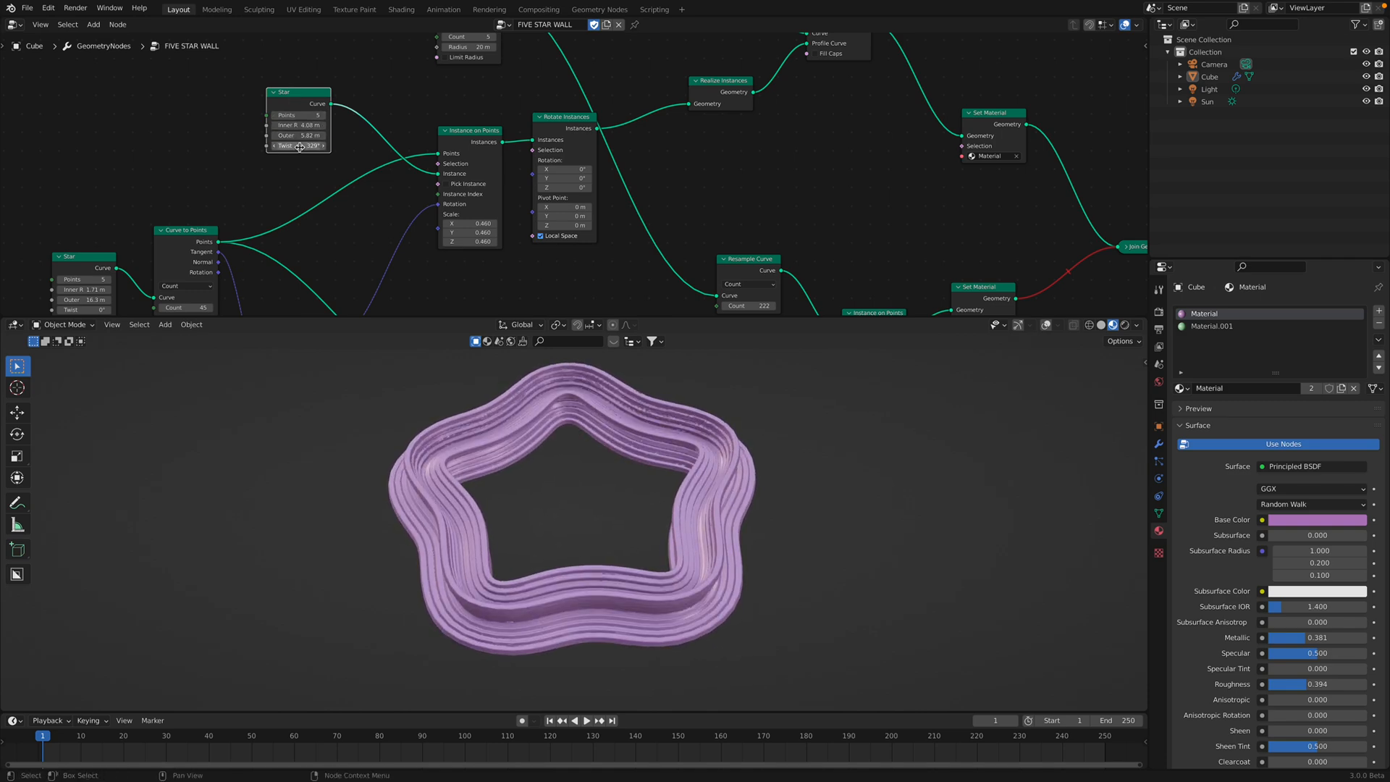
left_click_drag(478, 131, 465, 123)
Set the Star node feeding Curve to Points to inner radius 2.69 m and outer radius 16.9 m.
middle_click_drag(493, 147, 572, 122)
left_click_drag(271, 210, 269, 205)
middle_click_drag(180, 264, 216, 252)
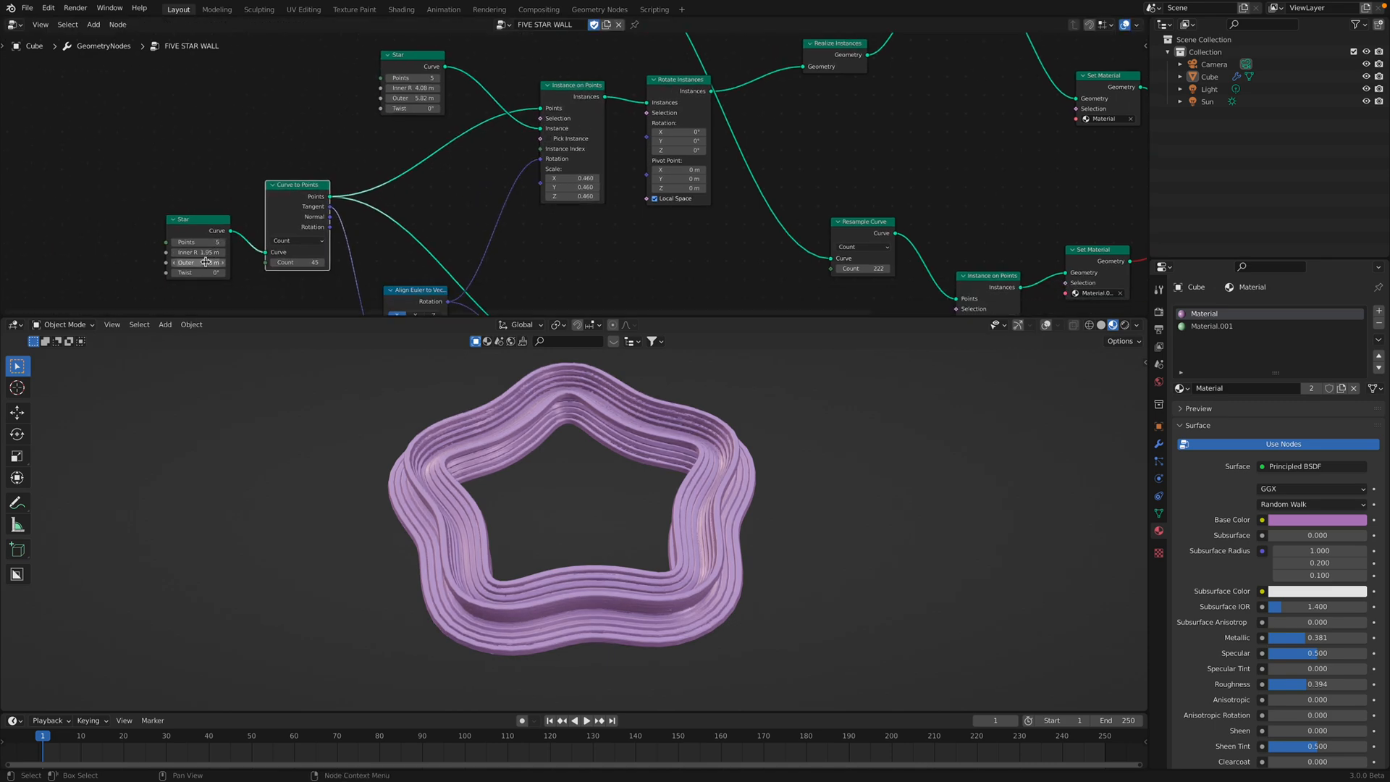
mouse_move(199, 262)
left_mouse_down()
mouse_move(221, 252)
mouse_move(210, 262)
left_mouse_up()
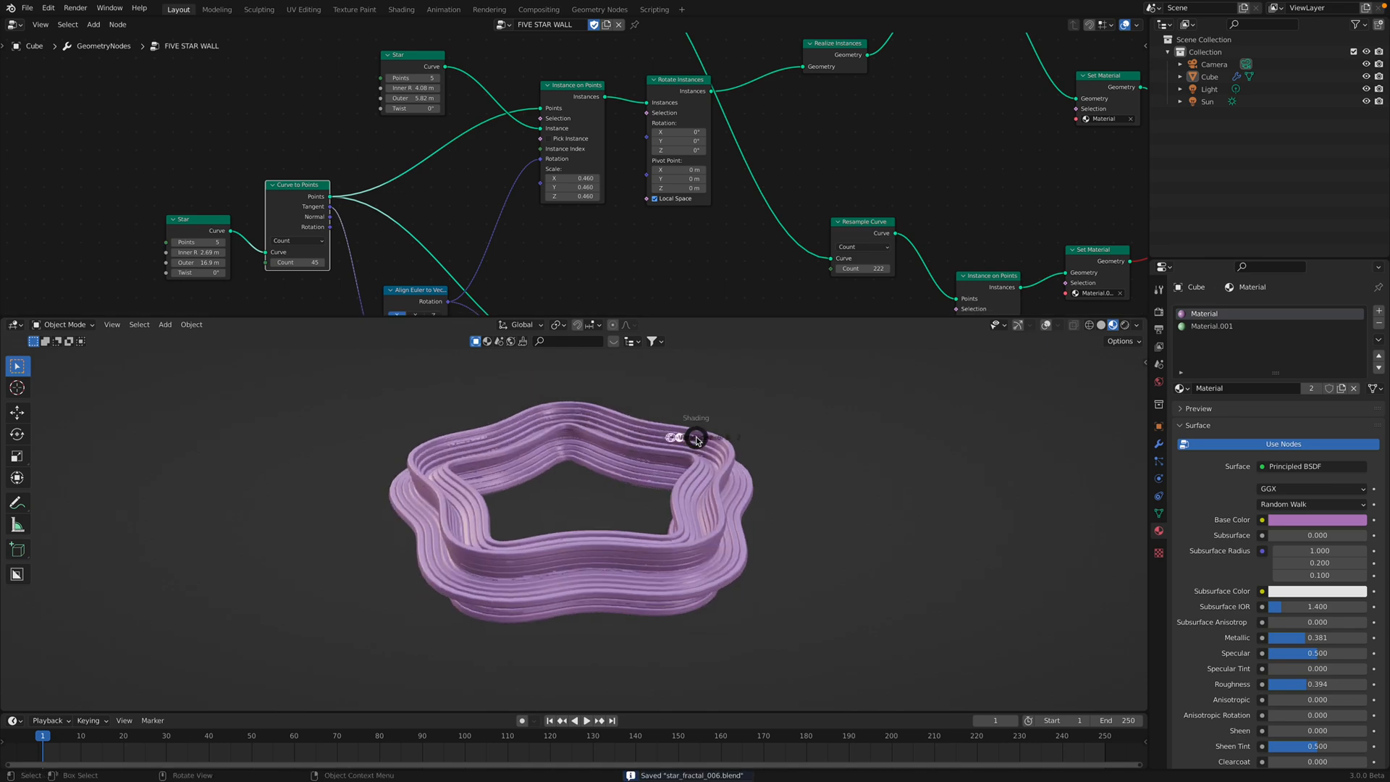
Show the viewport overlays and check the model in solid shading before returning to Material Preview shading.
key("shift+z")
mouse_move(637, 444)
middle_mouse_down()
mouse_move(630, 419)
mouse_move(663, 427)
mouse_move(661, 485)
middle_mouse_up()
key("z")
left_click(724, 483)
mouse_move(714, 423)
middle_mouse_down()
mouse_move(706, 454)
mouse_move(800, 446)
middle_mouse_up()
scroll(710, 462, "down", 1)
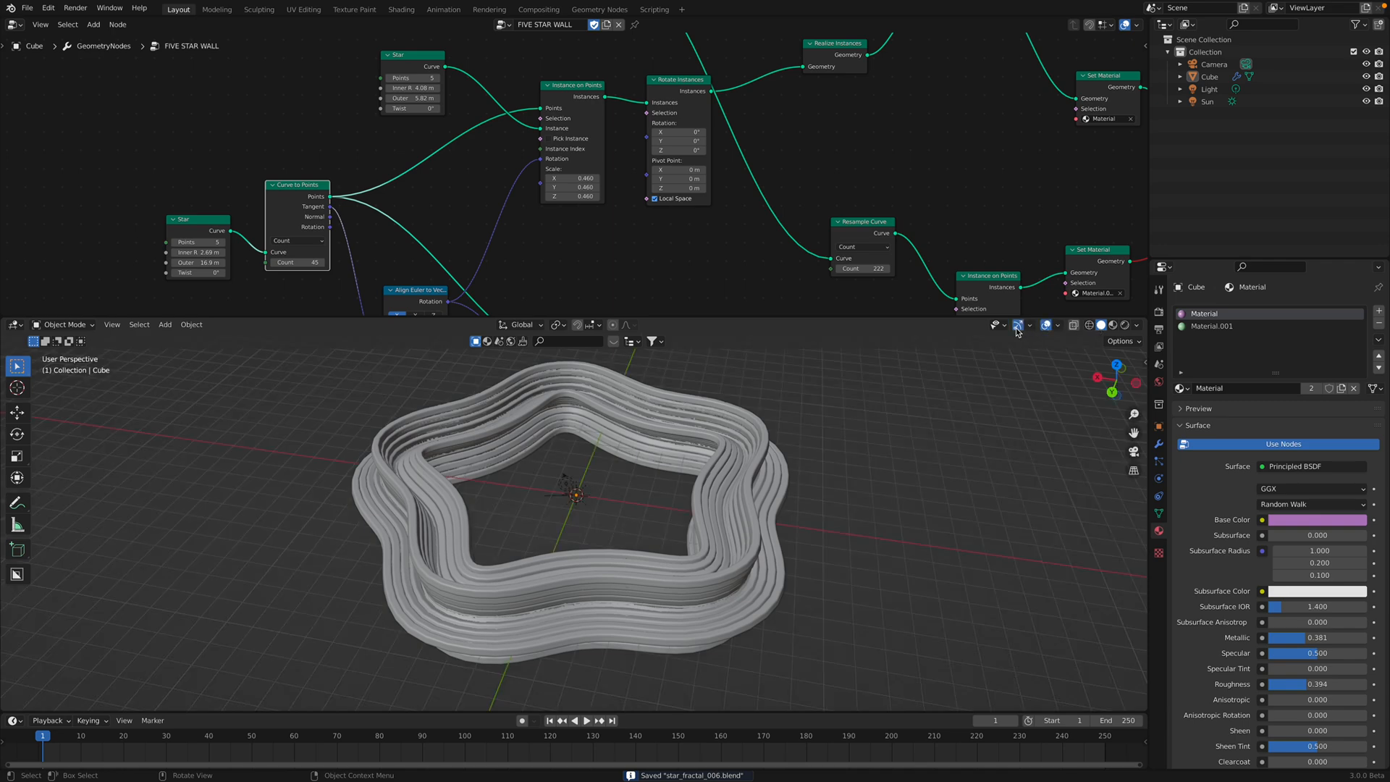
left_click(1112, 326)
middle_click_drag(845, 465, 819, 450)
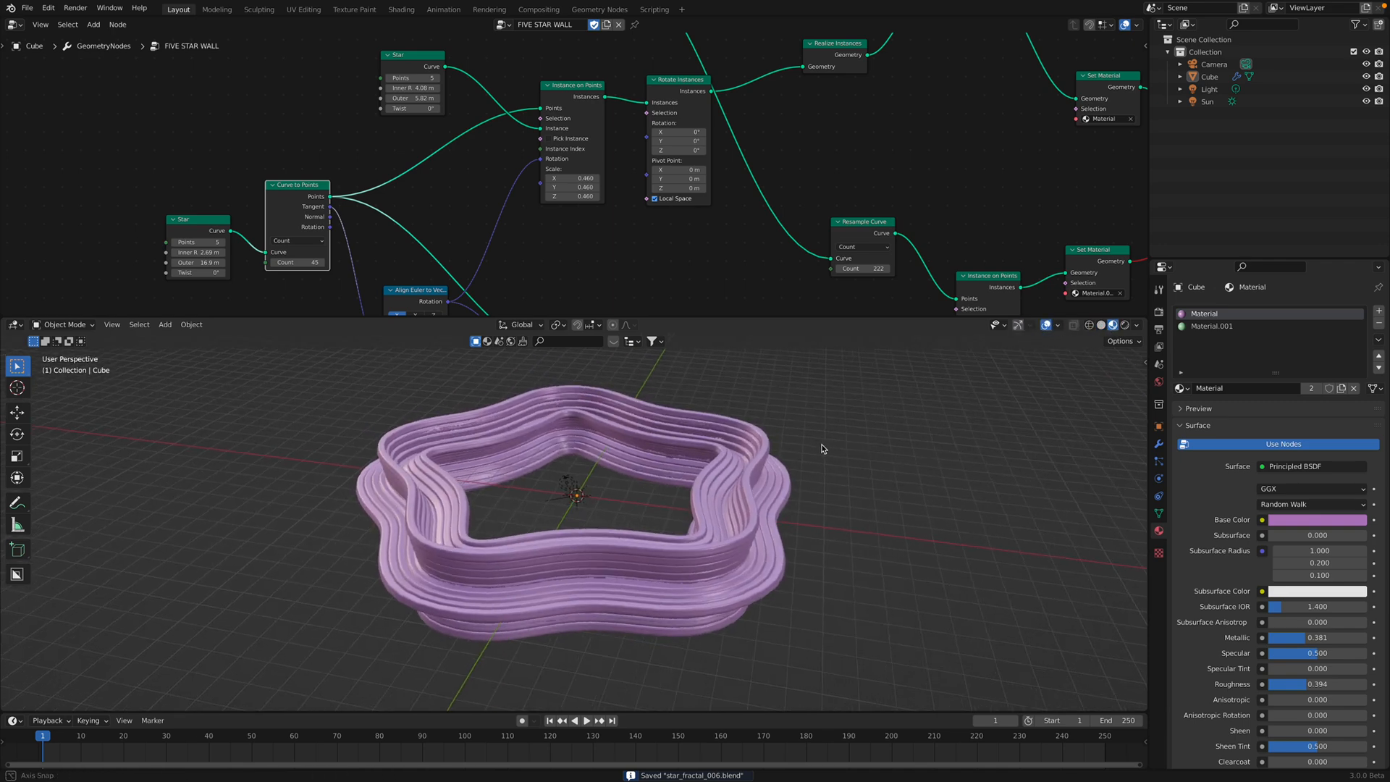
Try a count of 5 on the Curve to Points node and examine the individual tubes.
middle_click_drag(281, 251, 285, 240)
left_click_drag(290, 248, 252, 248)
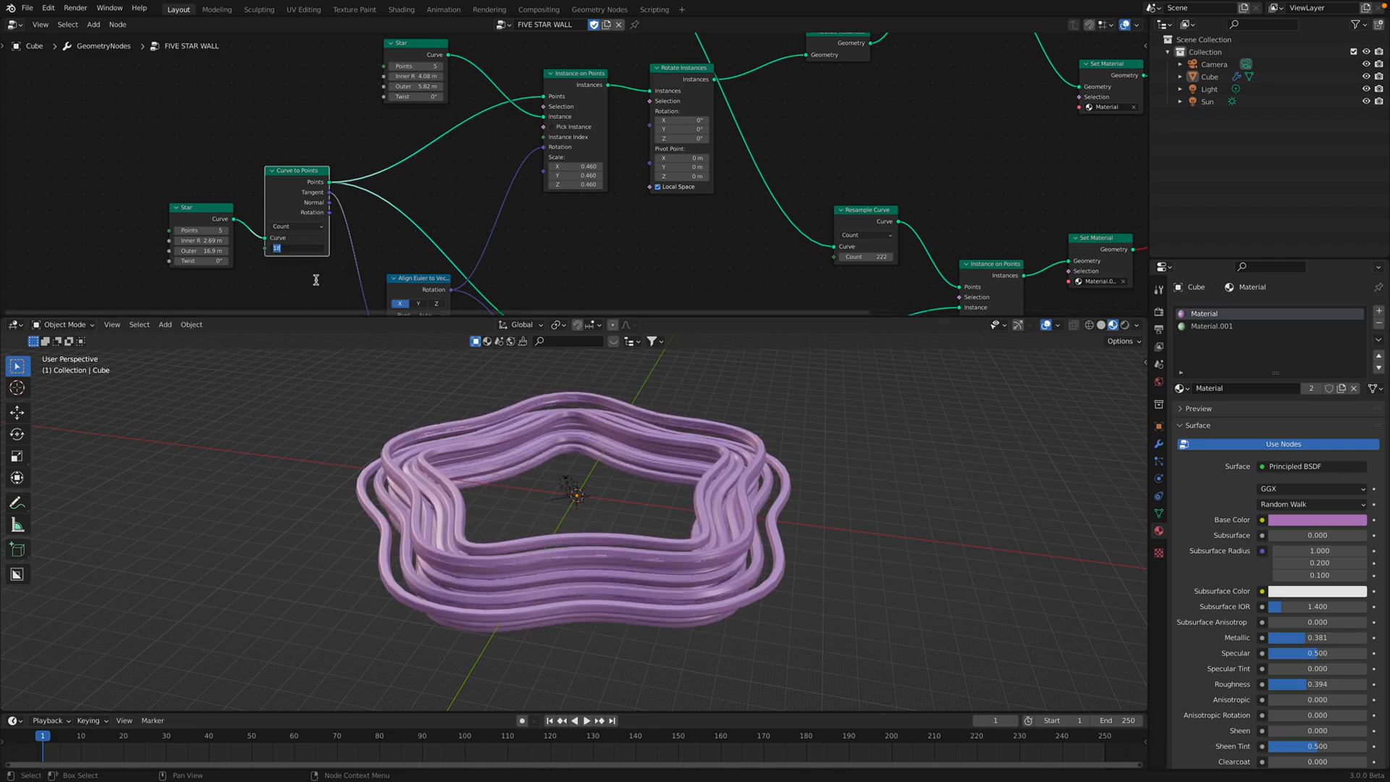
type("5")
key("Return")
middle_click_drag(507, 493, 495, 444)
Reposition the Curve to Points node slightly and raise its count to 48.
left_click_drag(294, 185, 296, 195)
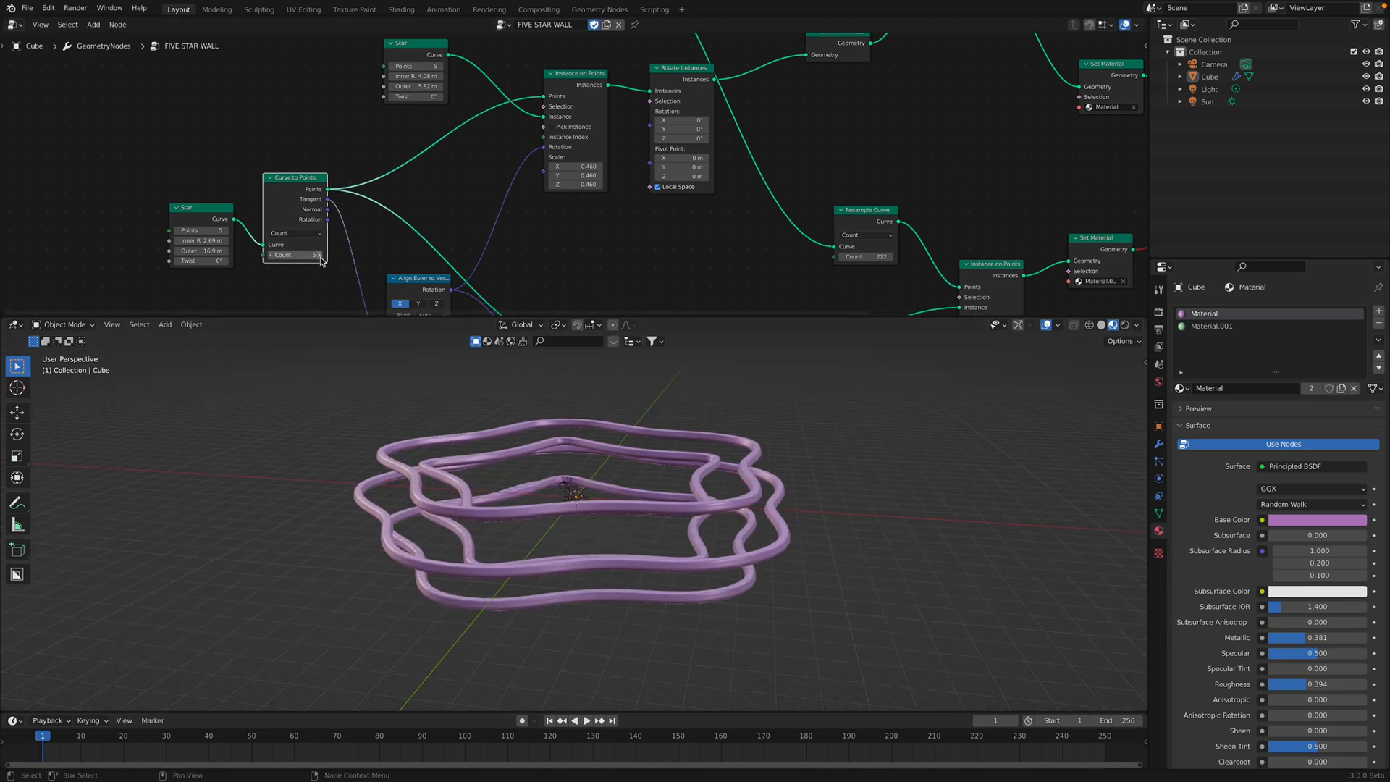
left_click_drag(305, 255, 402, 255)
middle_click_drag(670, 446, 423, 403)
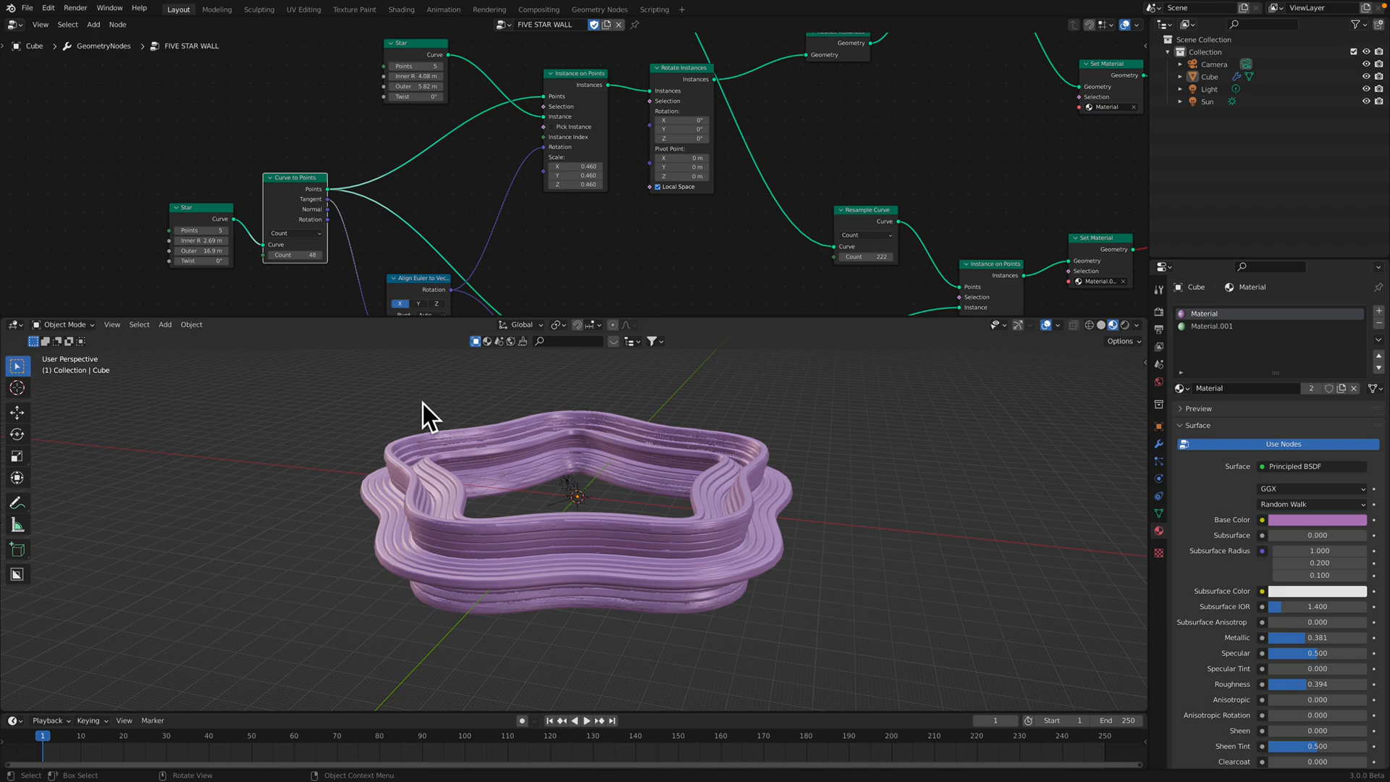
Save the project as a new version named star_fractal_007.blend on the Desktop.
left_click(52, 102)
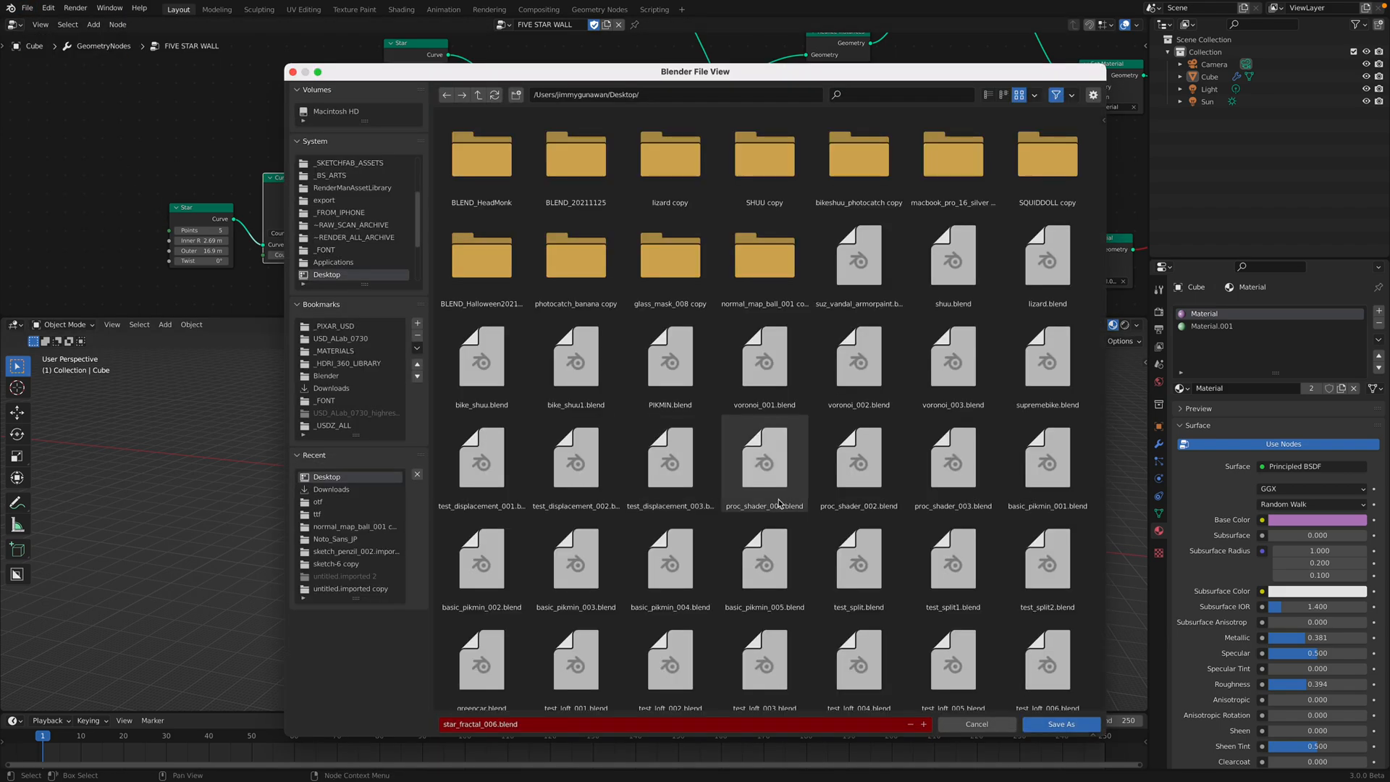
left_click(1061, 724)
middle_click_drag(797, 521, 592, 442)
mouse_move(579, 497)
middle_mouse_down()
mouse_move(595, 501)
mouse_move(579, 479)
mouse_move(593, 488)
middle_mouse_up()
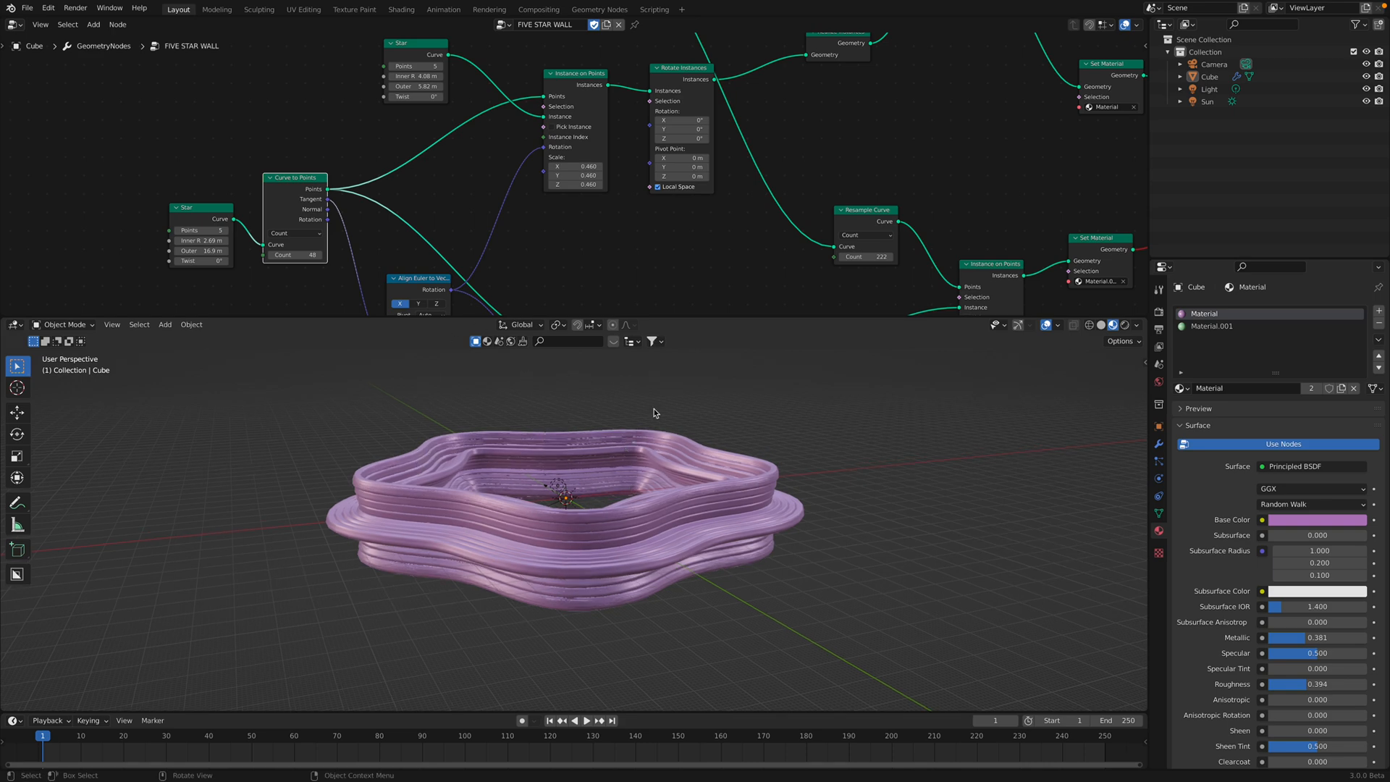
scroll(654, 396, "down", 3)
mouse_move(601, 497)
middle_mouse_down()
mouse_move(593, 507)
mouse_move(607, 444)
mouse_move(787, 462)
mouse_move(619, 500)
middle_mouse_up()
Save the file again and set the Curve to Points node's count to 55.
key("ctrl+s")
scroll(319, 207, "up", 2)
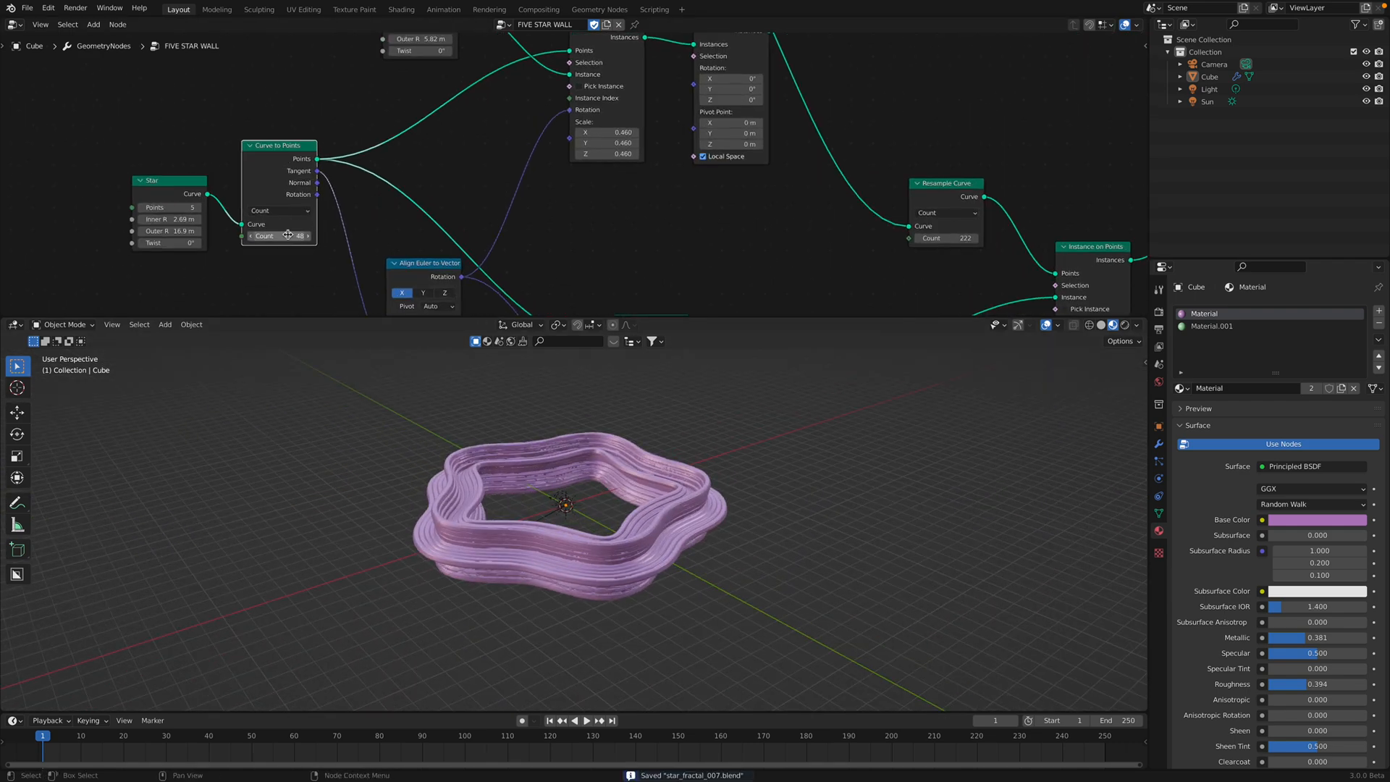
key("Return")
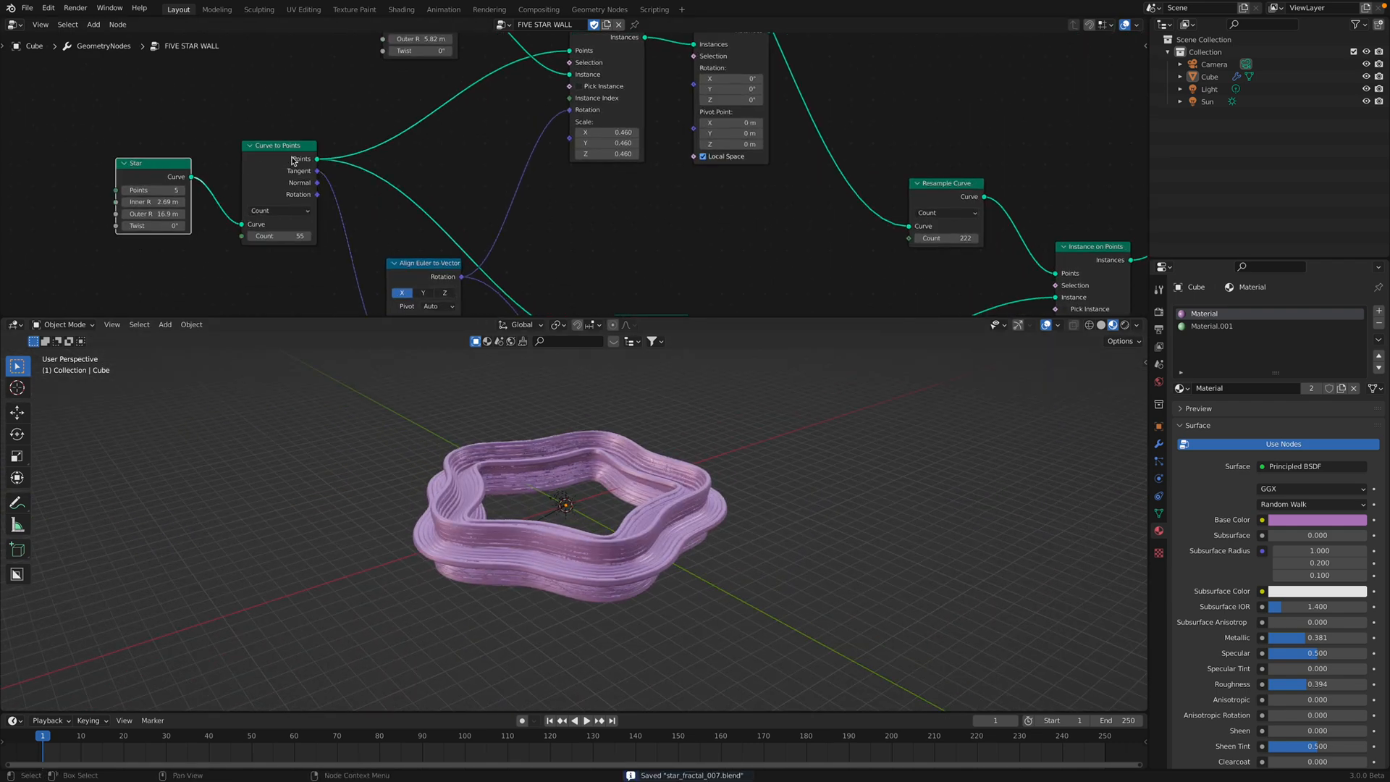
Reposition the Curve to Mesh, Rotate Instances and Instance on Points nodes to tidy the tree.
scroll(554, 109, "down", 2)
middle_click_drag(554, 109, 443, 211)
middle_click_drag(724, 139, 663, 137)
left_click_drag(662, 138, 623, 120)
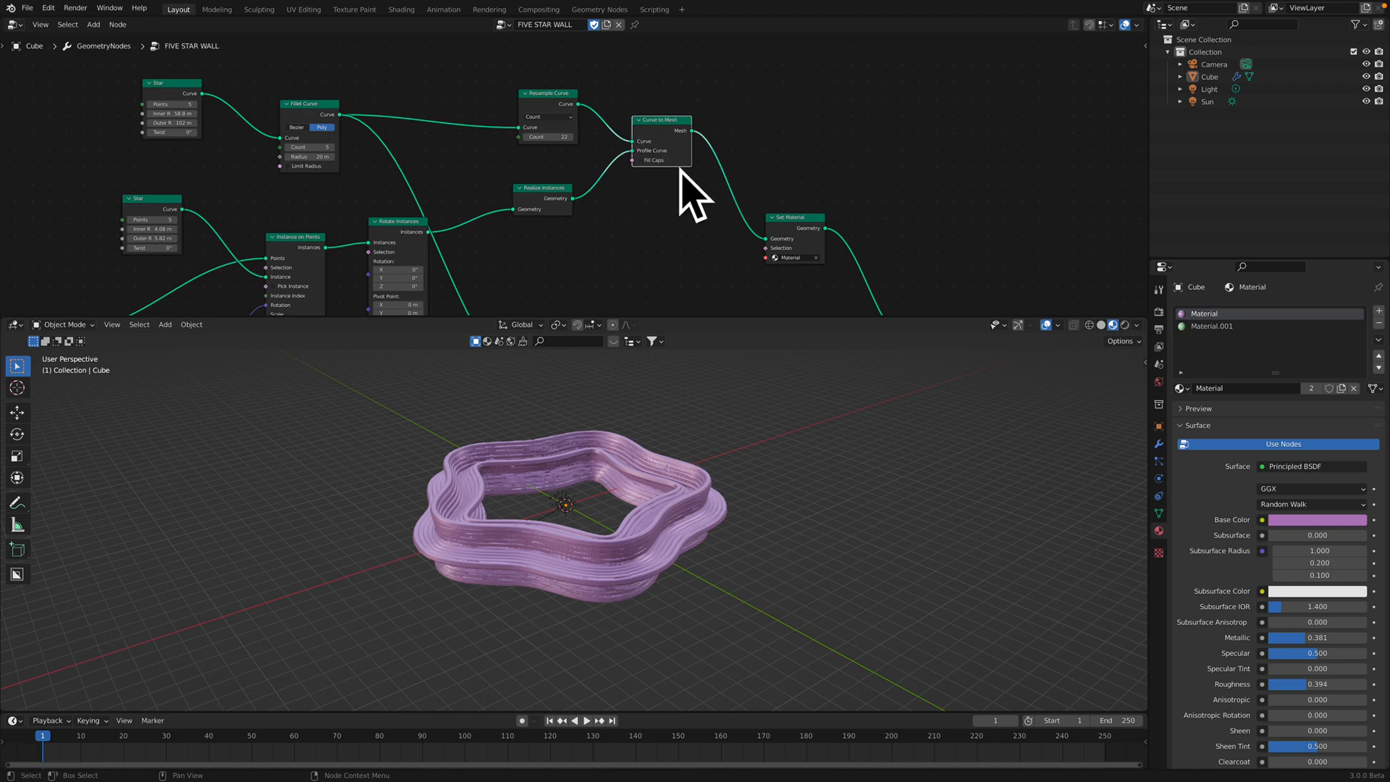
middle_click_drag(438, 211, 598, 134)
scroll(597, 135, "up", 1)
left_click_drag(564, 151, 556, 157)
left_click_drag(457, 177, 441, 174)
middle_click_drag(582, 229, 605, 201)
scroll(605, 202, "up", 1)
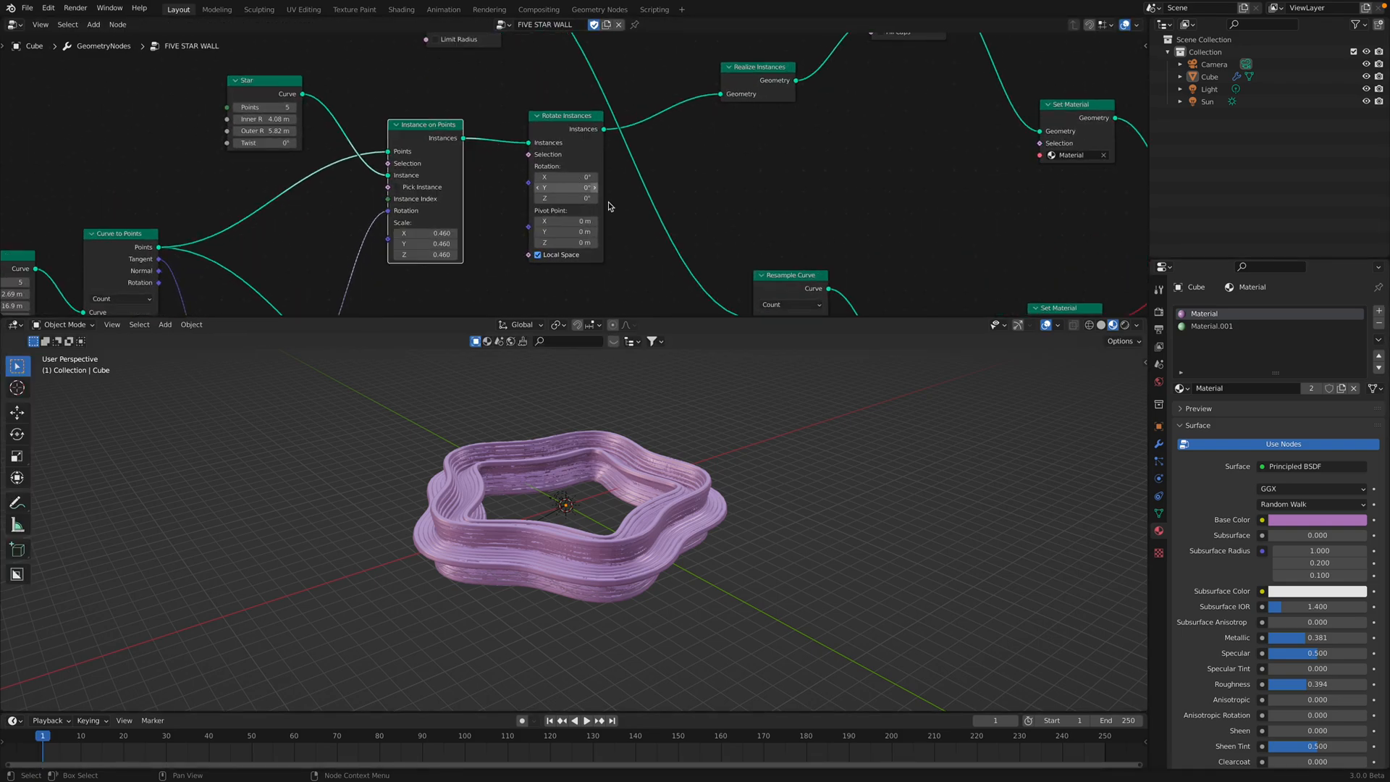
Try rotating the instances about X, Y and Z in the Rotate Instances node and reset each rotation to 0°.
mouse_move(565, 177)
left_mouse_down()
mouse_move(637, 176)
mouse_move(556, 179)
mouse_move(594, 187)
mouse_move(569, 187)
left_mouse_up()
type("0")
key("Return")
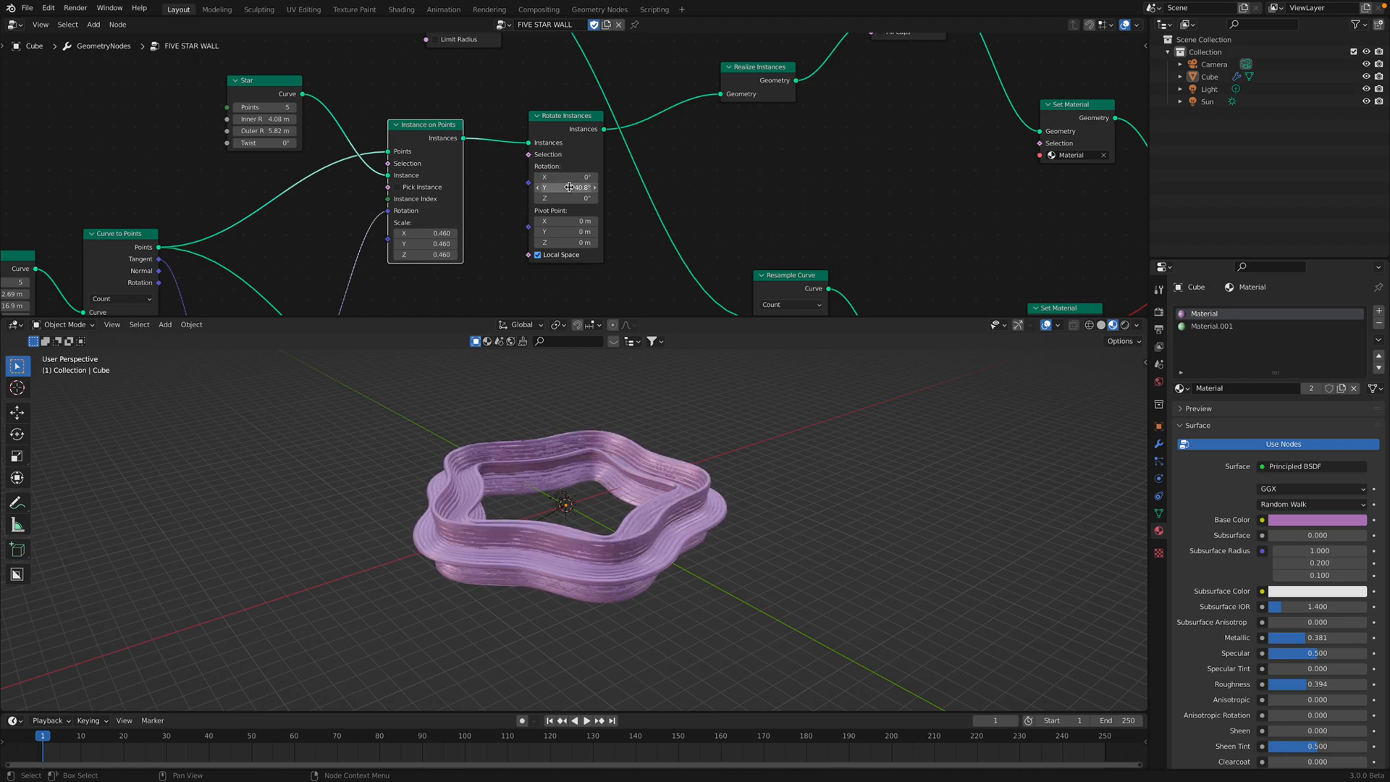
left_click(572, 187)
type("0")
key("Return")
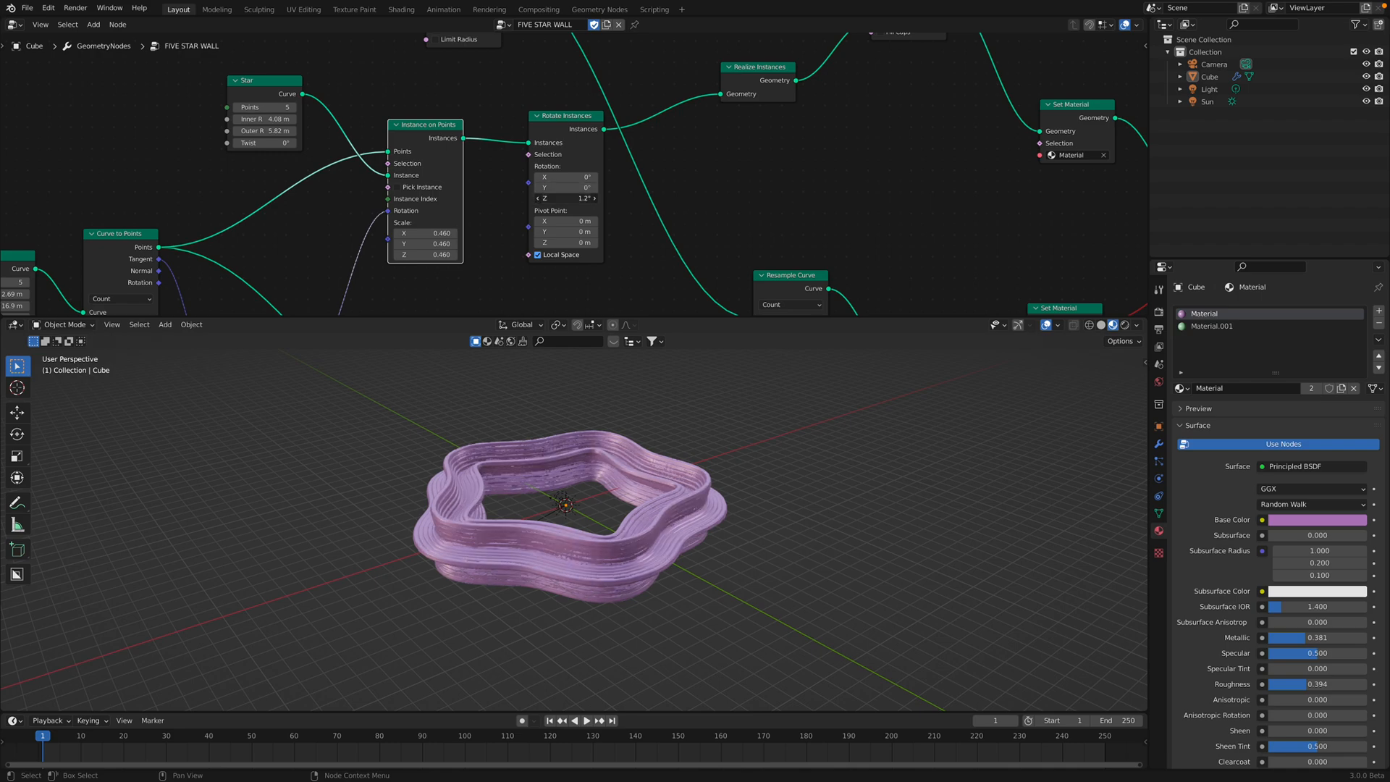
left_click_drag(569, 198, 588, 197)
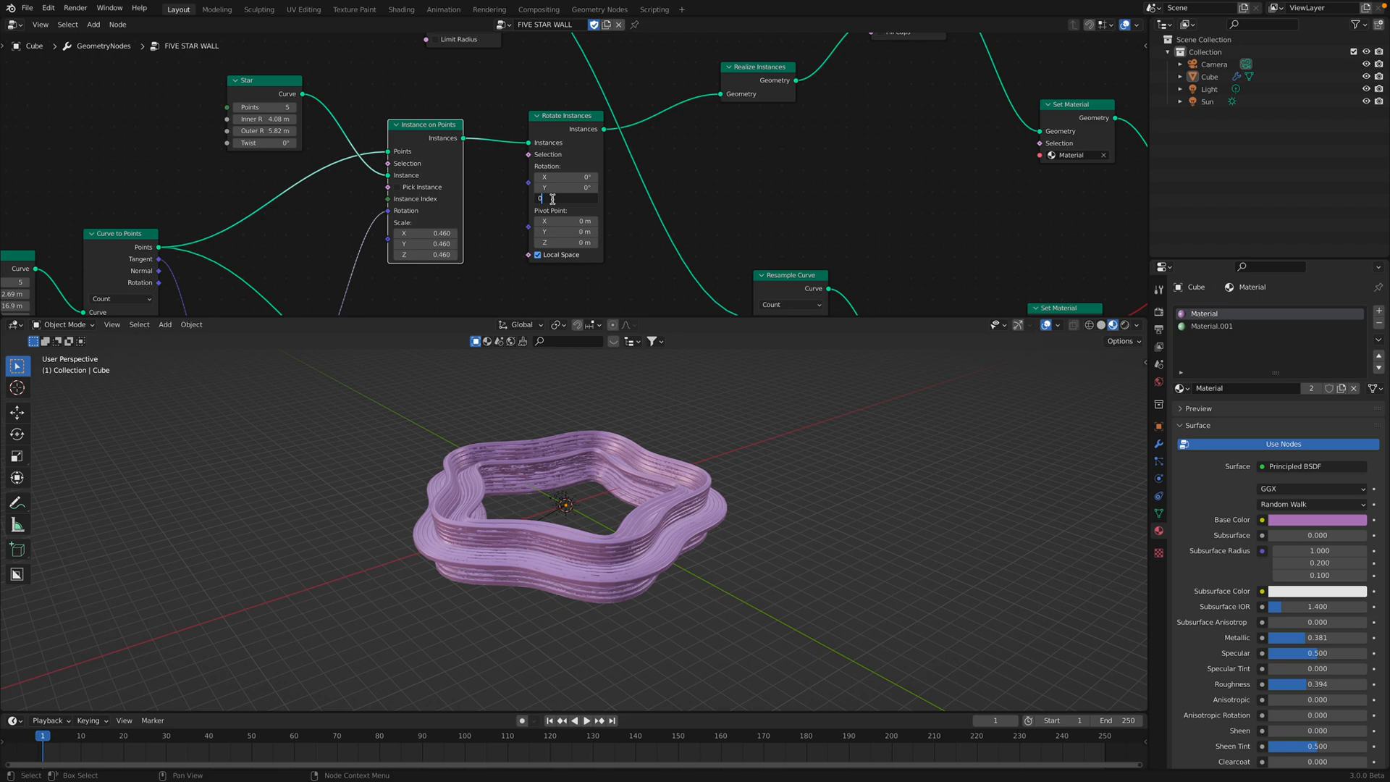
key("Return")
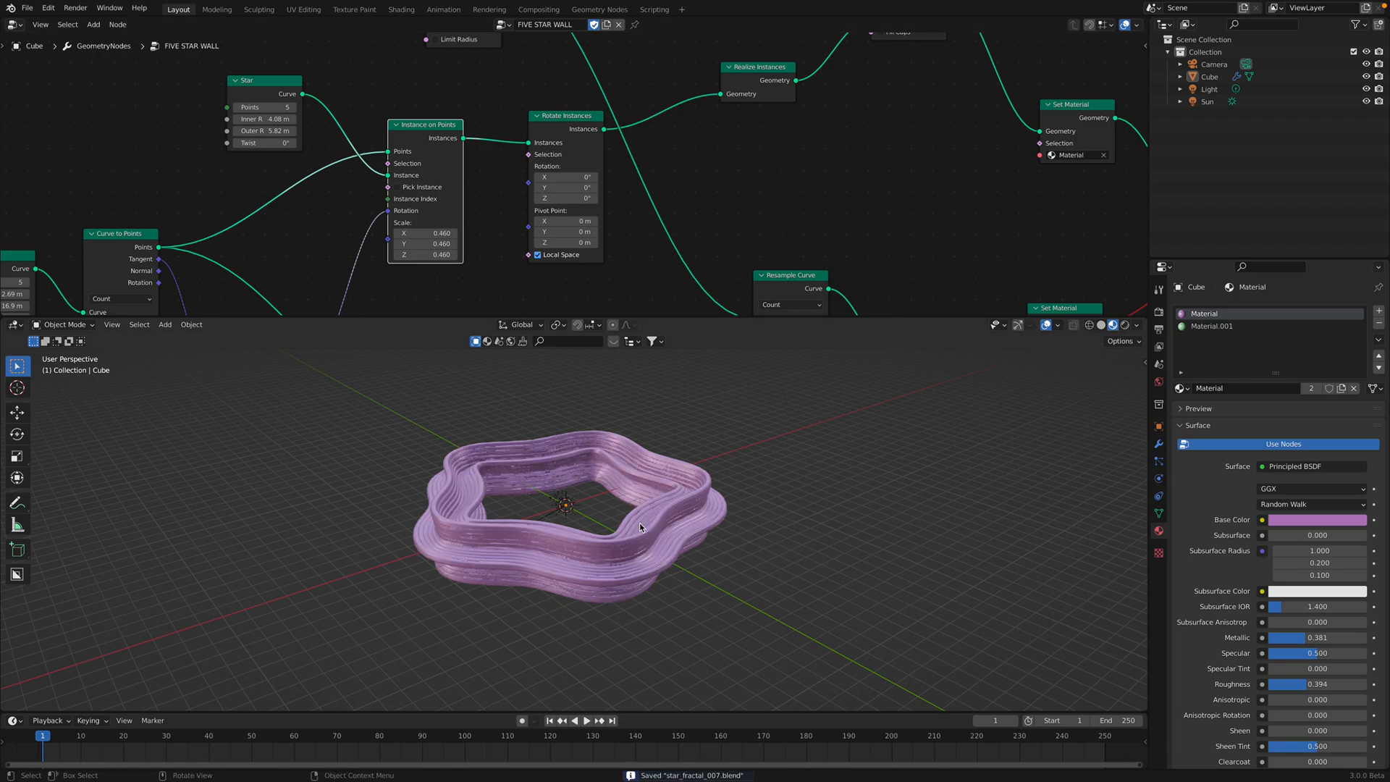
Save the file and inspect the purple star-shaped tube wall up close.
middle_click_drag(772, 488, 707, 515, "shift")
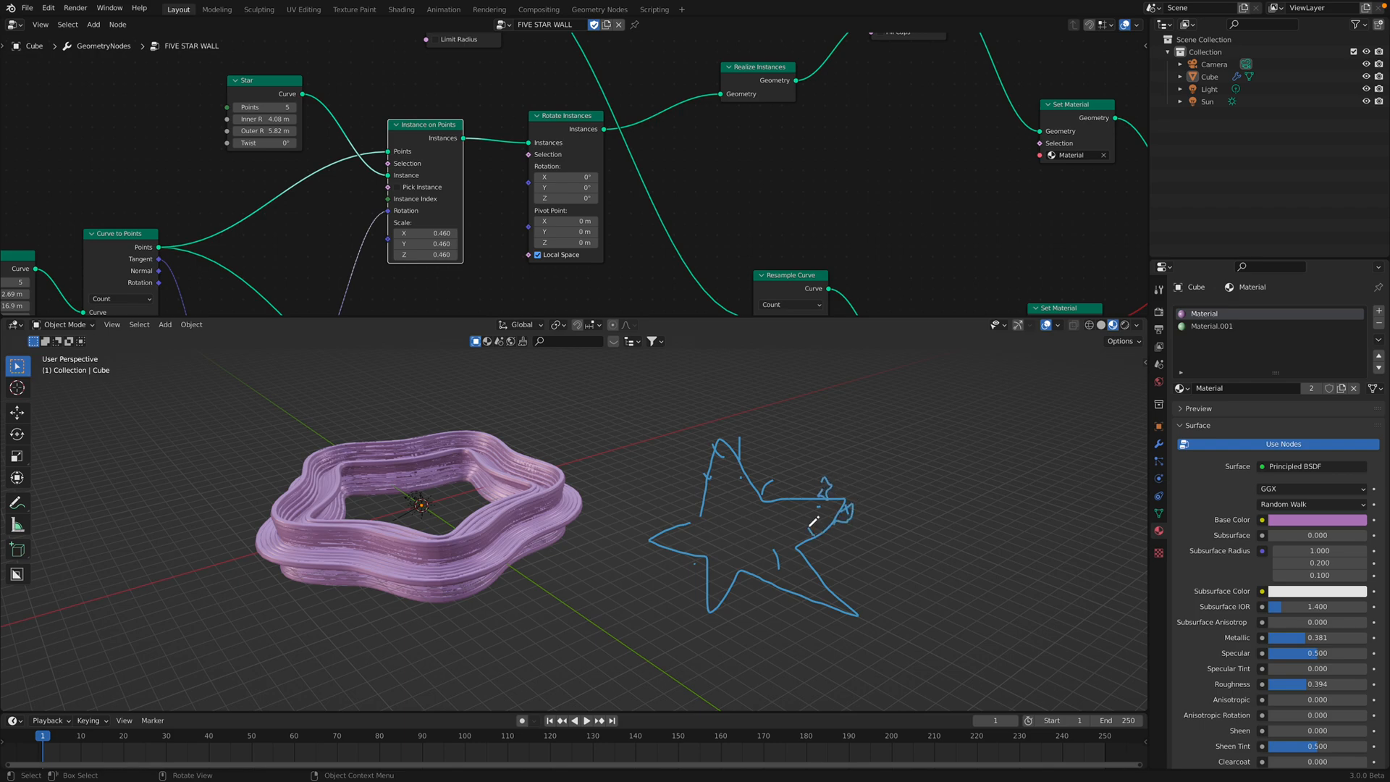
middle_click_drag(806, 508, 654, 525, "shift")
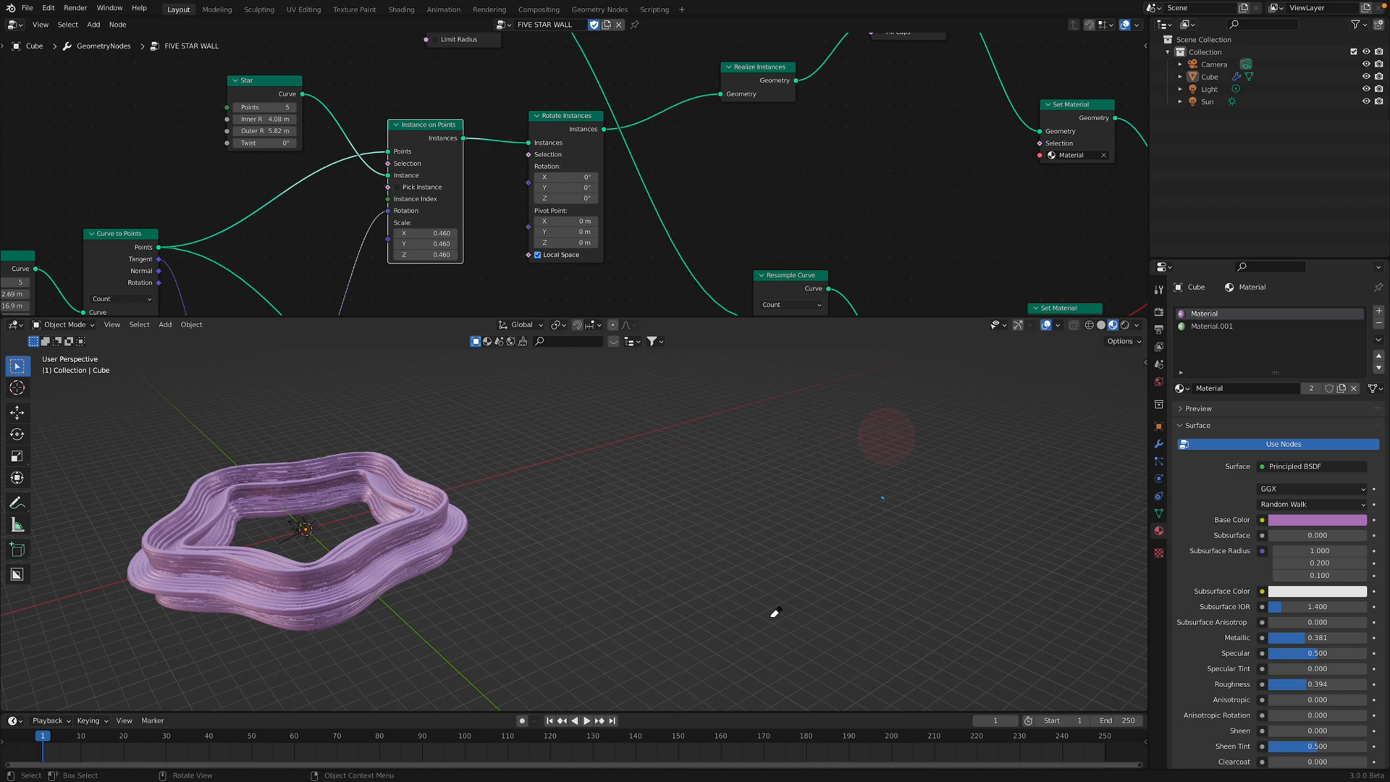
middle_click_drag(812, 567, 549, 486)
key("ctrl+s")
scroll(631, 471, "up", 3)
mouse_move(631, 471)
middle_mouse_down()
mouse_move(599, 504)
mouse_move(614, 475)
middle_mouse_up()
scroll(536, 217, "down", 4)
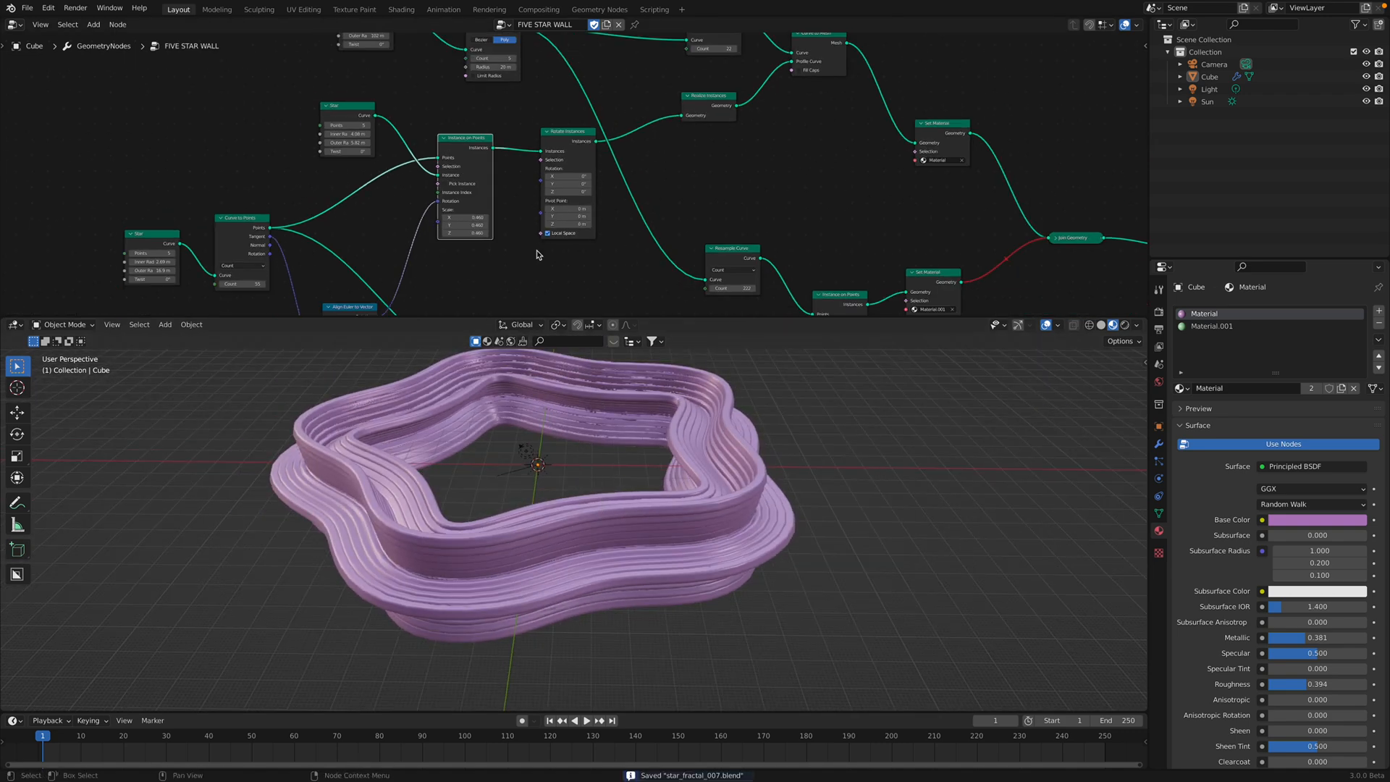
Reposition the Star nodes slightly to tidy the tree and save the file.
middle_click_drag(535, 218, 453, 159)
scroll(474, 127, "up", 3)
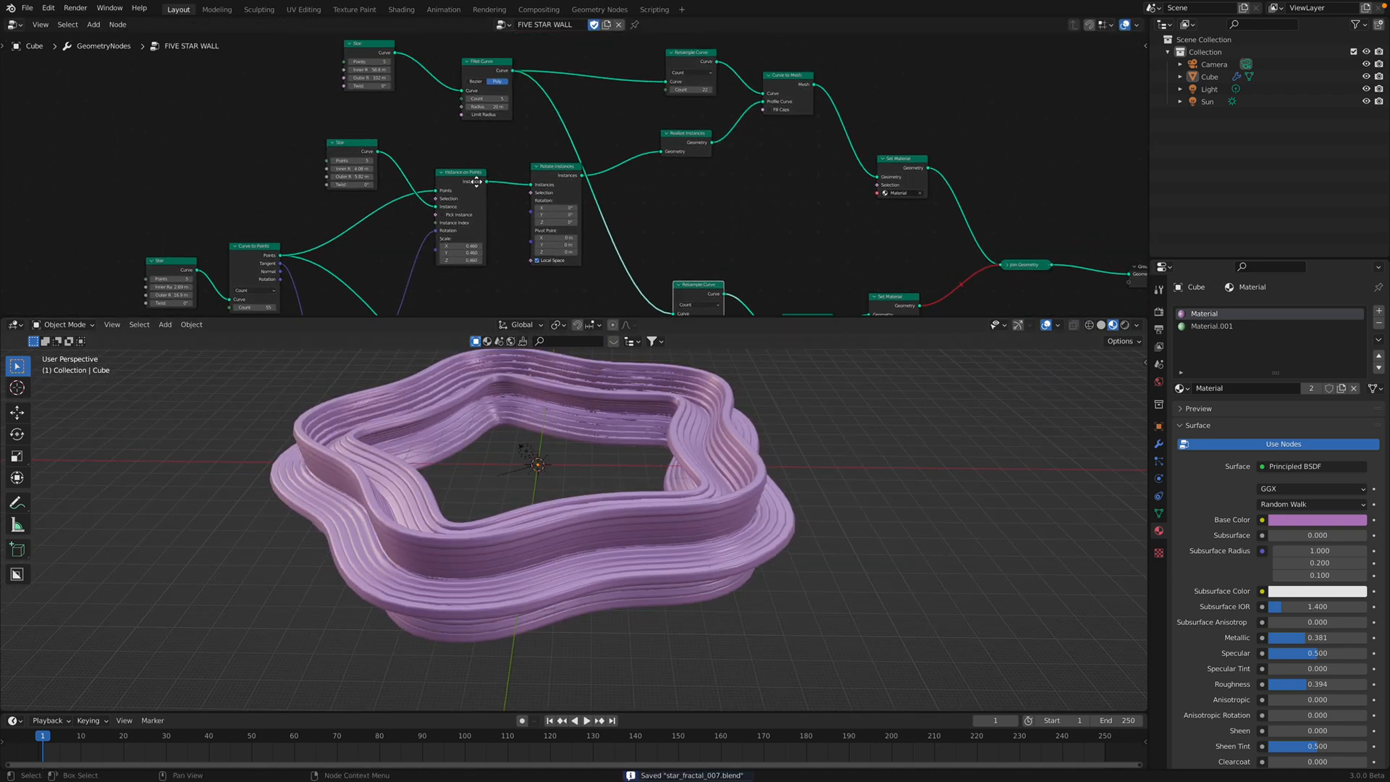
mouse_move(474, 128)
left_mouse_down()
mouse_move(550, 146)
mouse_move(470, 111)
left_mouse_up()
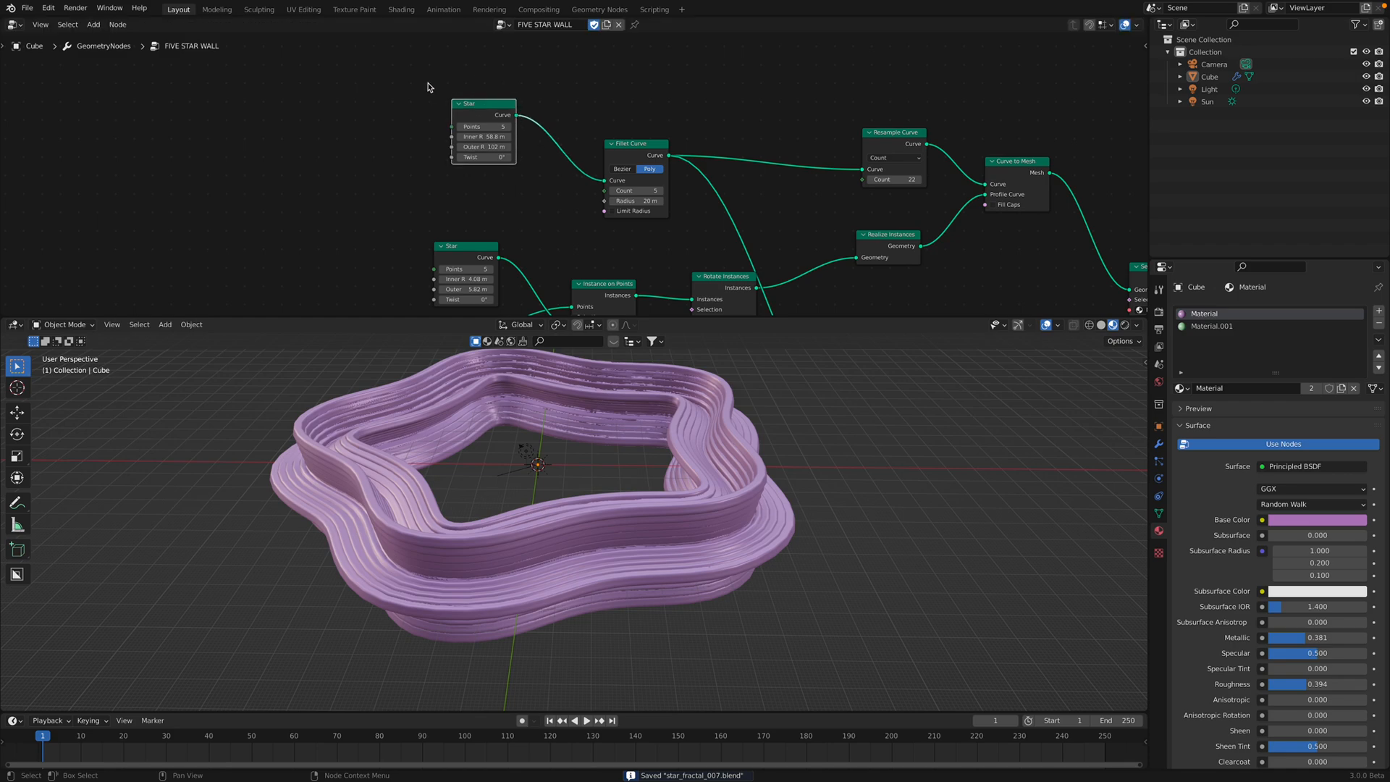
scroll(498, 241, "down", 2)
middle_click_drag(497, 242, 511, 142)
left_click_drag(497, 153, 481, 156)
middle_click_drag(432, 250, 508, 182)
scroll(508, 181, "up", 1)
middle_click_drag(364, 245, 388, 186)
middle_click_drag(681, 446, 707, 477)
scroll(620, 447, "up", 3)
key("ctrl+s")
scroll(620, 447, "down", 4)
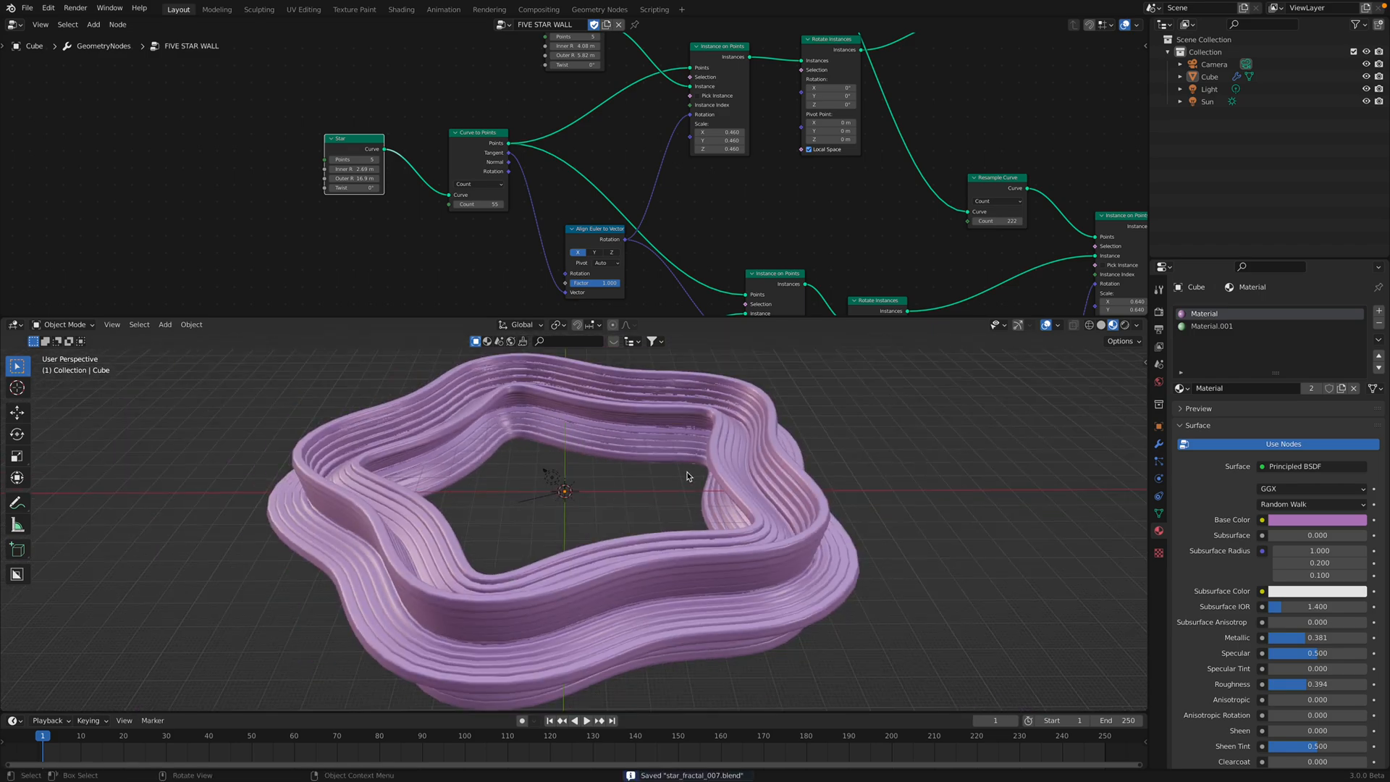
Try the Y axis on the Align Euler to Vector node after Curve to Points and return it to X.
scroll(536, 177, "up", 3)
left_click(484, 176)
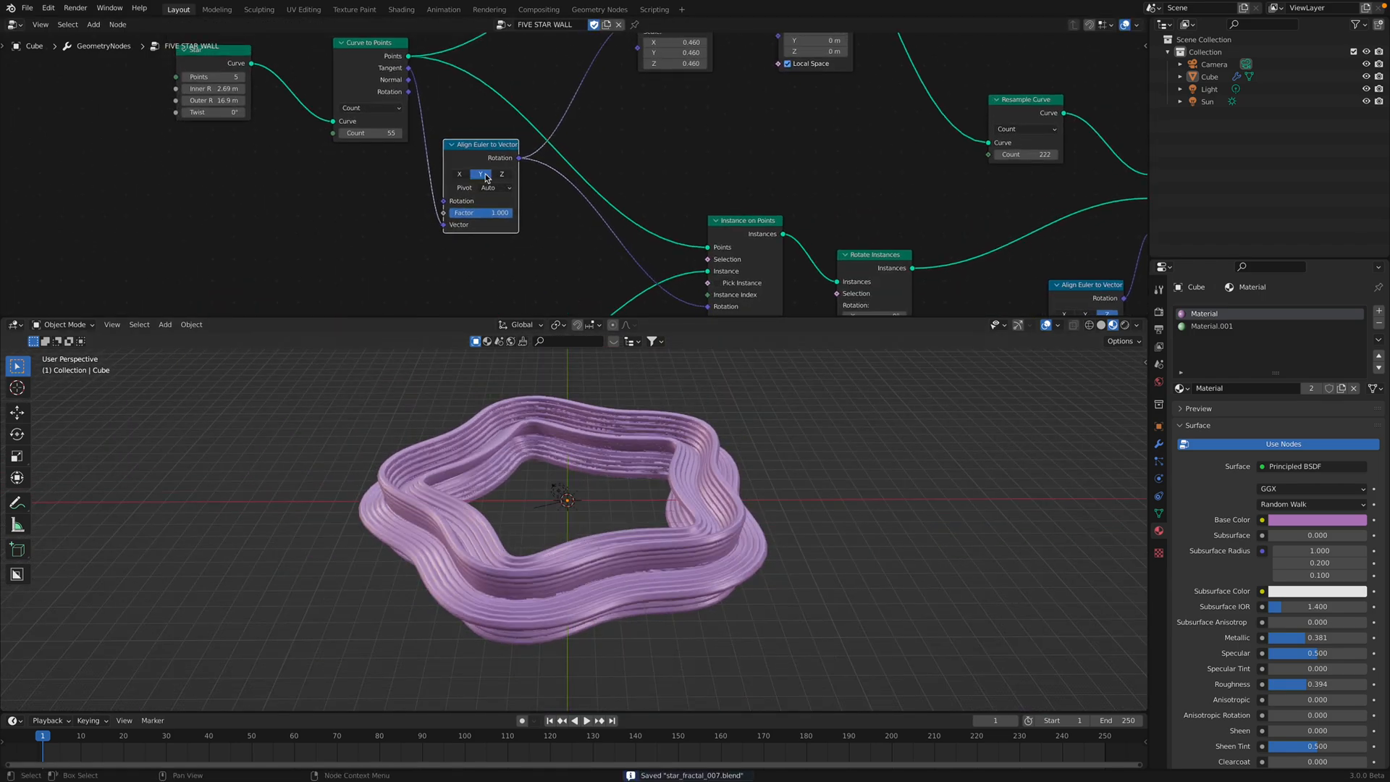
left_click(456, 174)
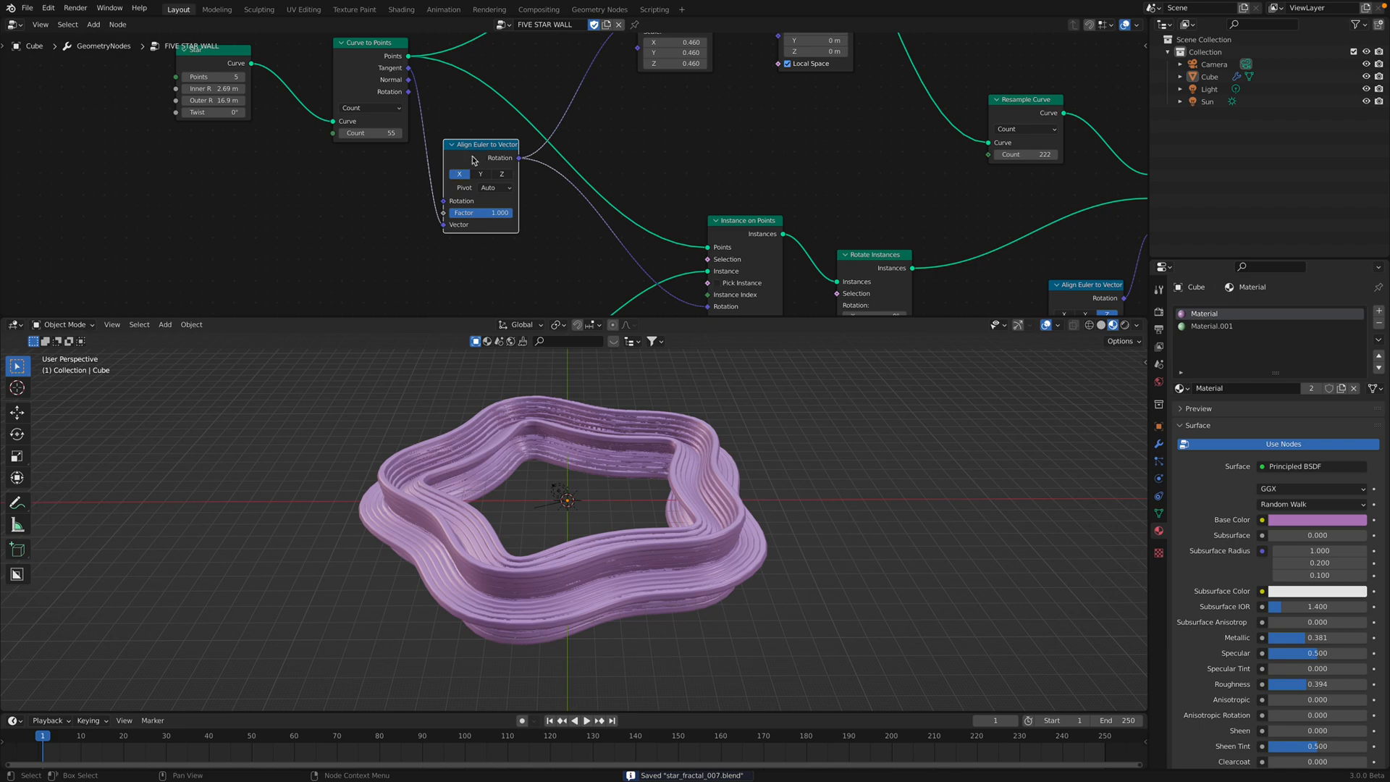
Mute the purple Material branch's link into Join Geometry and unmute the green Material.001 branch's link.
scroll(698, 150, "down", 3)
middle_click_drag(698, 150, 650, 194)
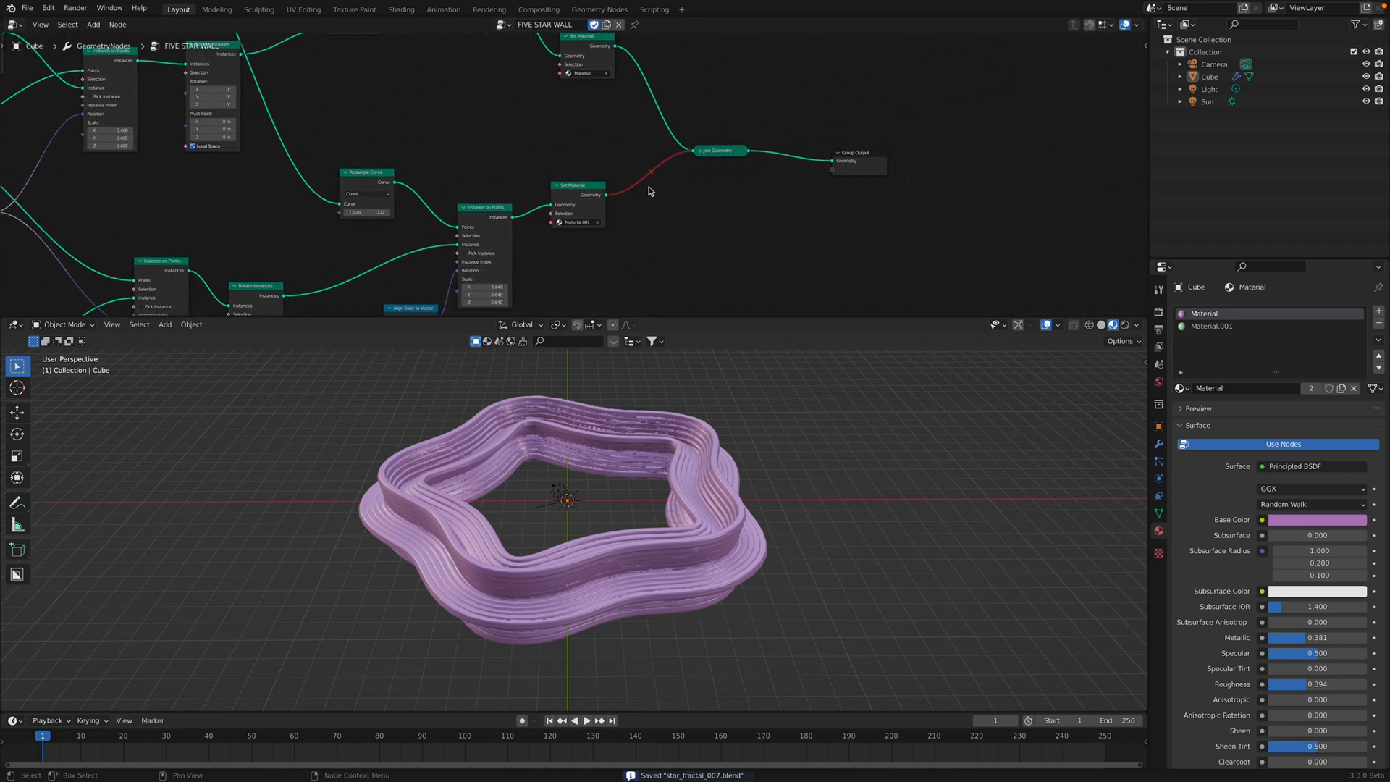
right_click_drag(654, 107, 660, 204, "ctrl+alt")
middle_click_drag(677, 449, 619, 509)
scroll(694, 514, "up", 3)
scroll(618, 508, "up", 3)
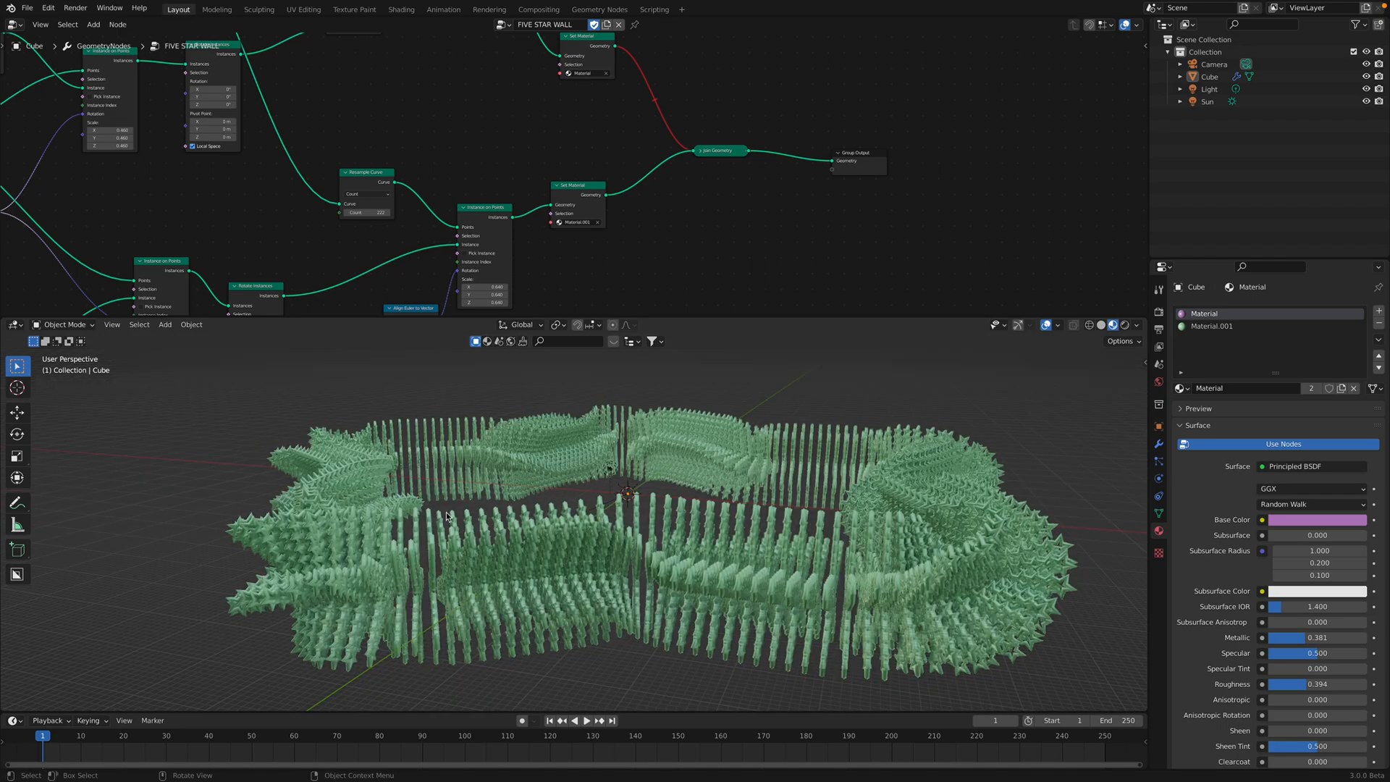
middle_click_drag(447, 554, 559, 572)
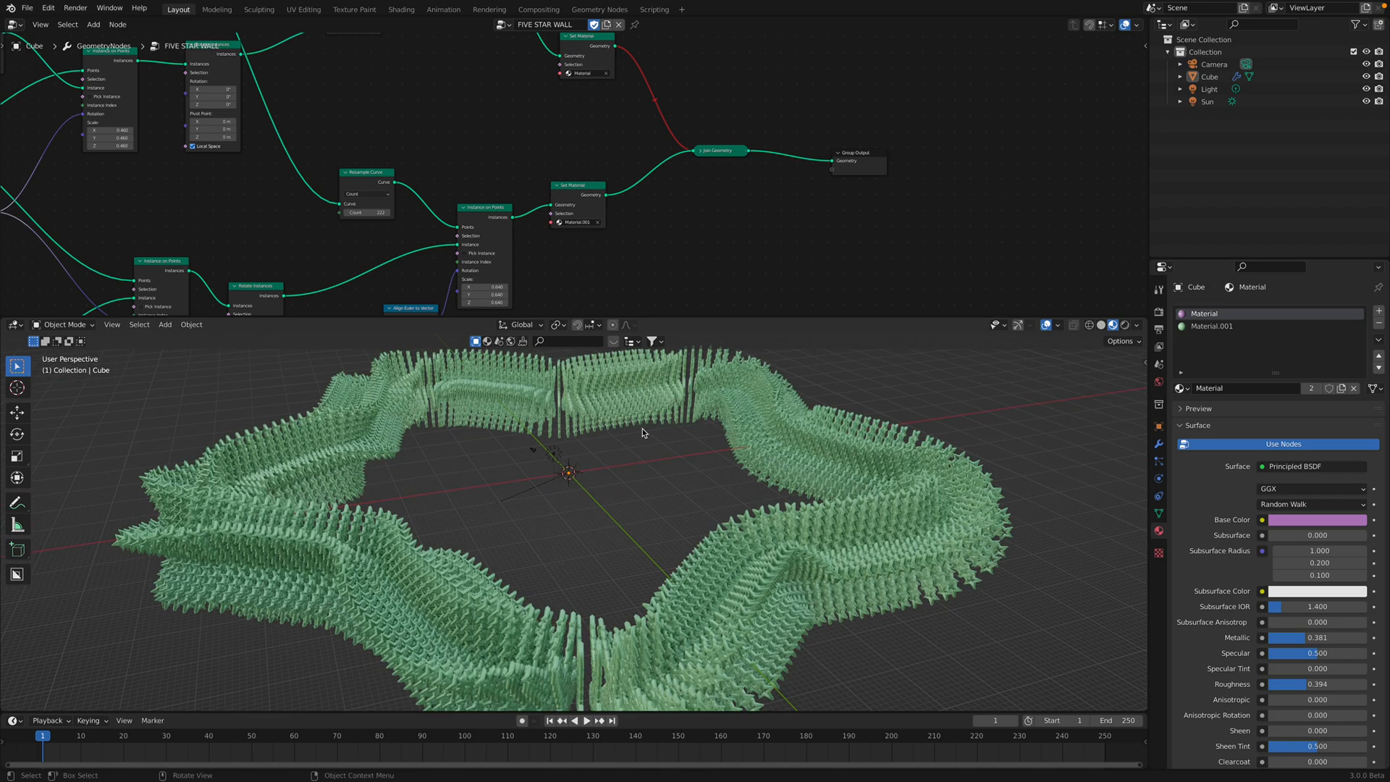
scroll(646, 511, "down", 3)
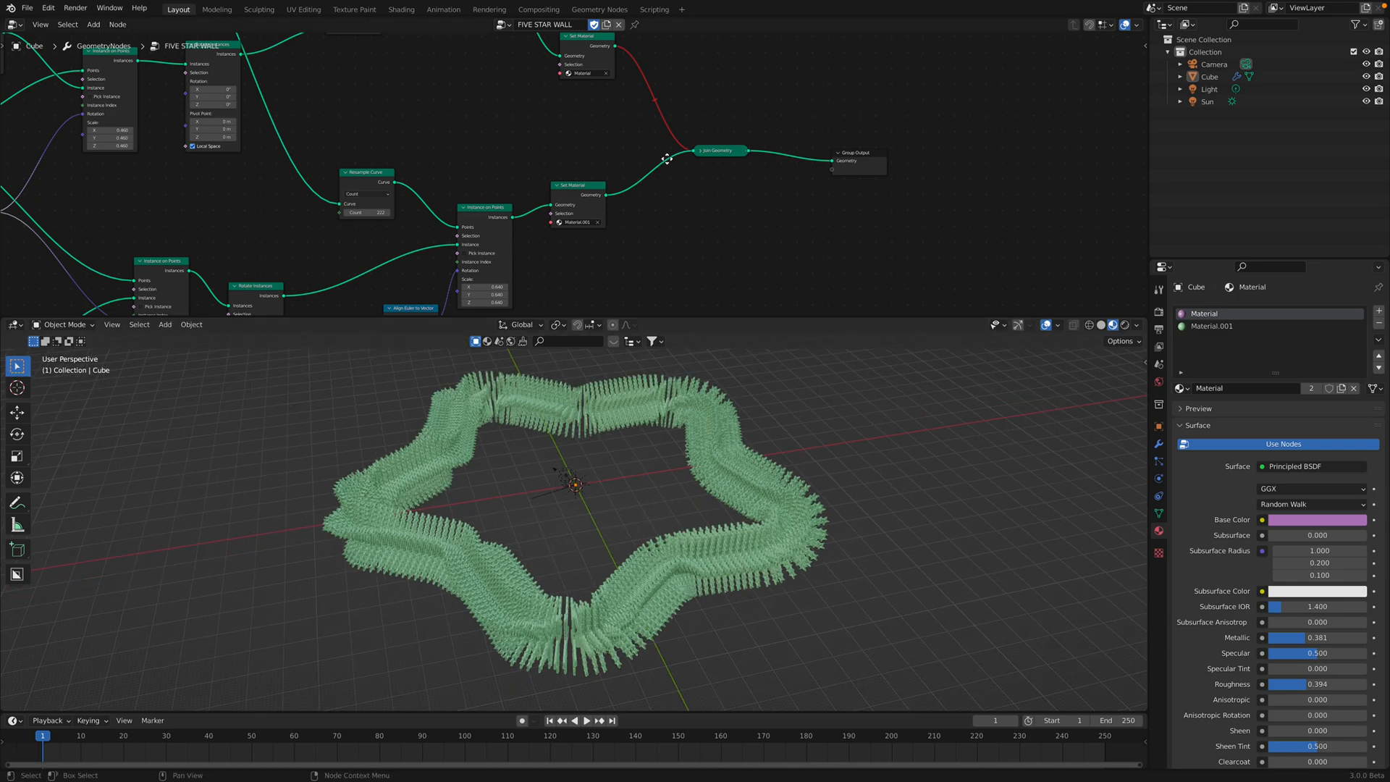
Set the Resample Curve count in the Material.001 branch to 24 and save the file.
middle_click_drag(666, 162, 692, 134)
left_click_drag(607, 162, 640, 147)
scroll(535, 202, "up", 1)
middle_click_drag(483, 191, 695, 169)
scroll(674, 171, "up", 3)
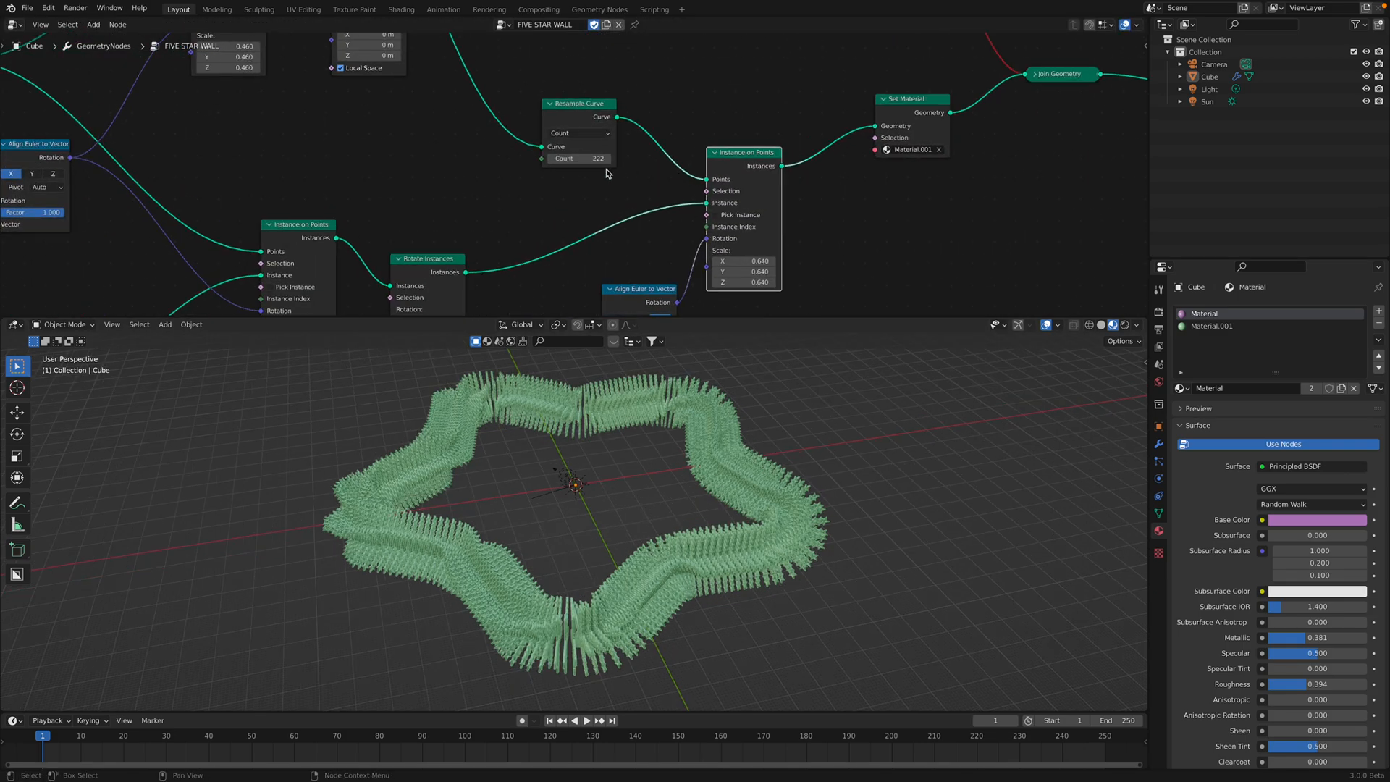
middle_click_drag(611, 173, 618, 211)
left_click_drag(602, 197, 487, 197)
middle_click_drag(486, 197, 559, 226)
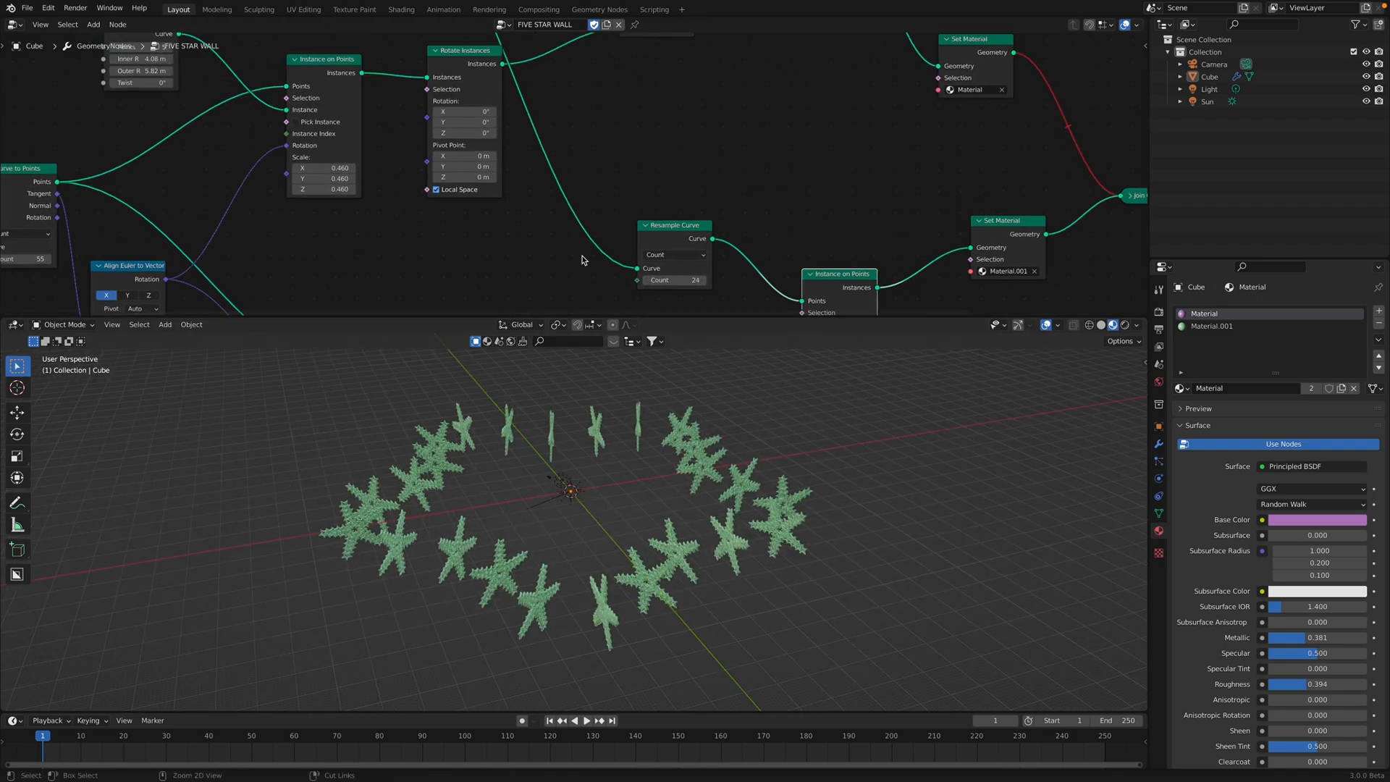
key("ctrl+s")
Reposition the Fillet Curve node and adjust the outer radius of the Star node feeding it.
middle_click_drag(406, 131, 478, 160)
mouse_move(326, 123)
middle_mouse_down()
mouse_move(397, 164)
mouse_move(437, 154)
middle_mouse_up()
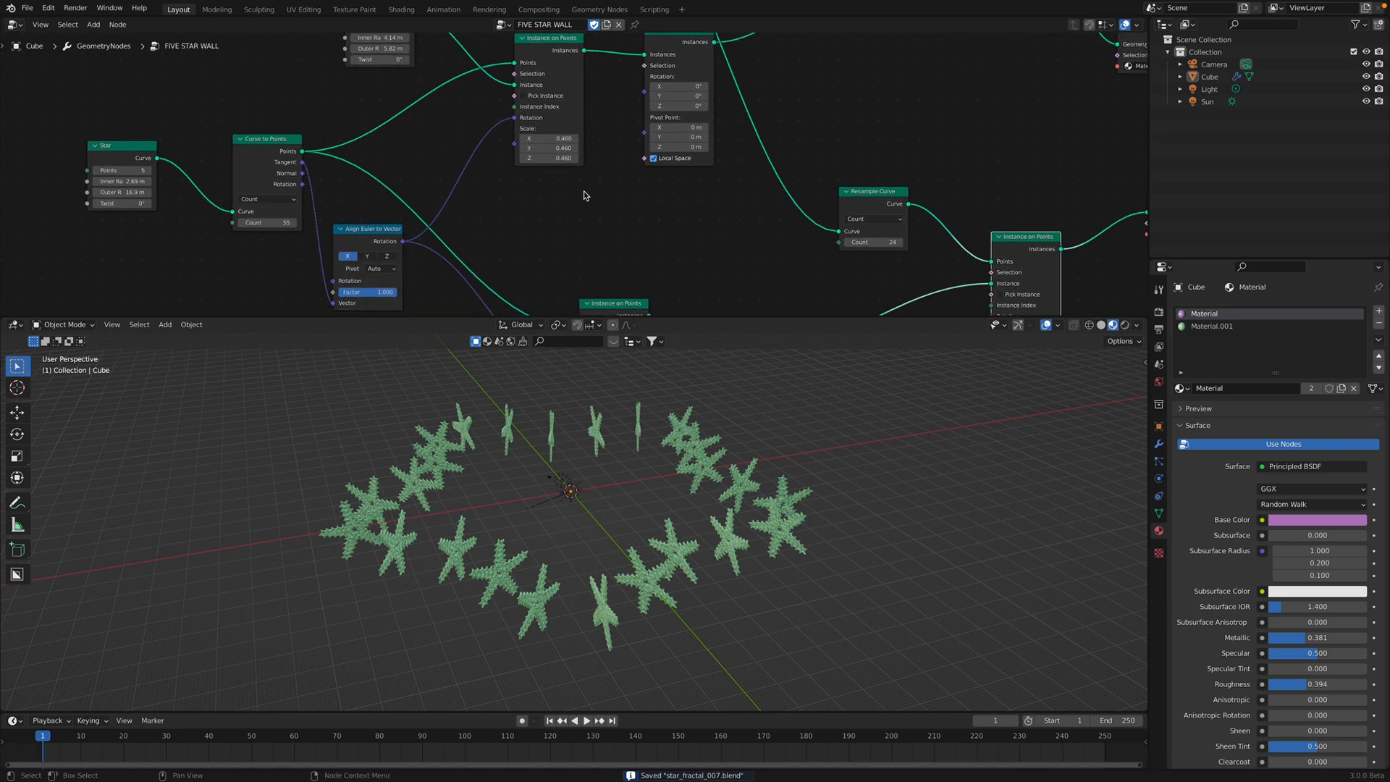
middle_click_drag(589, 195, 513, 224)
middle_click_drag(636, 73, 600, 167)
left_click_drag(503, 76, 496, 88)
left_click_drag(340, 79, 299, 80)
middle_click_drag(760, 239, 765, 181)
scroll(464, 88, "up", 2)
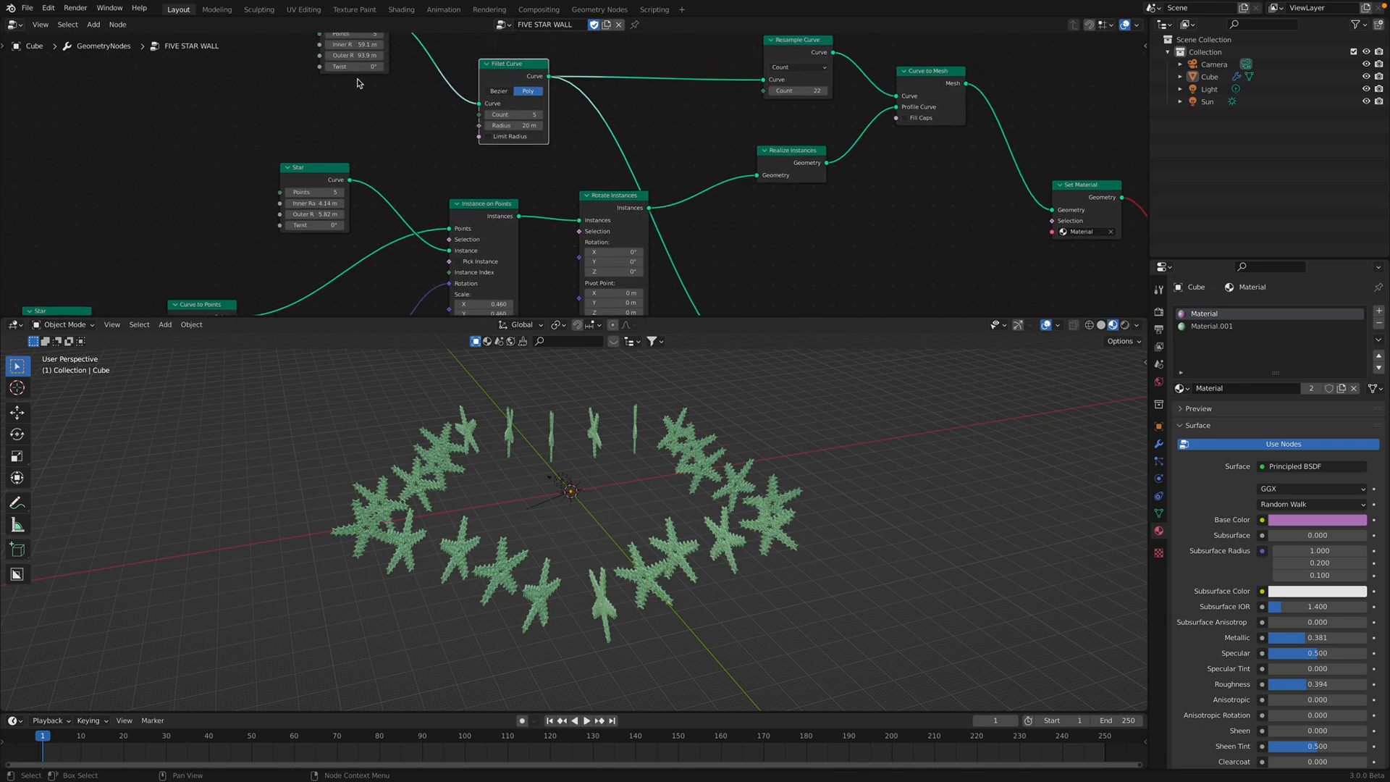
left_click_drag(354, 55, 370, 55)
Set the green branch's Resample Curve count to 54 and reposition the nodes around its final Instance on Points, including Curve Tangent.
middle_click_drag(845, 270, 838, 131)
left_click_drag(746, 199, 860, 222)
middle_click_drag(861, 222, 851, 192)
left_click_drag(851, 193, 879, 179)
middle_click_drag(861, 268, 831, 221)
left_click_drag(728, 258, 736, 219)
middle_click_drag(659, 301, 698, 260)
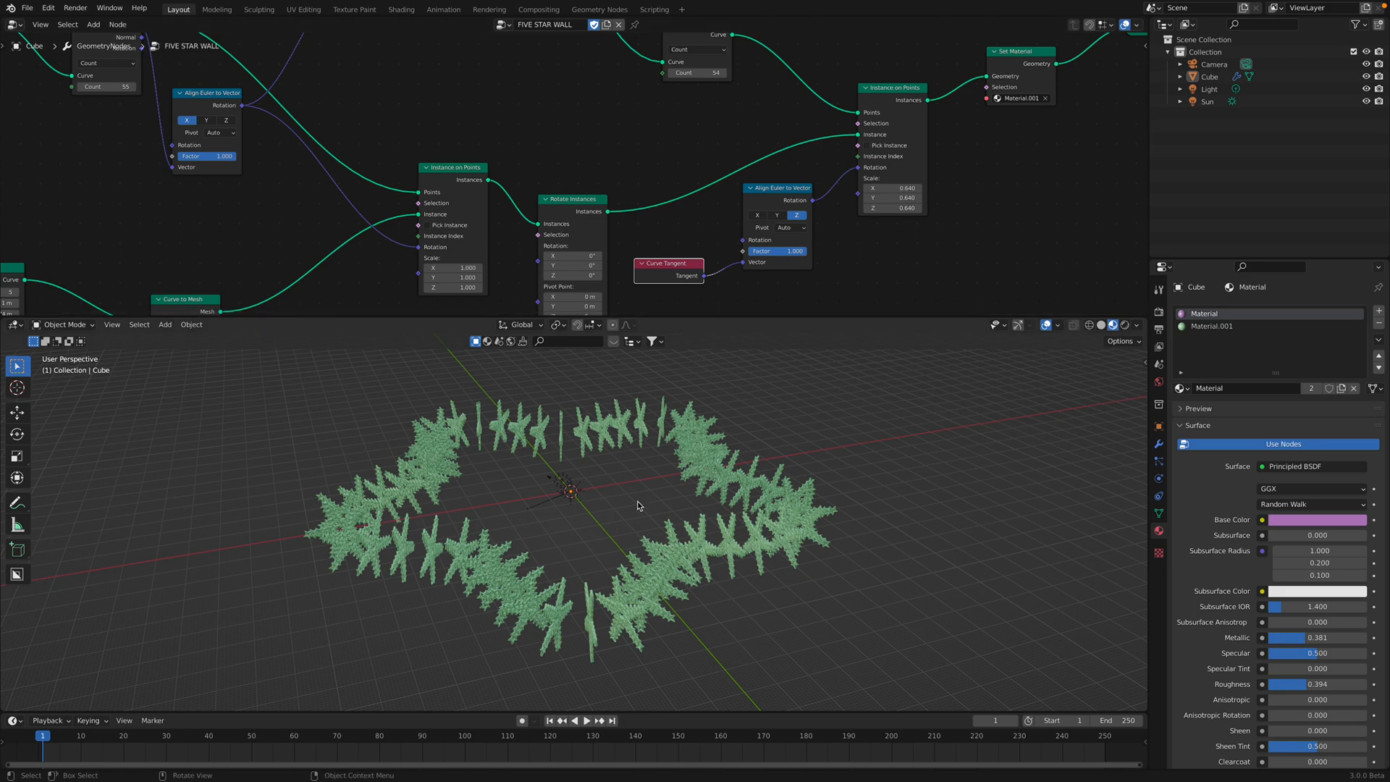
Reposition the Rotate Instances and Instance on Points nodes in the lower branch.
middle_click_drag(544, 523, 495, 457)
middle_click_drag(678, 469, 684, 557)
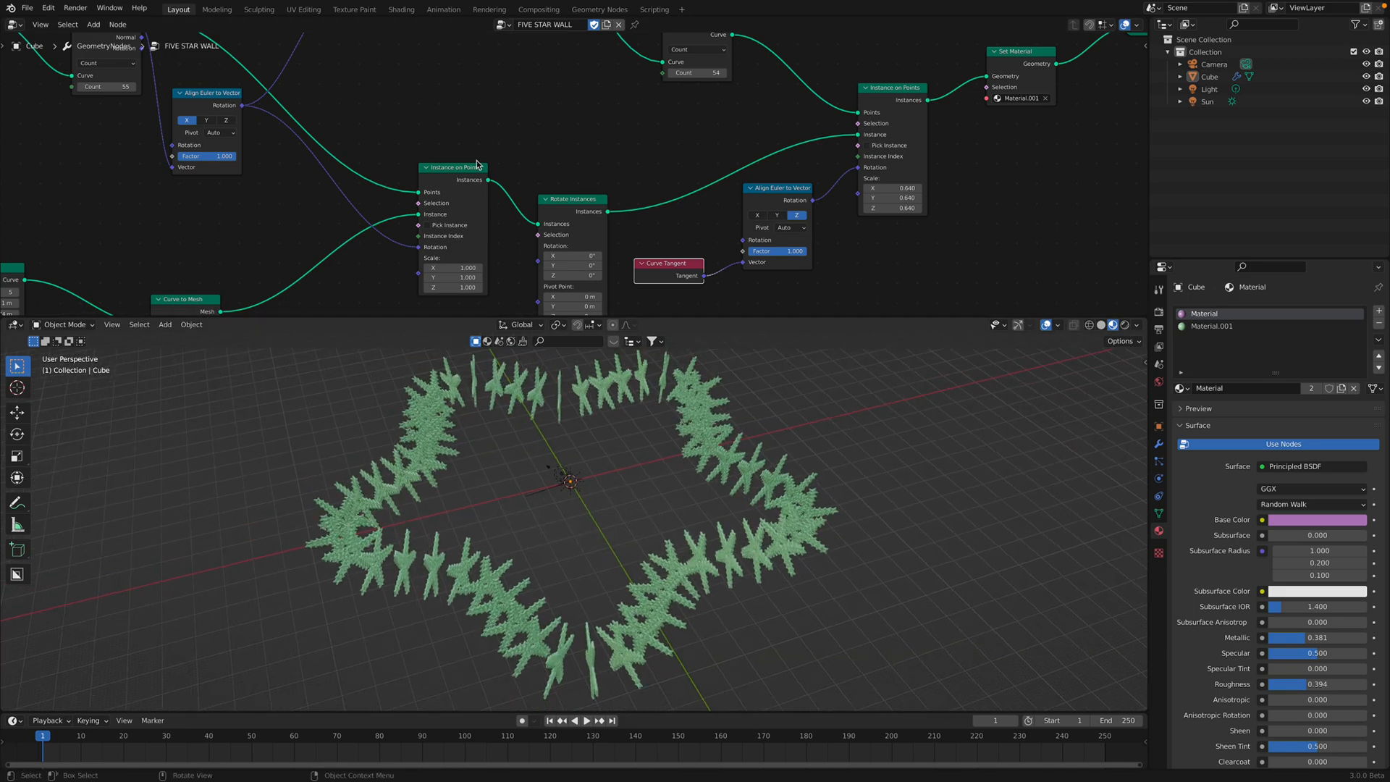
middle_click_drag(500, 190, 508, 206)
left_click_drag(589, 238, 591, 169)
middle_click_drag(600, 181, 715, 157)
middle_click_drag(597, 262, 501, 186)
middle_click_drag(745, 252, 748, 232)
left_click_drag(748, 232, 739, 159)
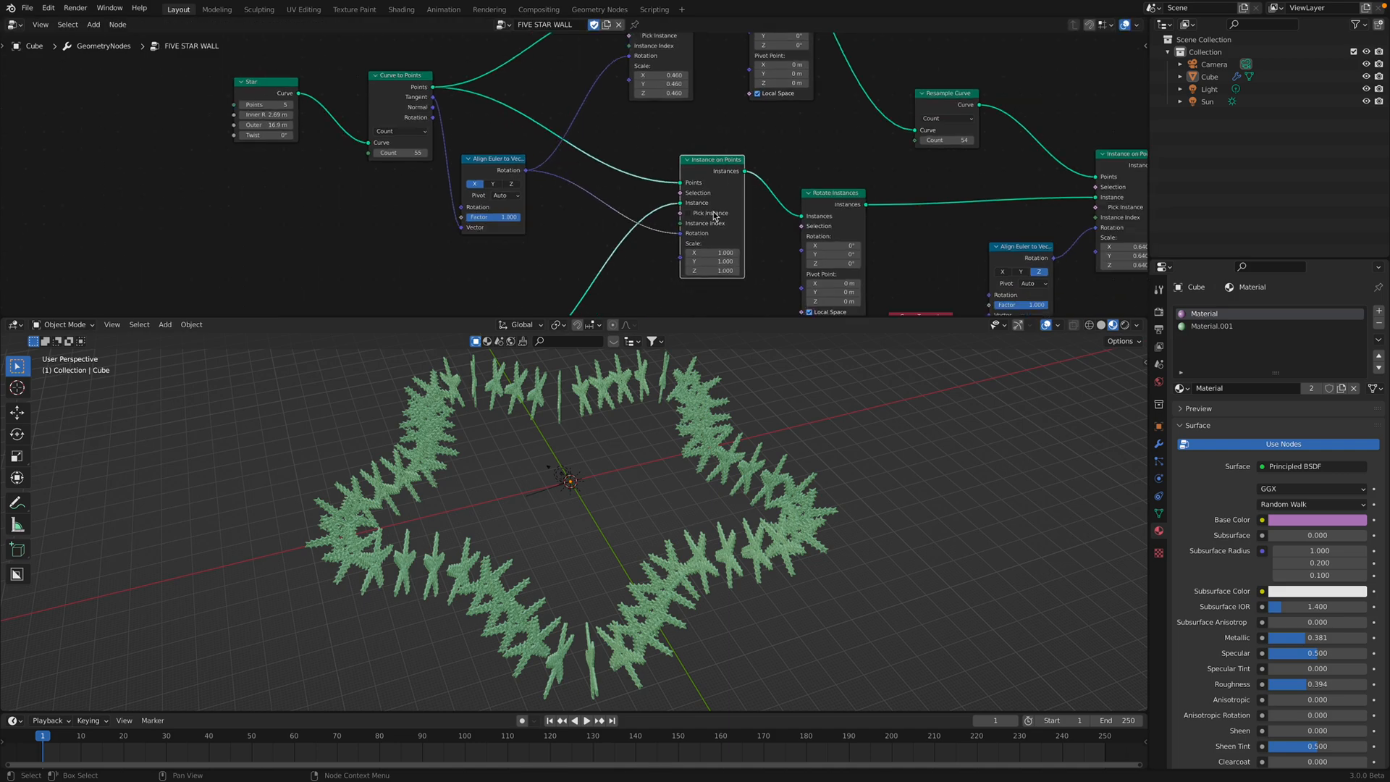
scroll(668, 272, "down", 1)
middle_click_drag(668, 273, 663, 191)
left_click_drag(719, 105, 720, 108)
Reposition the lower branch's Curve to Mesh node and the two Star nodes feeding it.
middle_click_drag(610, 150, 678, 174)
scroll(676, 174, "down", 2)
middle_click_drag(588, 257, 596, 220)
left_click_drag(595, 244, 644, 188)
left_click_drag(444, 218, 458, 176)
left_click_drag(450, 285, 461, 246)
mouse_move(465, 223)
middle_mouse_down()
mouse_move(463, 239)
mouse_move(462, 227)
middle_mouse_up()
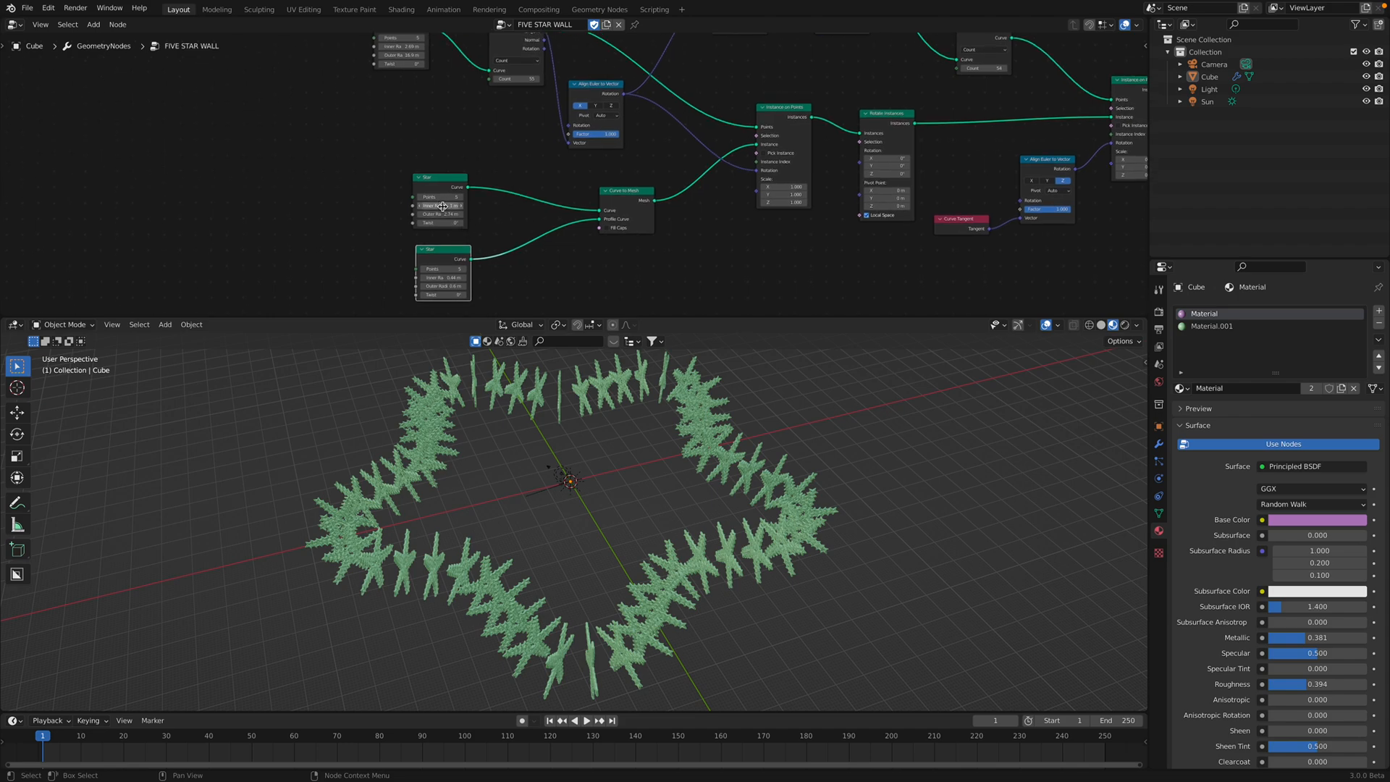
Set the inner radius of the lower branch's path star to 1.04 m and of its profile star to 0.5 m.
mouse_move(443, 205)
left_mouse_down()
mouse_move(485, 206)
mouse_move(413, 205)
mouse_move(463, 206)
left_mouse_up()
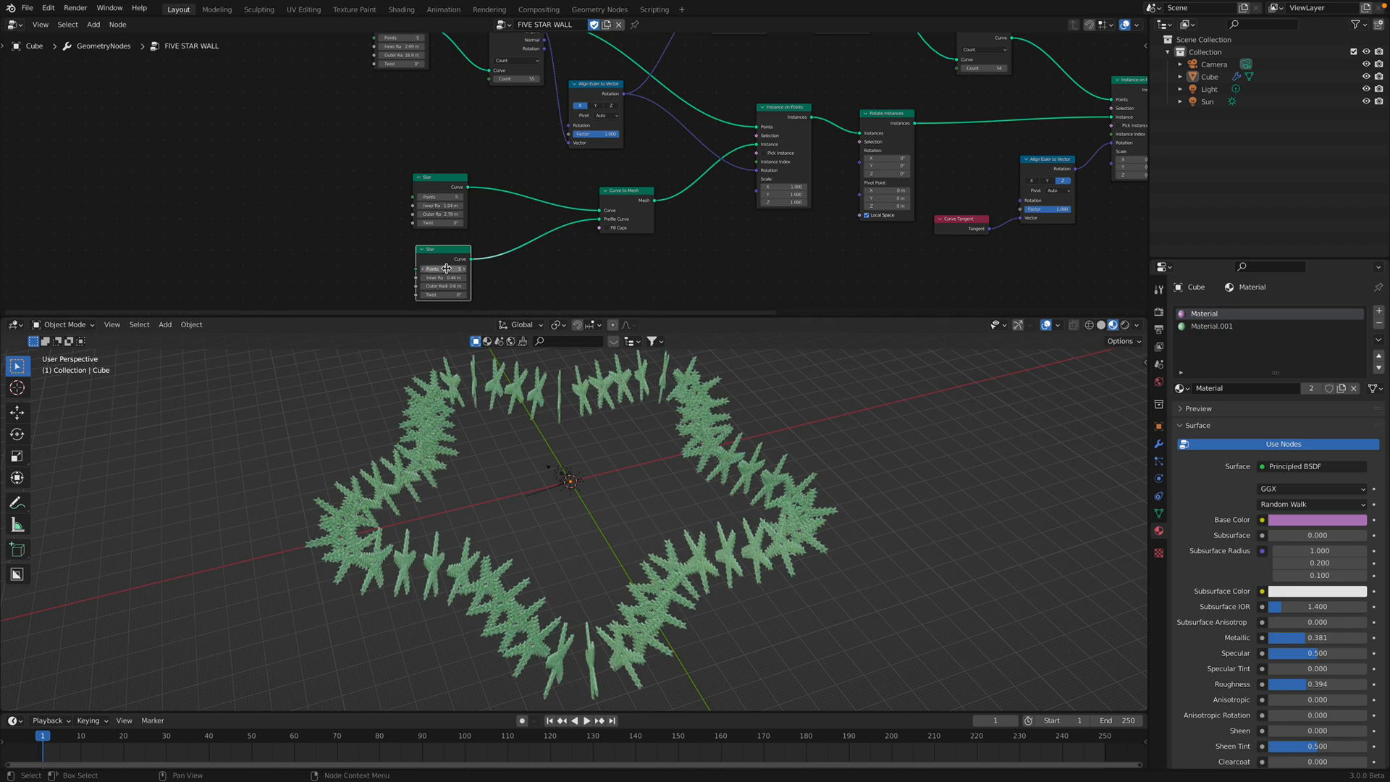
left_click_drag(453, 279, 433, 279)
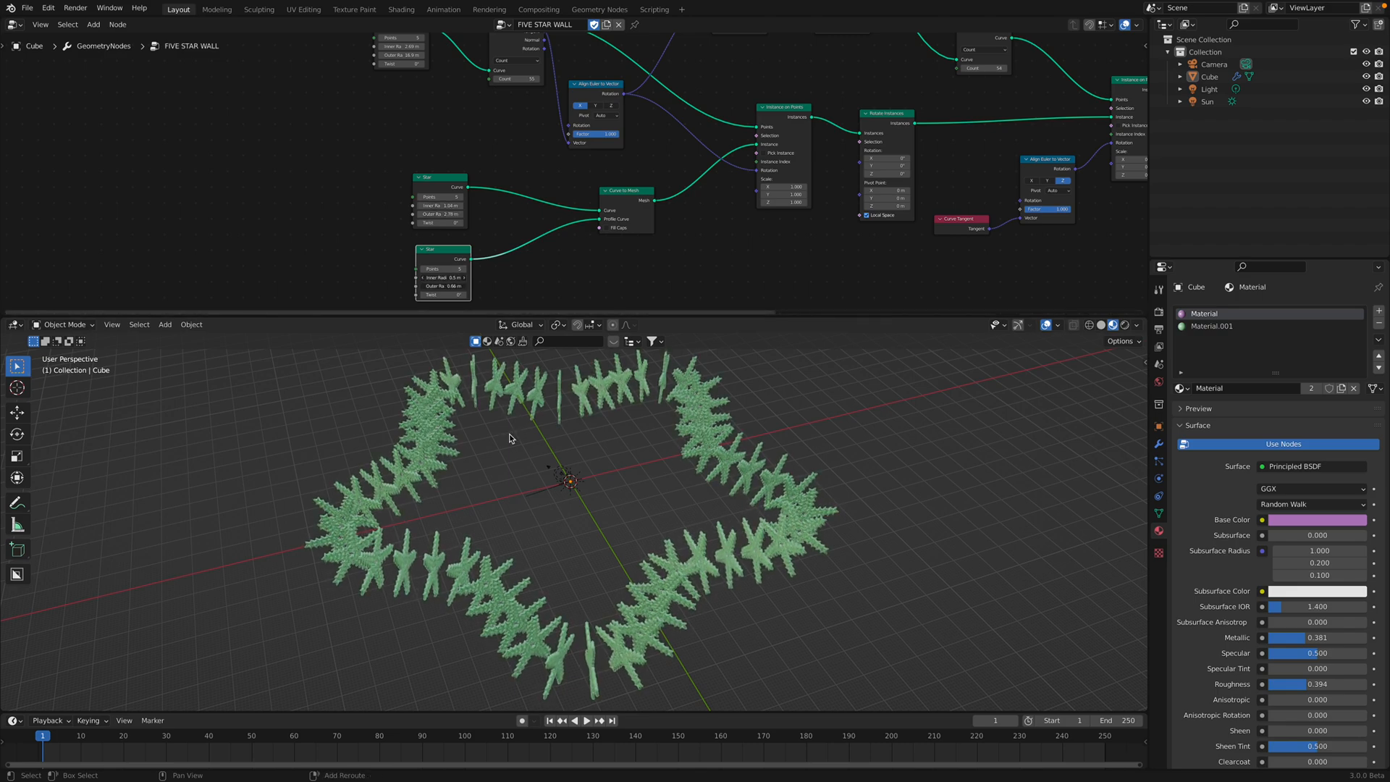
middle_click_drag(559, 569, 590, 496, "shift")
scroll(590, 497, "up", 2)
scroll(532, 246, "up", 2)
Move the Curve to Mesh node, set the profile star's inner radius to 0.32 m, and save the file.
left_click_drag(634, 204, 545, 217)
middle_click_drag(544, 217, 553, 165)
scroll(478, 226, "up", 2)
mouse_move(407, 252)
left_mouse_down()
mouse_move(363, 252)
mouse_move(387, 252)
left_mouse_up()
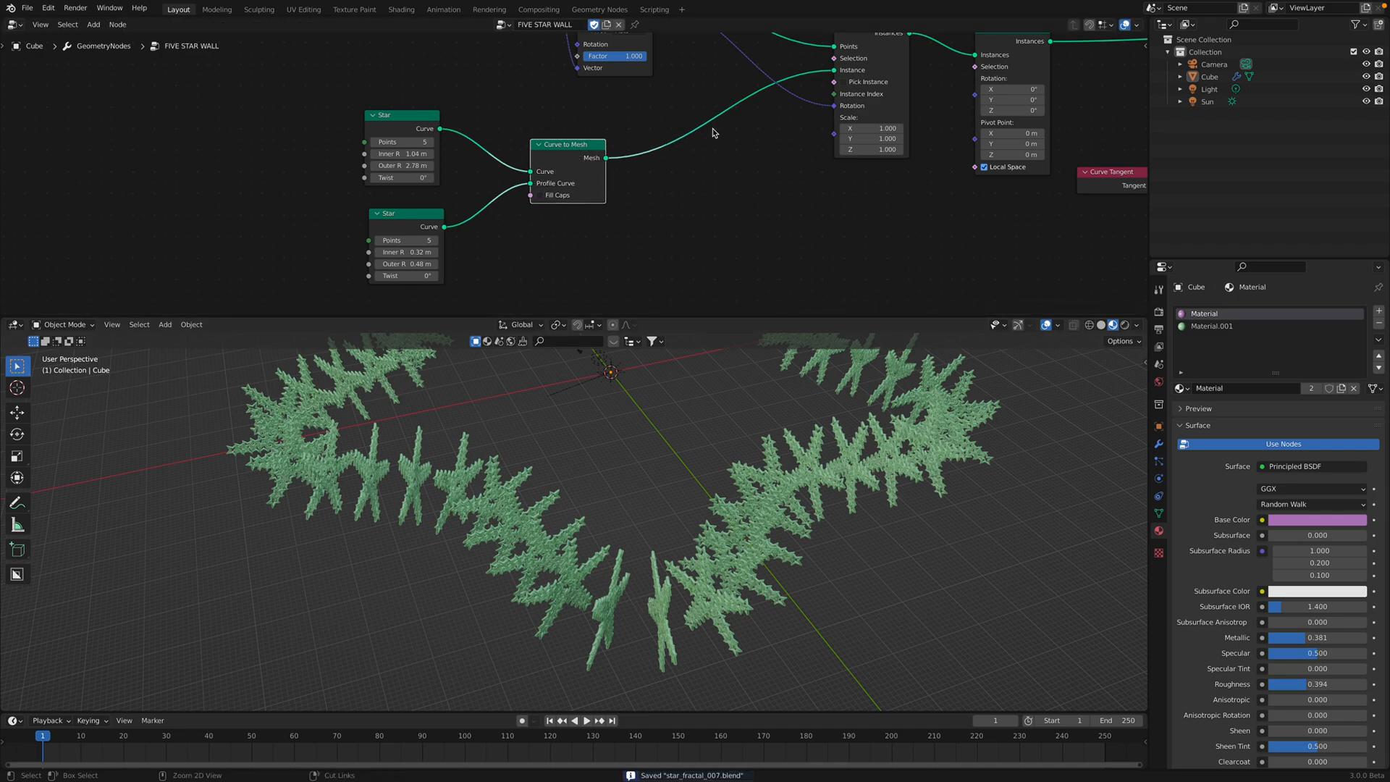
key("ctrl+s")
Reposition the Curve to Points node and set its Star node's inner radius to 6.97 m and outer radius to 17.4 m.
scroll(573, 170, "down", 3)
scroll(577, 184, "up", 3)
left_click_drag(577, 184, 575, 180)
middle_click_drag(501, 152, 589, 166)
left_click_drag(514, 98, 493, 100)
mouse_move(373, 140)
left_mouse_down()
mouse_move(395, 140)
mouse_move(365, 154)
mouse_move(378, 155)
left_mouse_up()
Set the lower Instance on Points node's scale to 0.8 on all three axes and save the file.
middle_click_drag(911, 319, 745, 224)
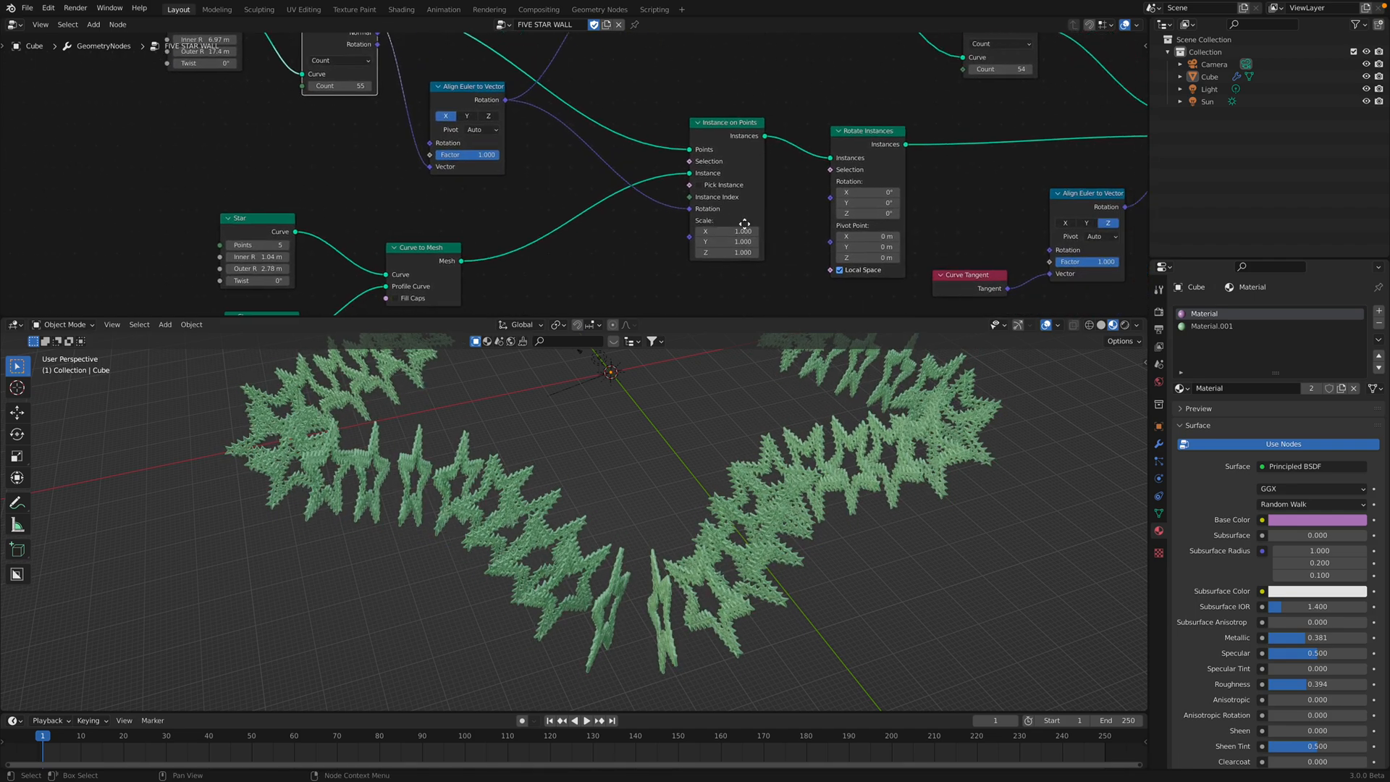
mouse_move(728, 231)
left_mouse_down()
mouse_move(695, 231)
mouse_move(713, 231)
left_mouse_up()
key("ctrl+s")
Reposition the lower branch's Rotate Instances node beside Instance on Points and save the file.
middle_click_drag(903, 174, 815, 185)
left_click_drag(780, 179, 791, 172)
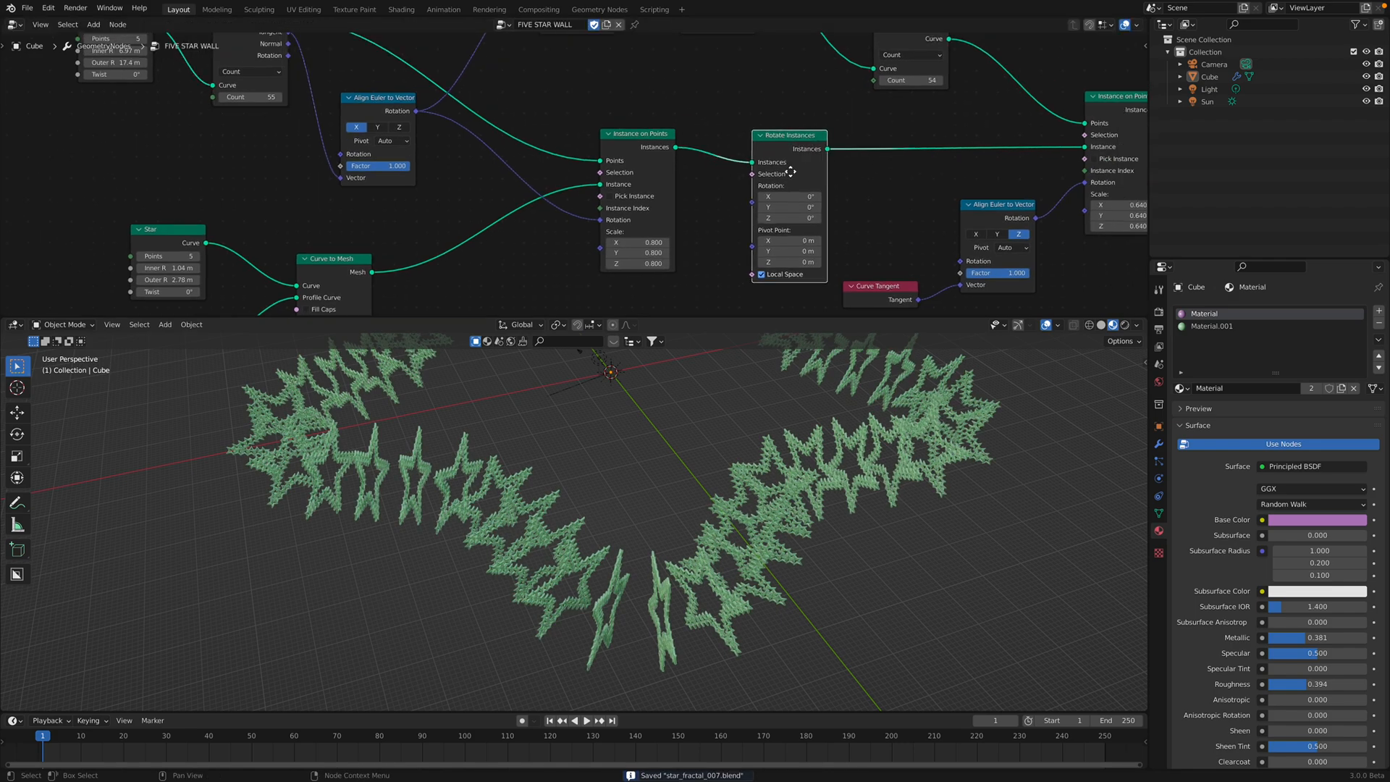
middle_click_drag(790, 172, 684, 192)
left_click_drag(666, 180, 661, 173)
middle_click_drag(714, 175, 624, 158)
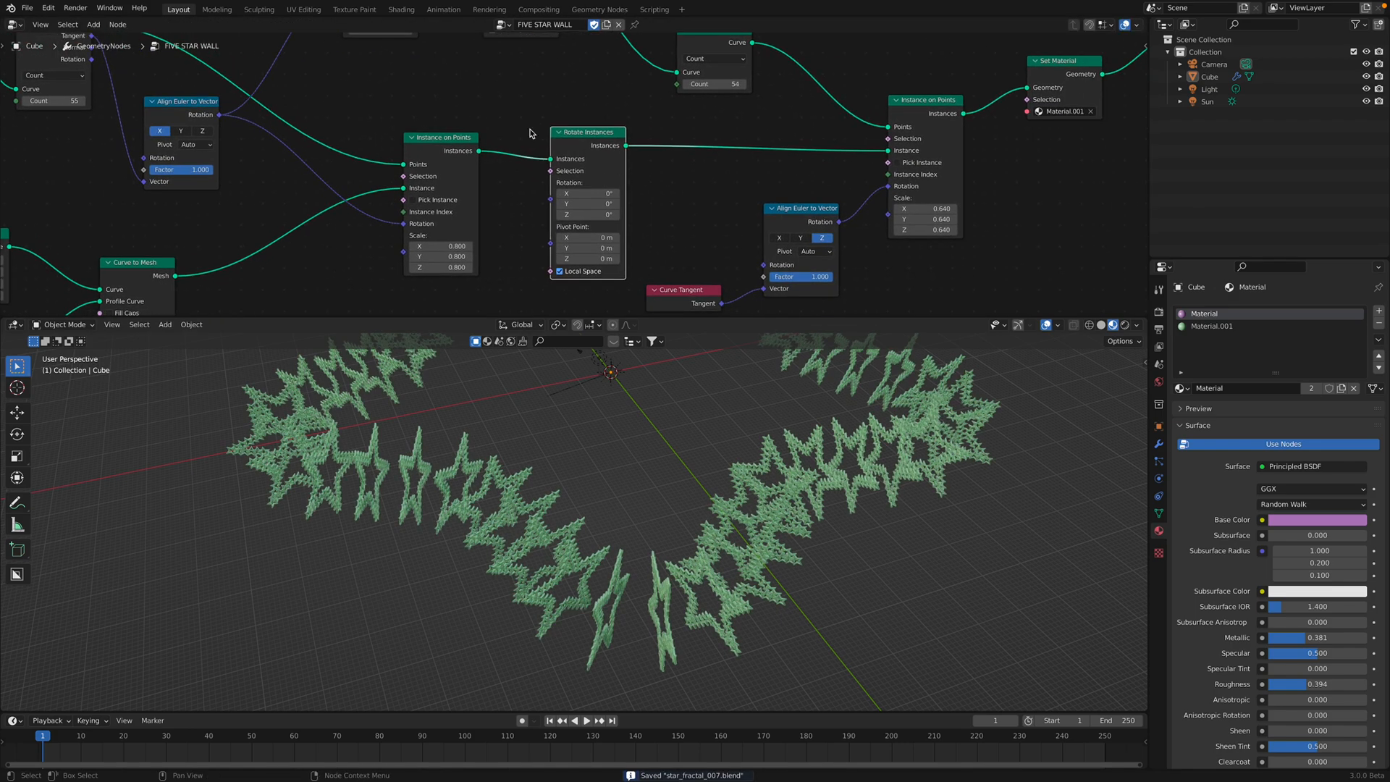
scroll(551, 187, "down", 2)
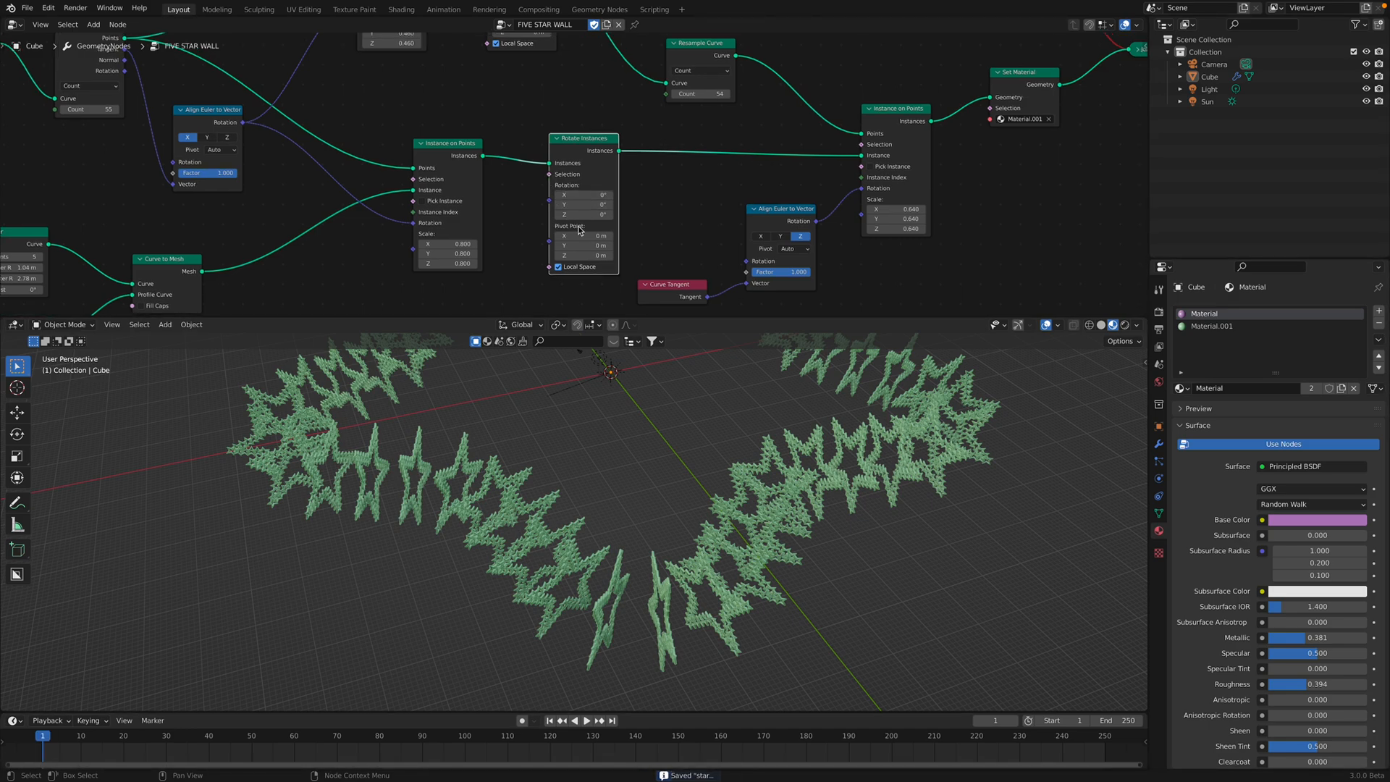
mouse_move(587, 195)
left_mouse_down()
mouse_move(572, 197)
mouse_move(616, 206)
mouse_move(582, 205)
left_mouse_up()
key("ctrl+s")
Compare the X, Y and Z axes on the Align Euler to Vector node, return it to X, and save the file.
middle_click_drag(244, 188, 522, 238)
left_click(507, 168)
scroll(507, 168, "up", 3)
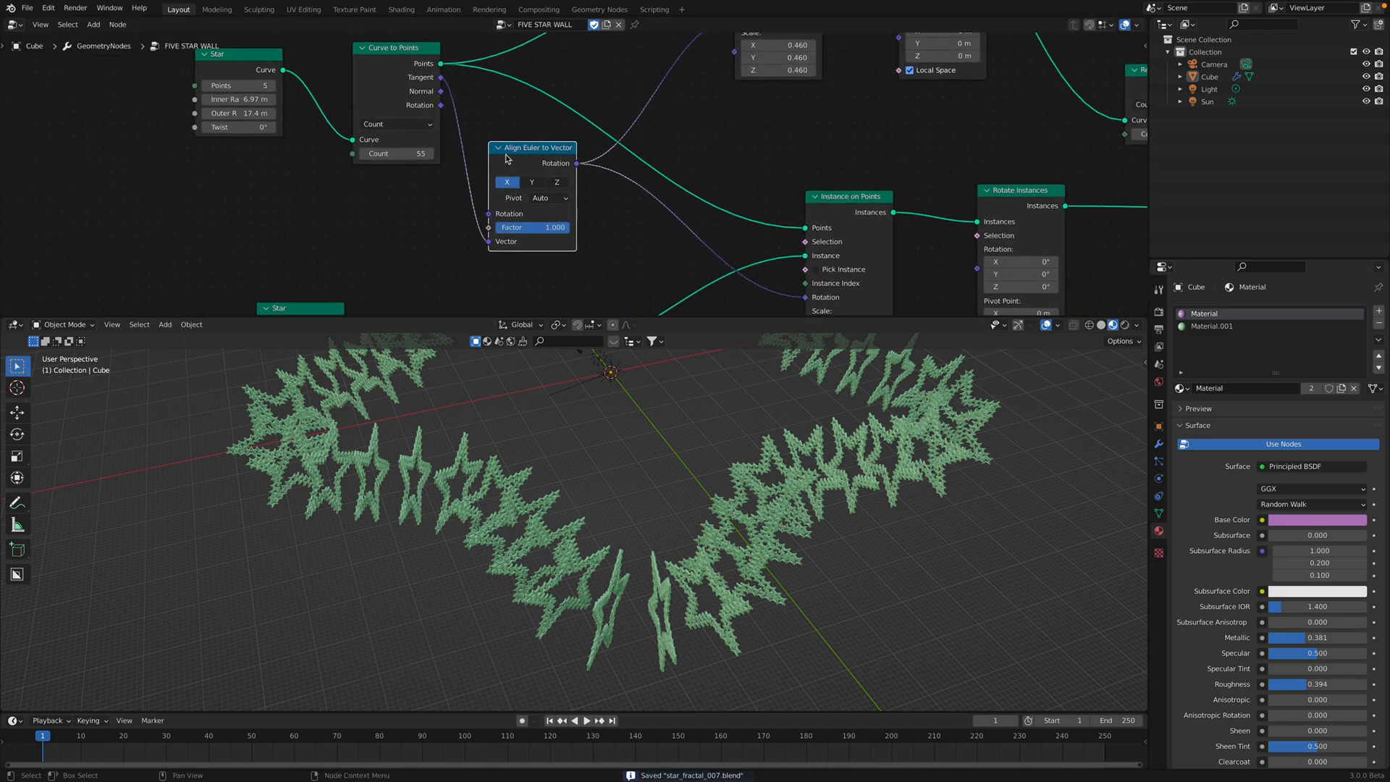
left_click(523, 183)
left_click(555, 184)
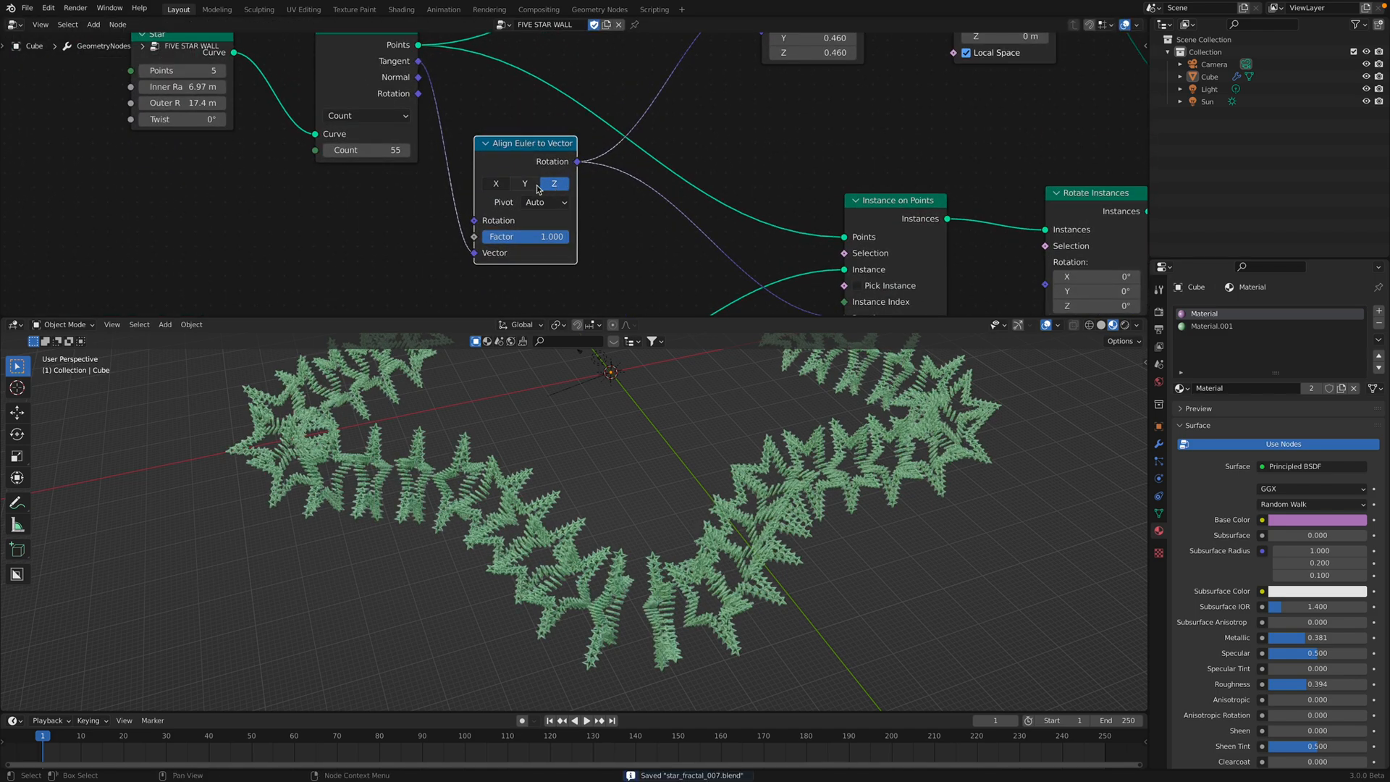
left_click(536, 185)
left_click(496, 184)
left_click(565, 185)
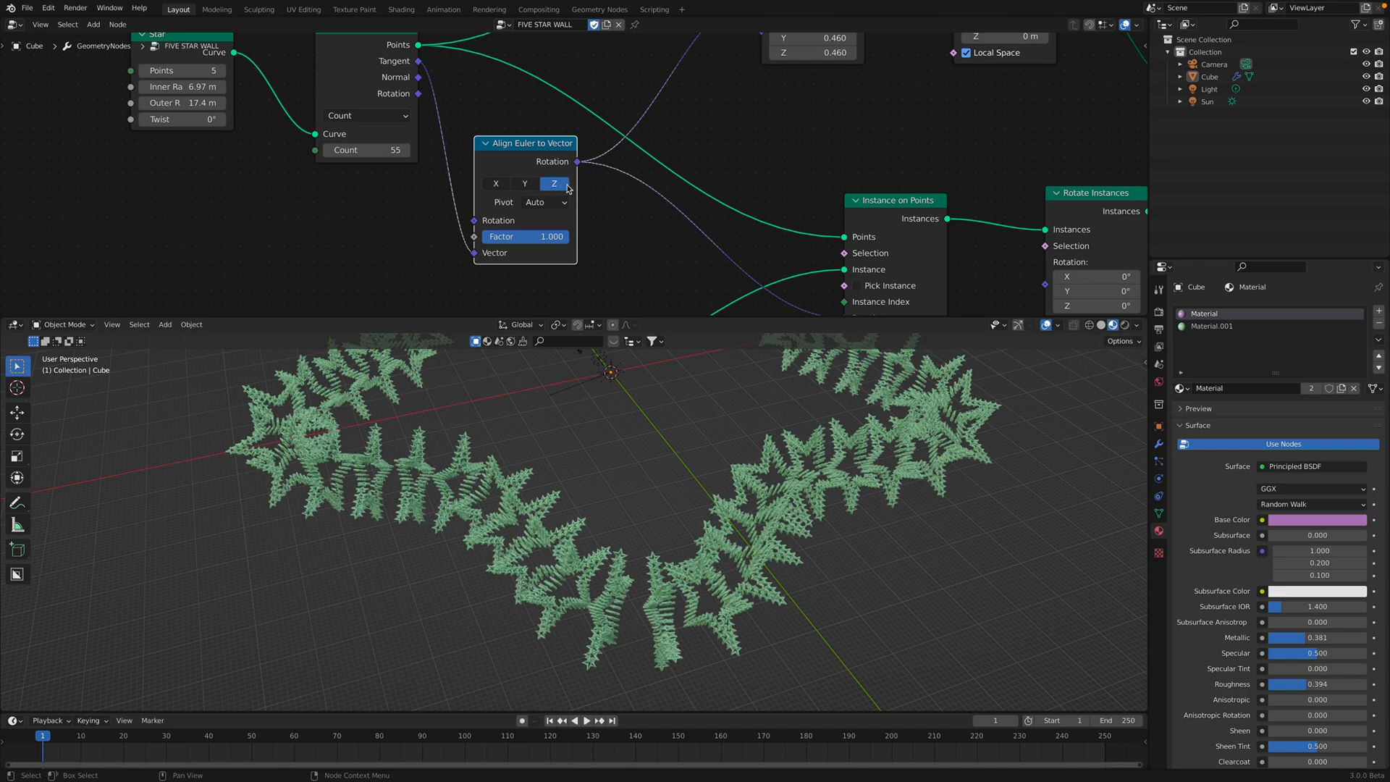
left_click(500, 185)
left_click(529, 184)
left_click(497, 184)
key("ctrl+s")
middle_click_drag(715, 191, 574, 198)
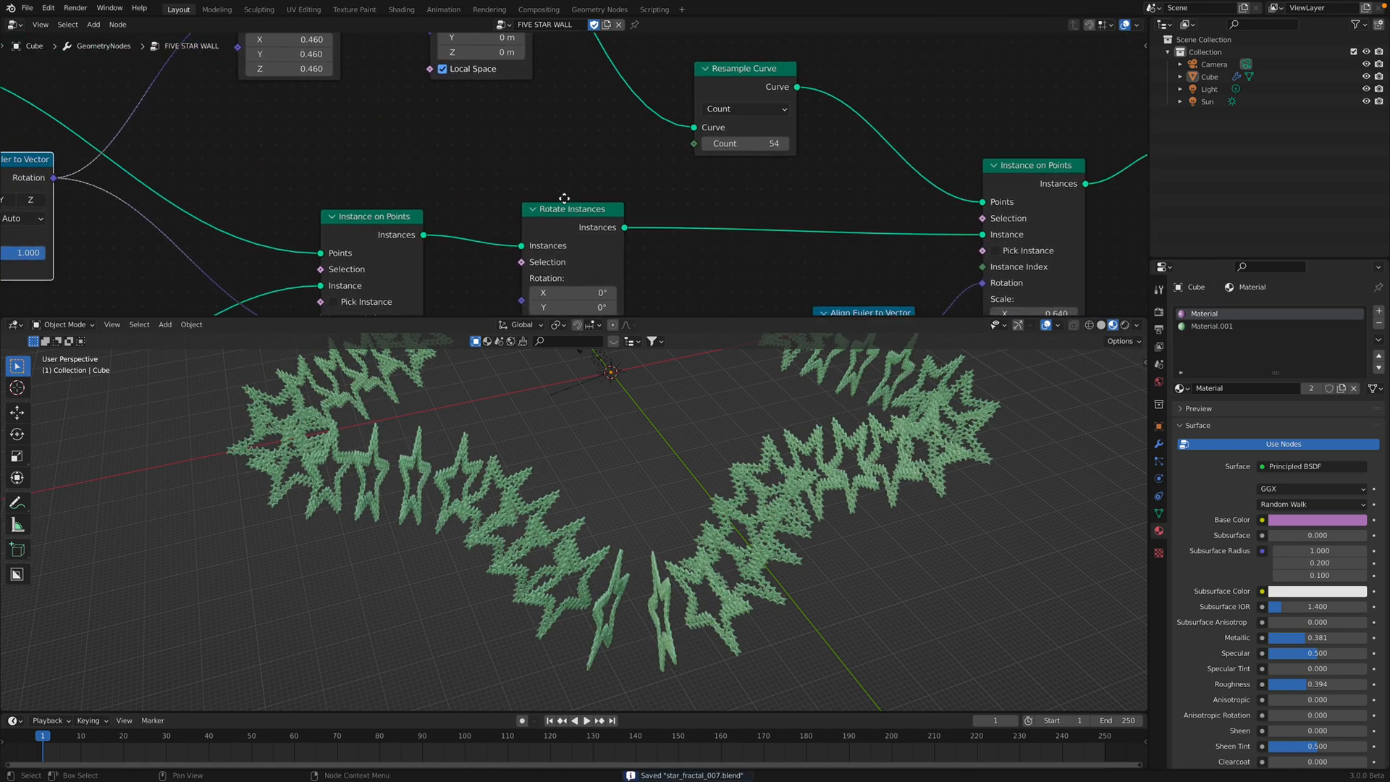
Set the lower branch's Resample Curve count to 82, shift that node, and save the file.
scroll(574, 198, "down", 1)
mouse_move(685, 150)
left_mouse_down()
mouse_move(858, 149)
mouse_move(699, 157)
left_mouse_up()
middle_click_drag(688, 341, 729, 145)
left_click_drag(685, 150, 619, 150)
left_click_drag(694, 107, 740, 123)
key("ctrl+s")
Move the final Instance on Points node and the Resample Curve node higher in the node graph.
middle_click_drag(753, 140, 717, 183)
left_click(868, 220)
left_click_drag(868, 220, 862, 173)
left_click_drag(701, 152, 698, 119)
Set the final Instance on Points node's scale to 0.7 on all three axes and save the file.
middle_click_drag(877, 157, 735, 90)
mouse_move(724, 228)
left_mouse_down()
mouse_move(771, 227)
mouse_move(729, 227)
left_mouse_up()
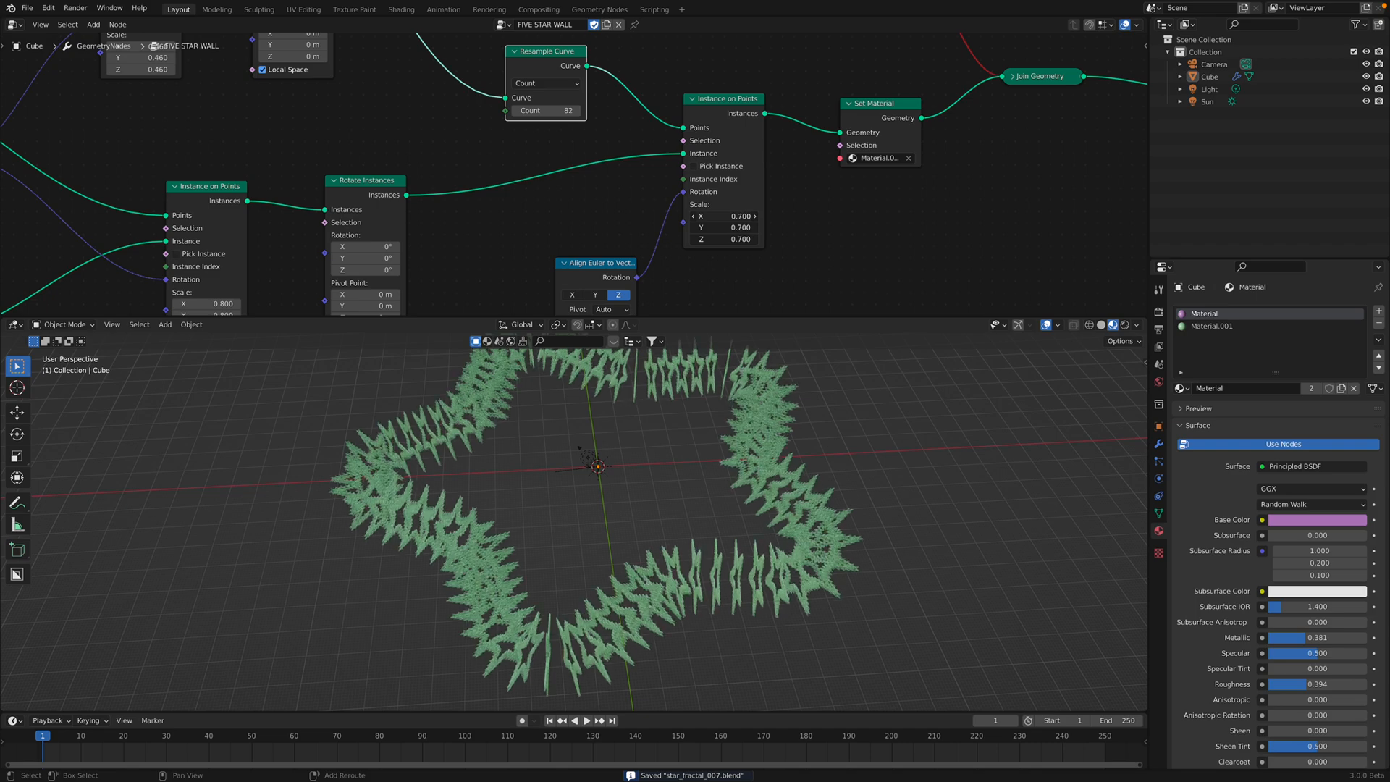
key("ctrl+s")
Try a factor of 0 on the Align Euler to Vector node fed by Curve Tangent and inspect the instances.
scroll(732, 170, "down", 5, "shift")
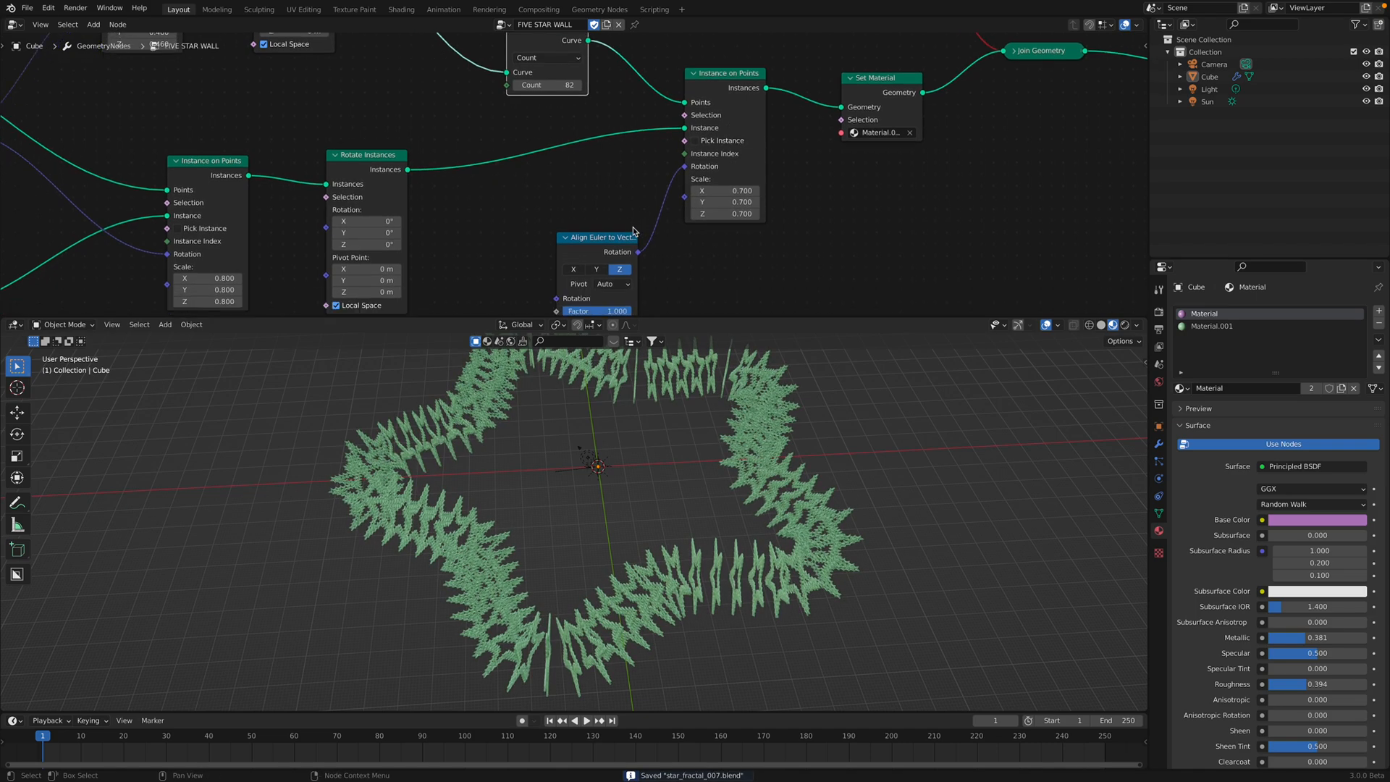
scroll(644, 173, "left", 2, "ctrl")
left_click_drag(644, 182, 614, 182)
middle_click_drag(661, 521, 717, 481)
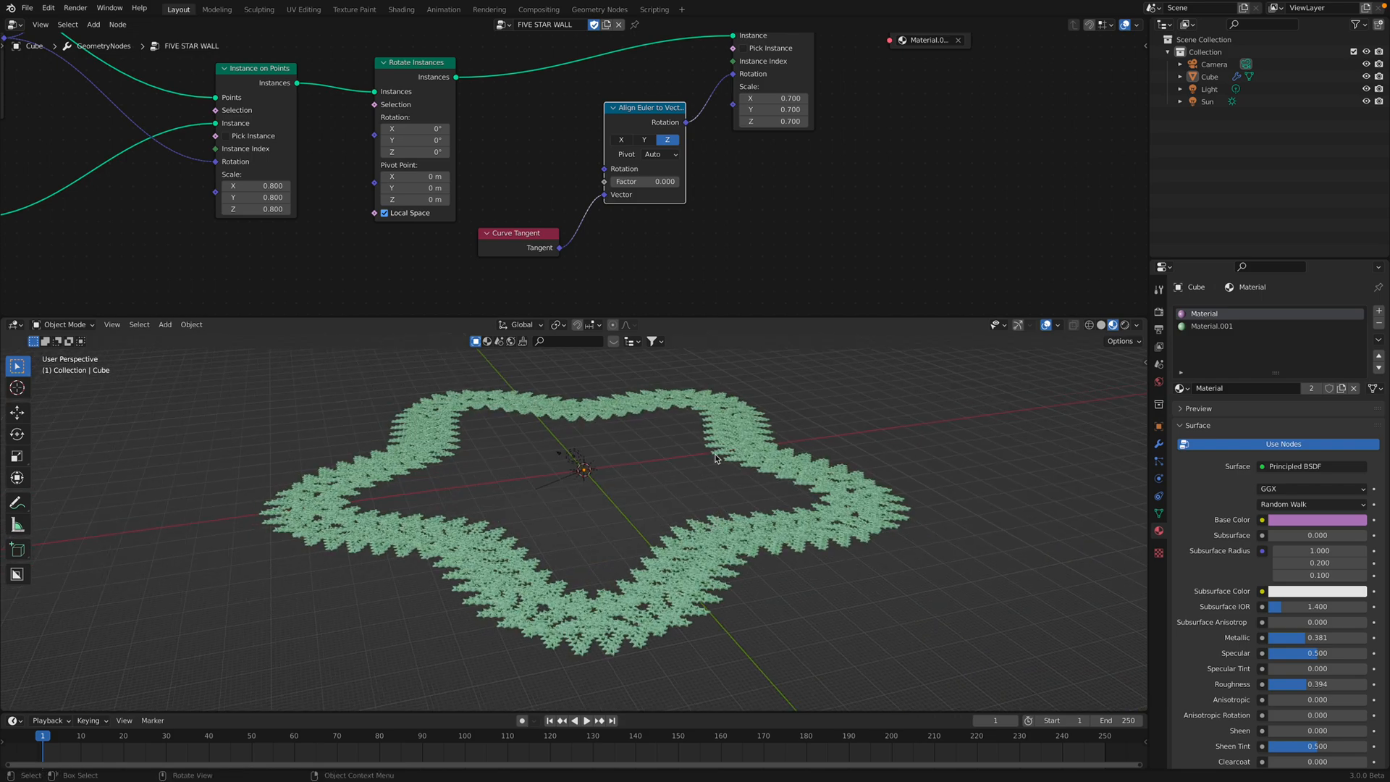
scroll(681, 485, "down", 2)
middle_click_drag(718, 406, 685, 476)
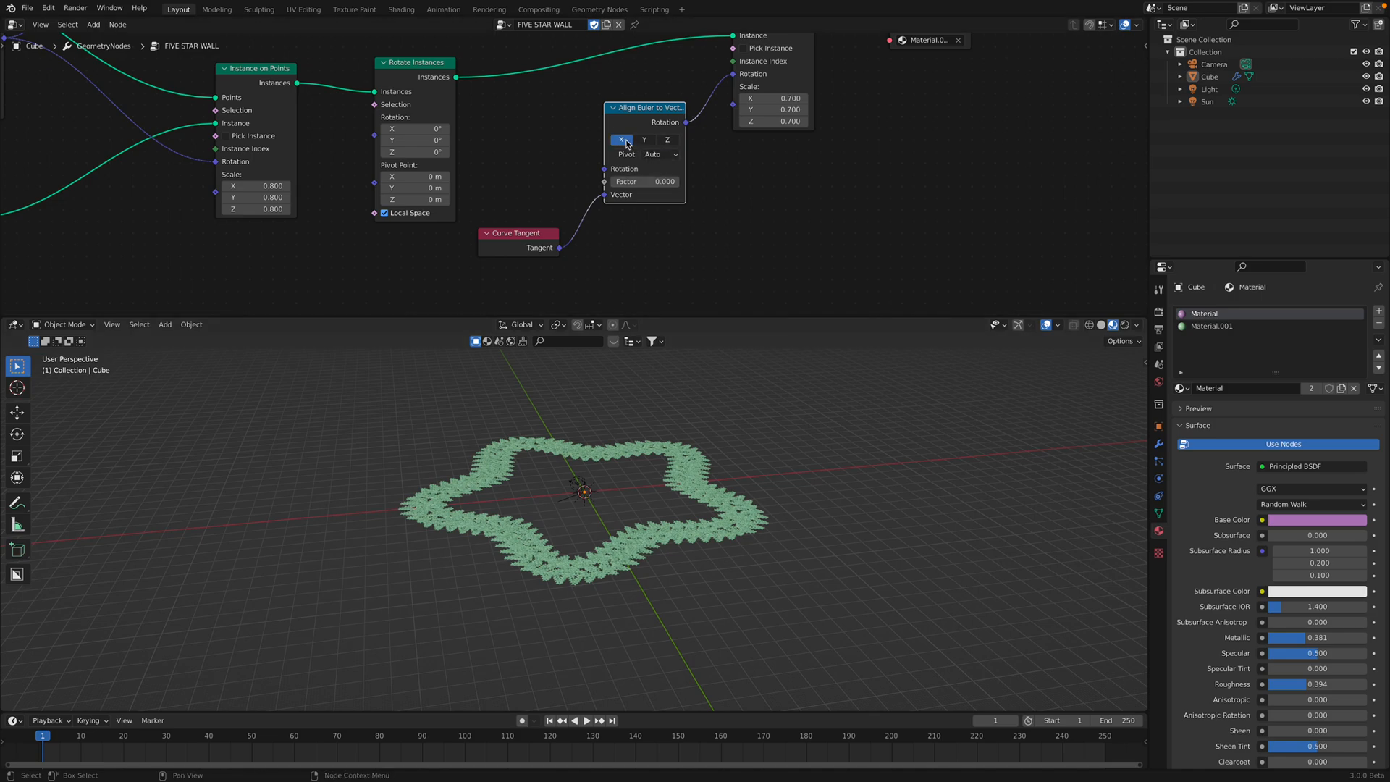
Set that Align Euler to Vector node's factor to 1, keep Z after comparing its axes, and save the file.
left_click(654, 181)
type("1")
key("Return")
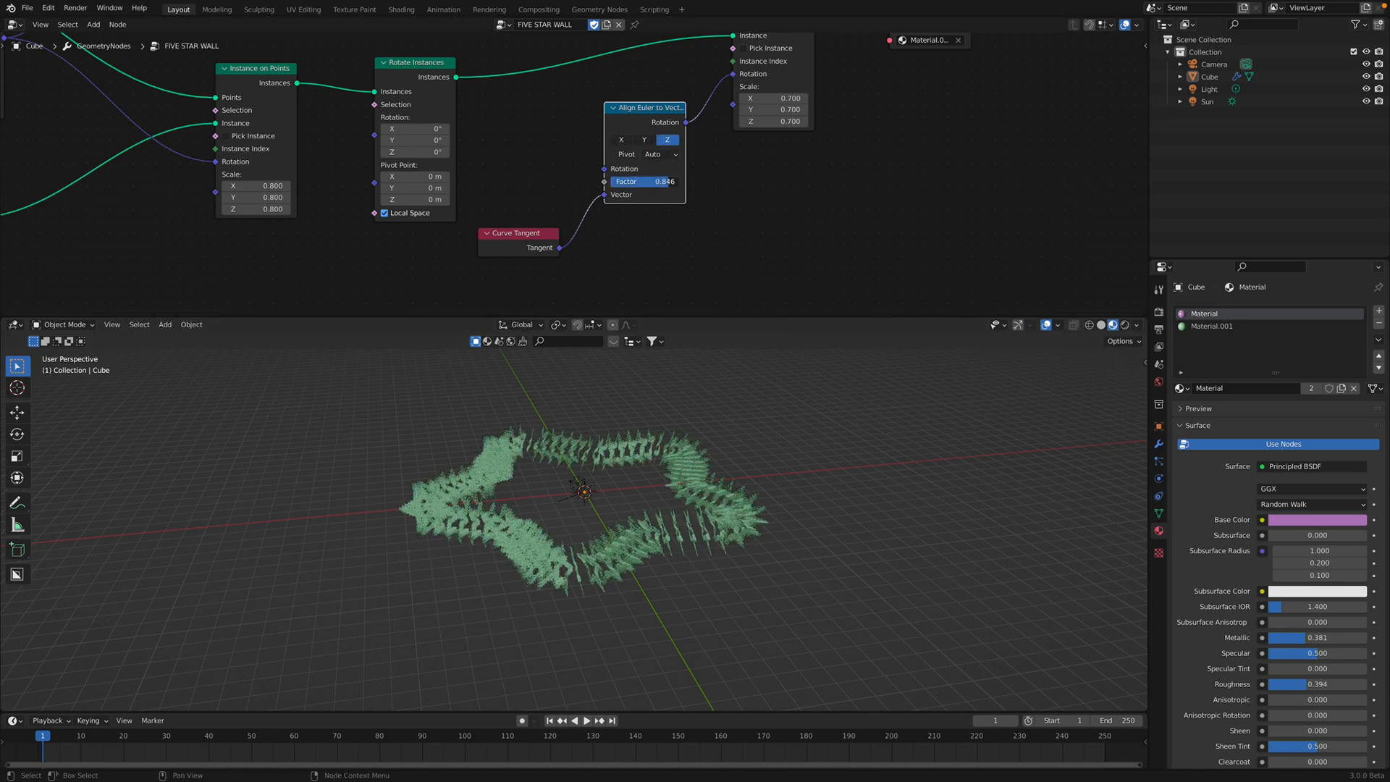
left_click(644, 139)
left_click(667, 140)
middle_click_drag(659, 406, 649, 451)
key("ctrl+s")
Set the lower branch's Resample Curve count to 333 and inspect the denser star instances.
middle_click_drag(637, 123, 586, 291)
left_click_drag(543, 160, 703, 161)
middle_click_drag(579, 697, 654, 457)
scroll(690, 438, "up", 3)
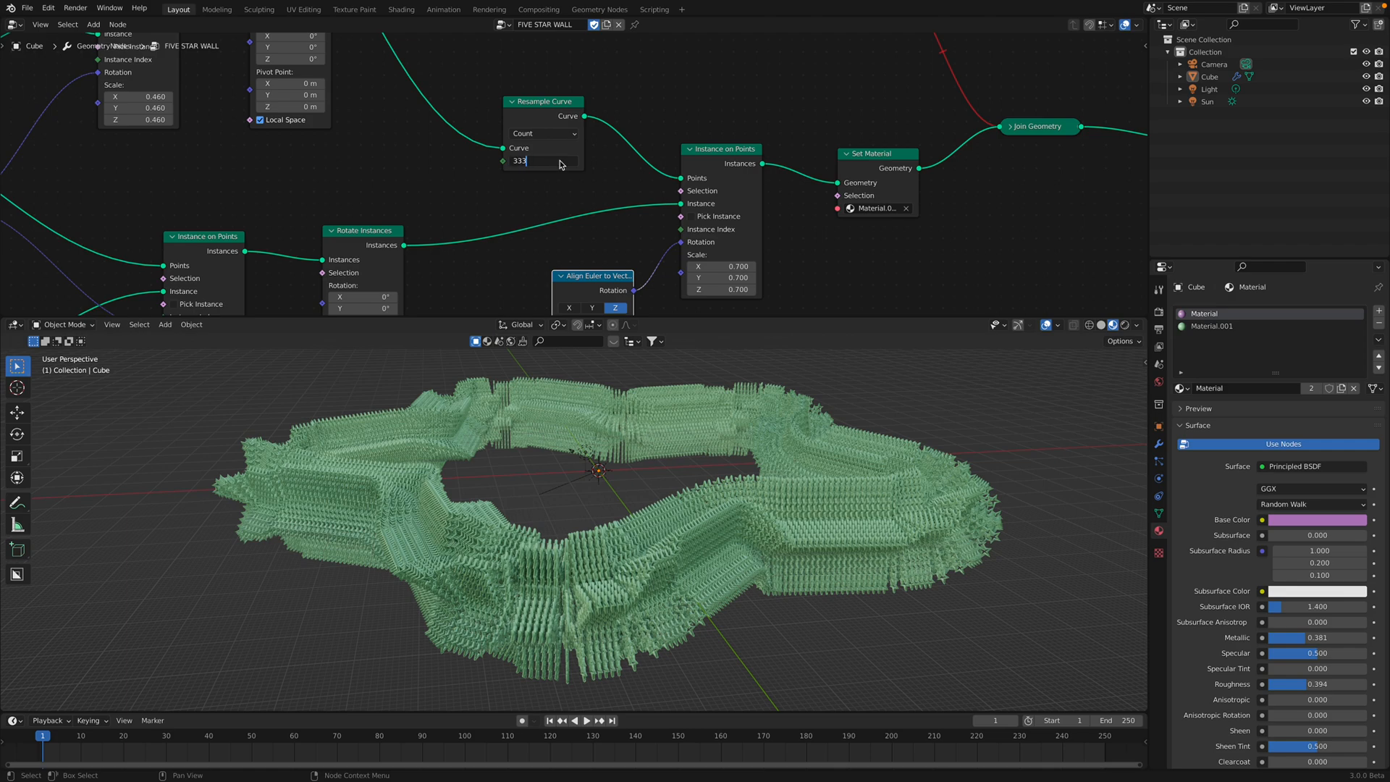
key("Return")
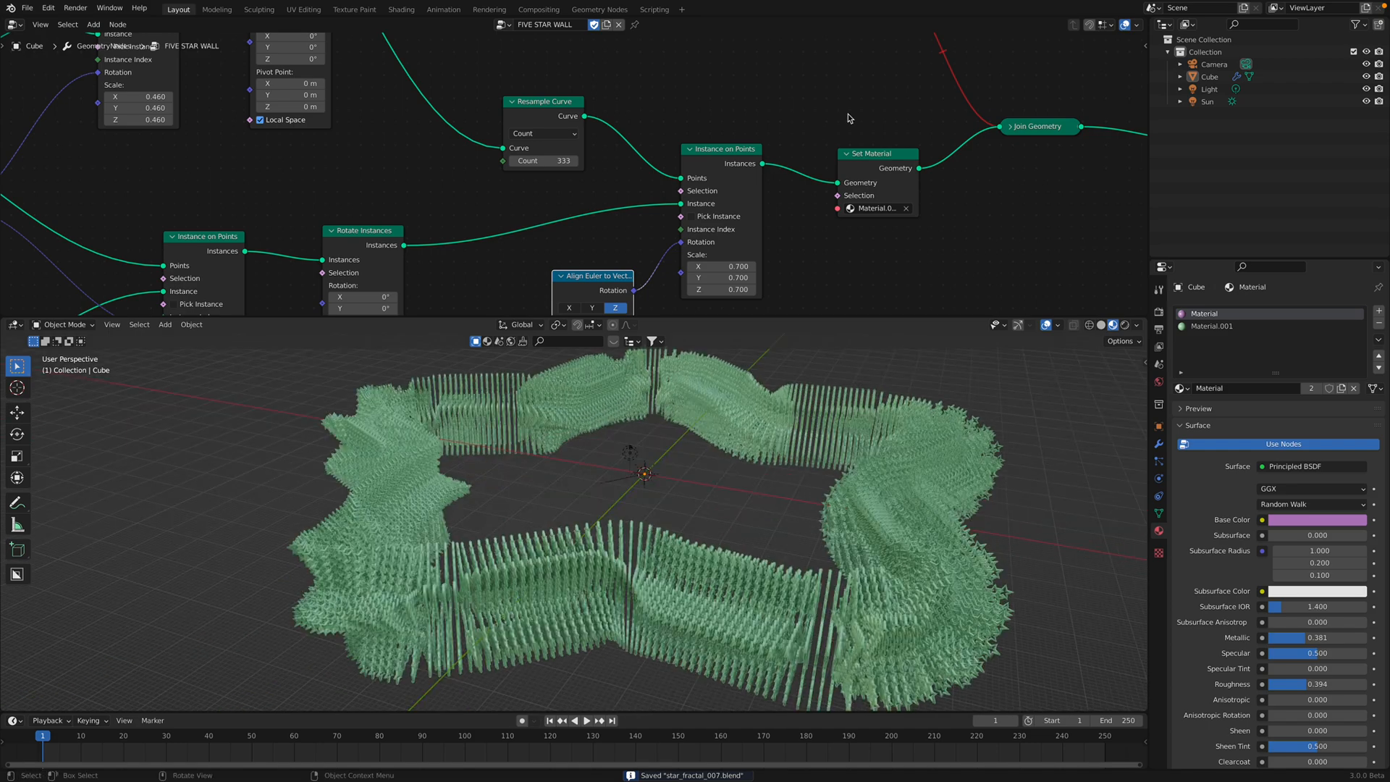
Unmute the link from the upper Set Material node to Join Geometry, nudge that node, and save the file.
scroll(819, 131, "down", 3)
right_click_drag(690, 163, 660, 127, "ctrl+alt")
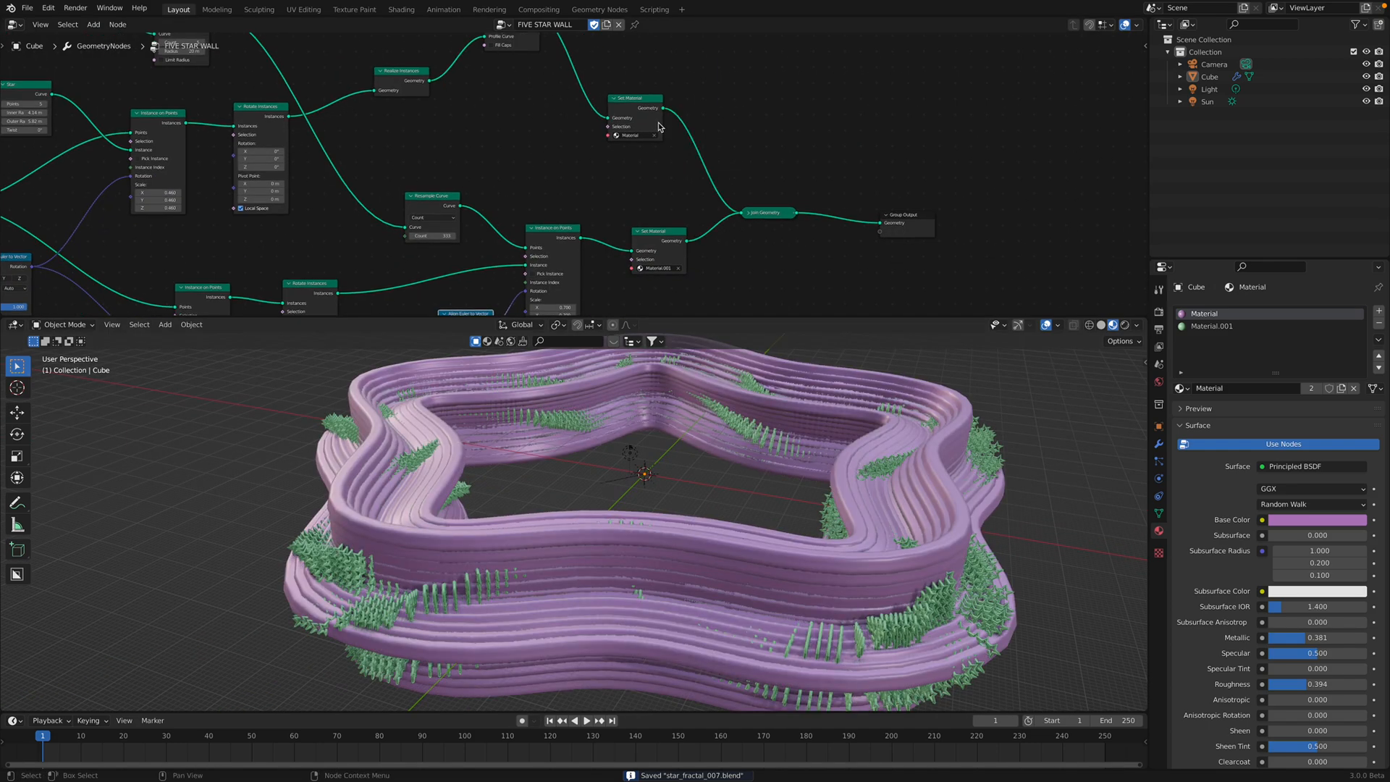
left_click_drag(654, 101, 668, 101)
left_click(762, 403)
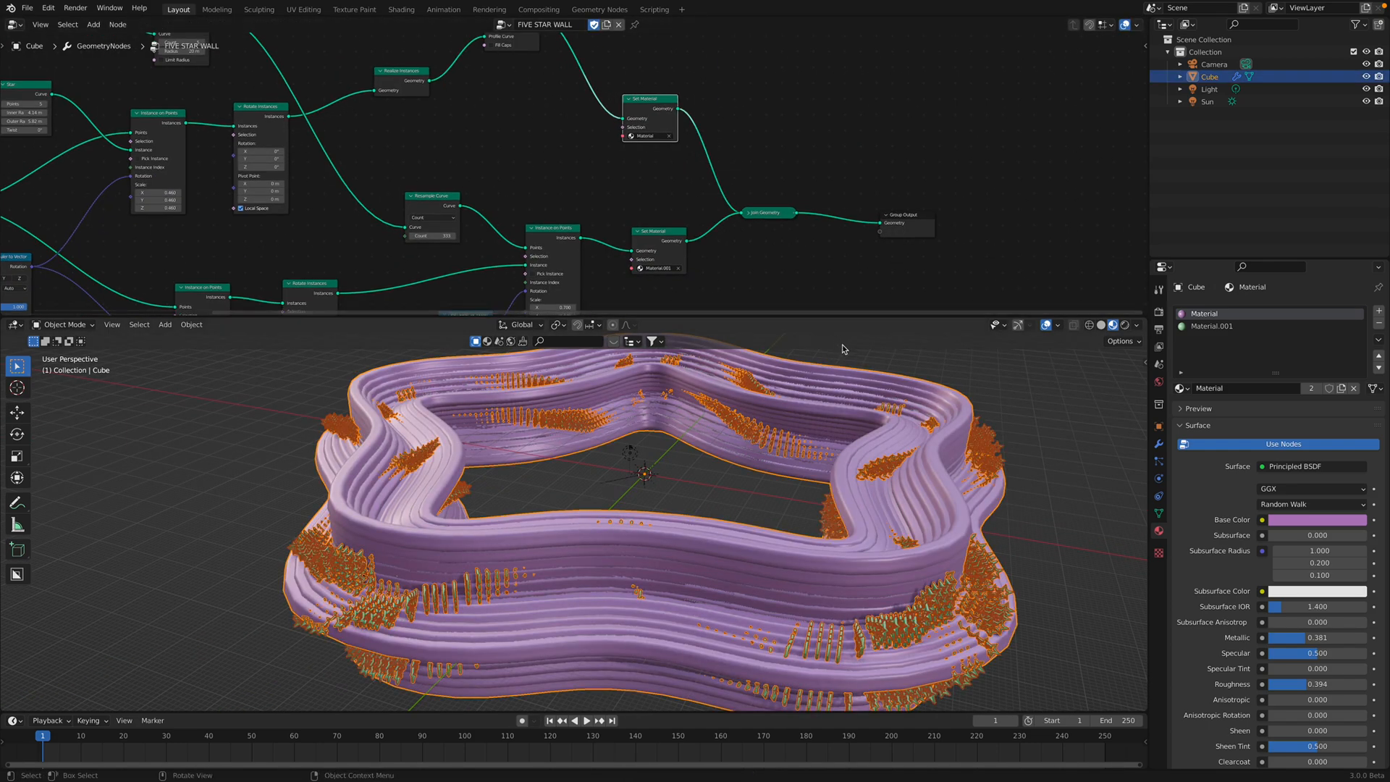
left_click(950, 363)
key("ctrl+s")
Examine the combined purple wall and green star instances in an enlarged and full-screen 3D viewport.
middle_click_drag(878, 391, 746, 433)
scroll(746, 433, "down", 2)
scroll(724, 211, "down", 6)
middle_click_drag(779, 167, 934, 133)
scroll(710, 197, "down", 3)
scroll(709, 195, "down", 1)
left_click_drag(777, 316, 777, 189)
key("ctrl+alt+space")
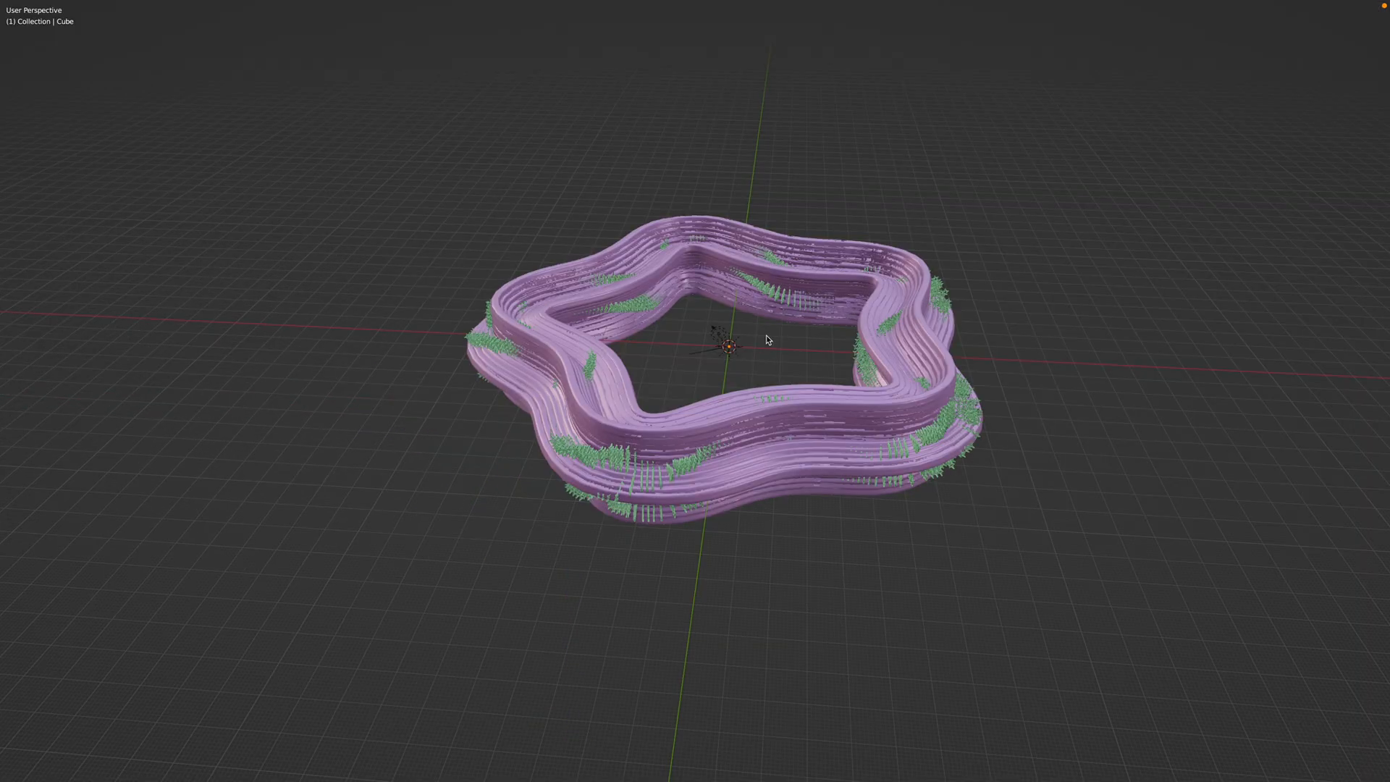
key("ctrl+alt+space")
middle_click_drag(768, 340, 811, 239)
scroll(634, 372, "up", 3)
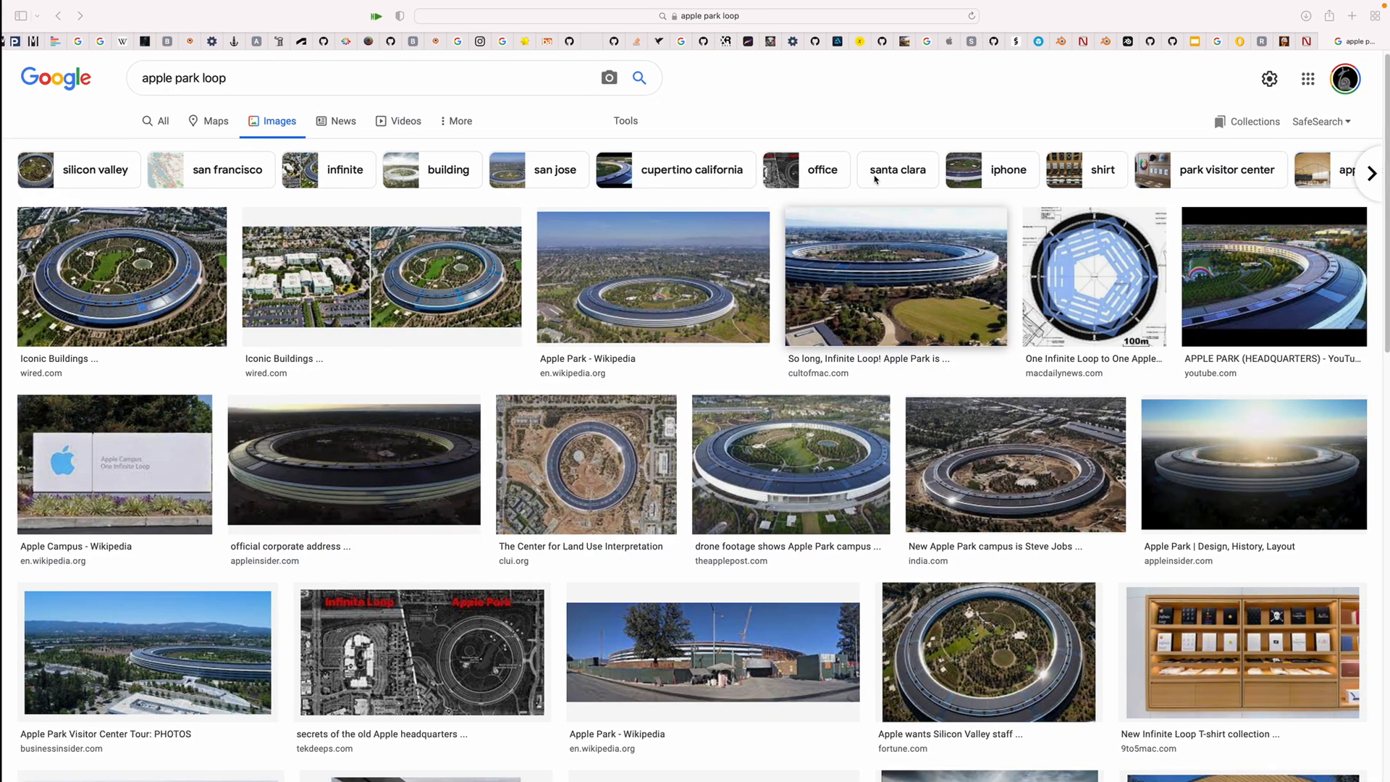
Switch from the browser's Apple Park image results back to Blender and enlarge the node editor area.
key("ctrl+Left")
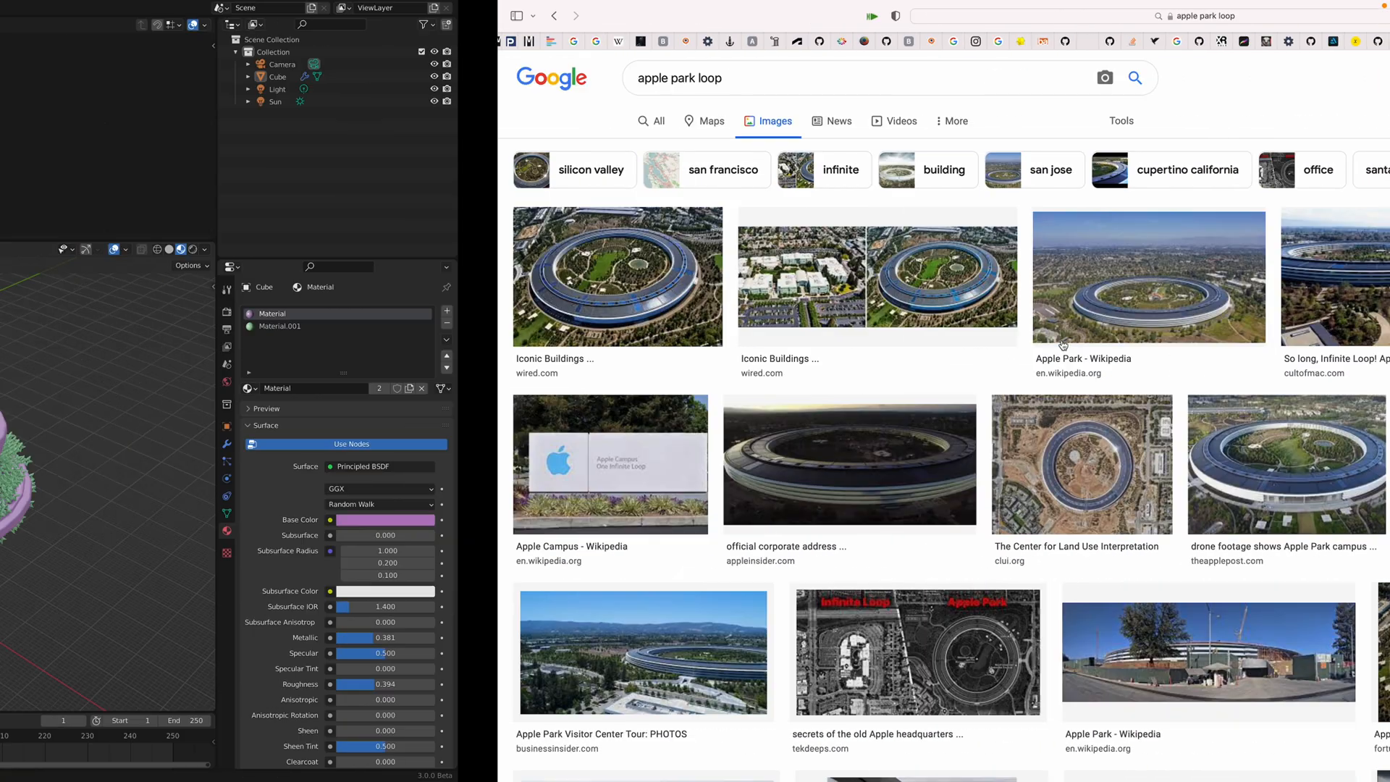
middle_click_drag(894, 478, 783, 240)
left_click_drag(782, 241, 786, 343)
Compare the X and Z axes on the Align Euler to Vector node beside Curve Tangent, return it to Z, and save.
scroll(717, 226, "up", 3)
scroll(717, 223, "up", 2)
left_click(662, 316)
middle_click_drag(662, 316, 665, 238)
scroll(664, 238, "up", 1)
left_click(762, 192)
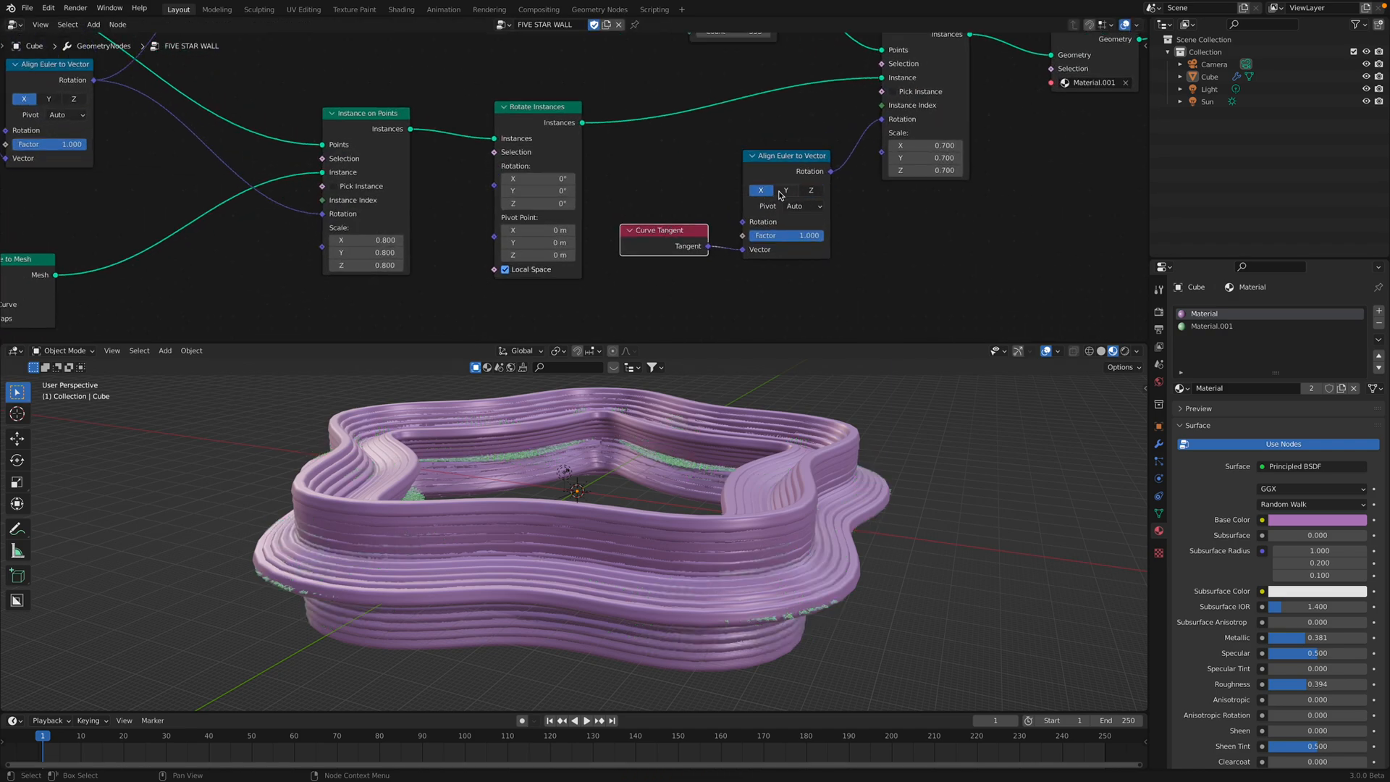
left_click(811, 190)
middle_click_drag(616, 405, 632, 540)
key("ctrl+s")
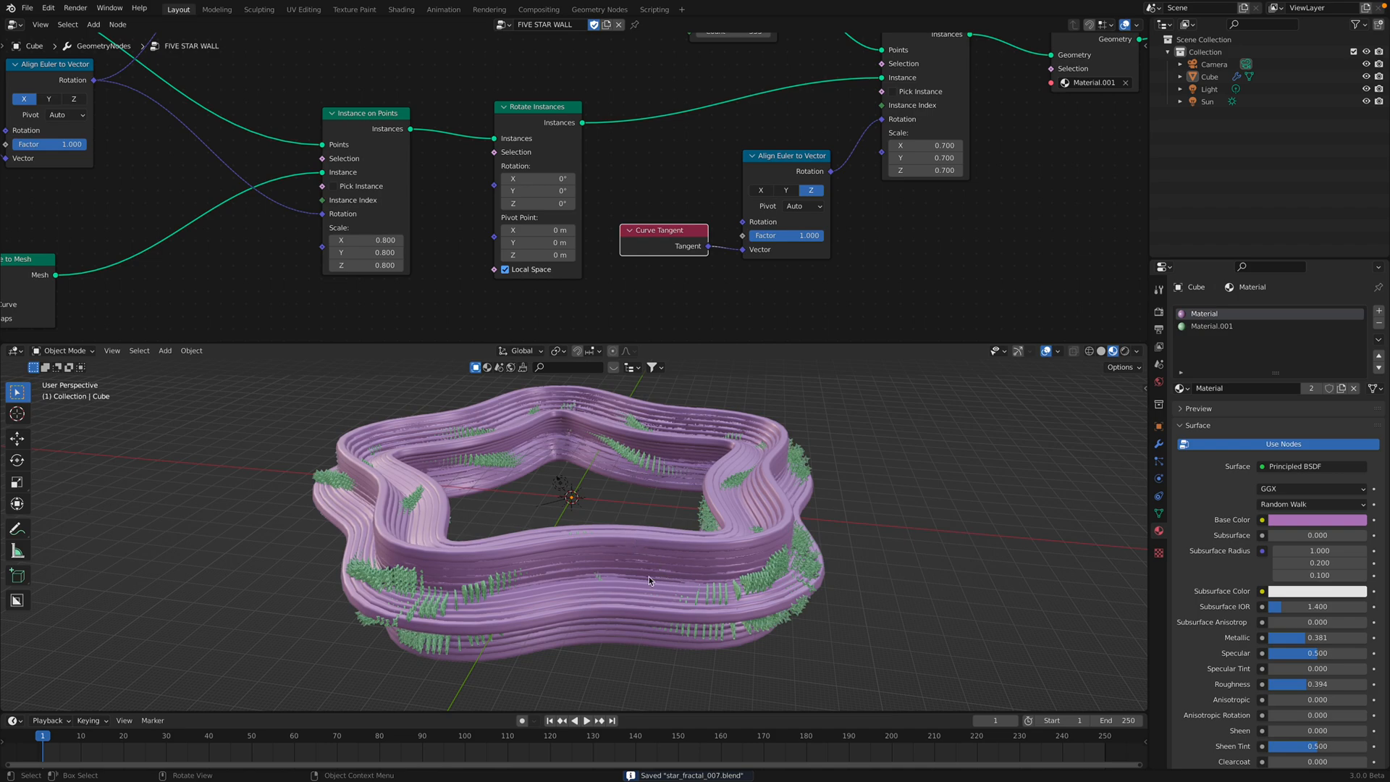
Examine how the green star instances emerge from the purple star wall from several angles and distances.
middle_click_drag(543, 593, 706, 495)
scroll(869, 547, "up", 3)
scroll(960, 556, "down", 3)
middle_click_drag(607, 444, 789, 493)
scroll(695, 434, "up", 2)
scroll(745, 465, "down", 2)
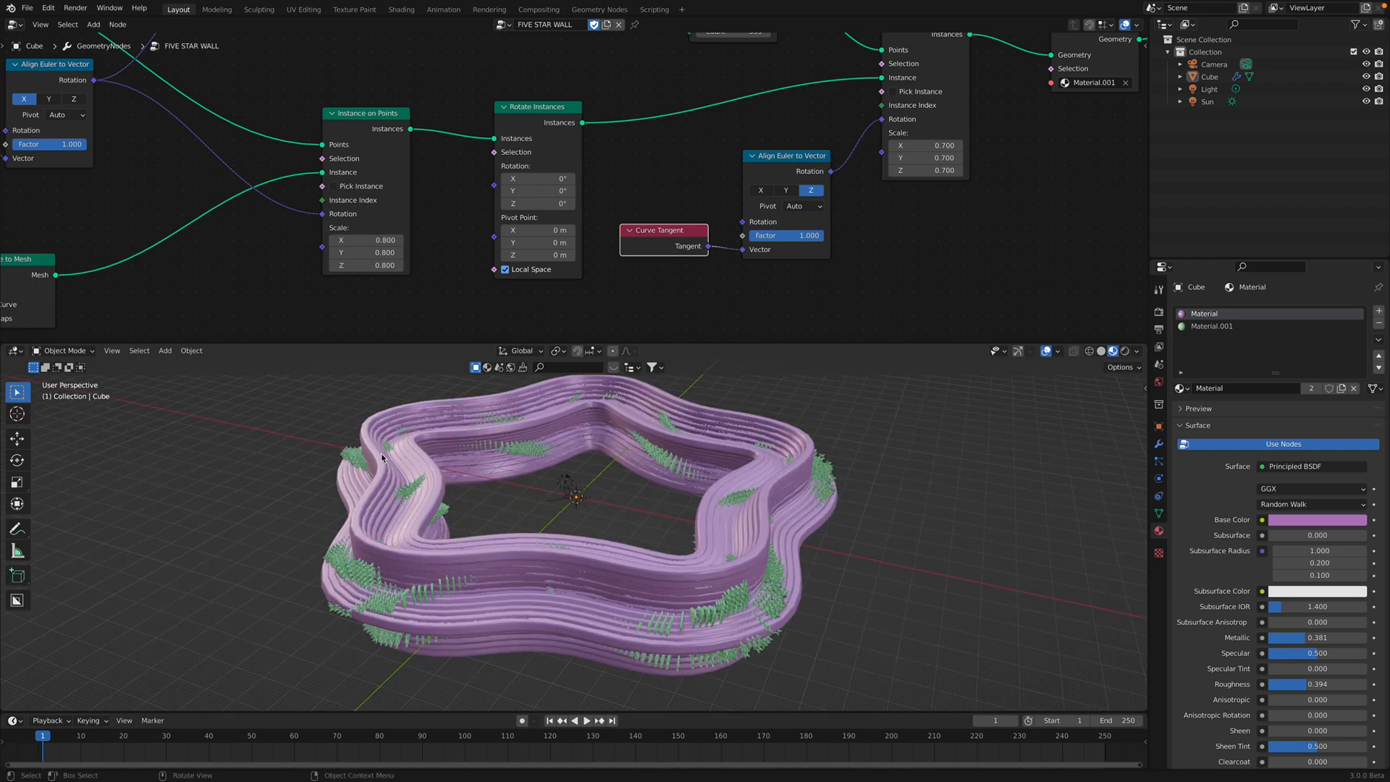
middle_click_drag(714, 584, 786, 543)
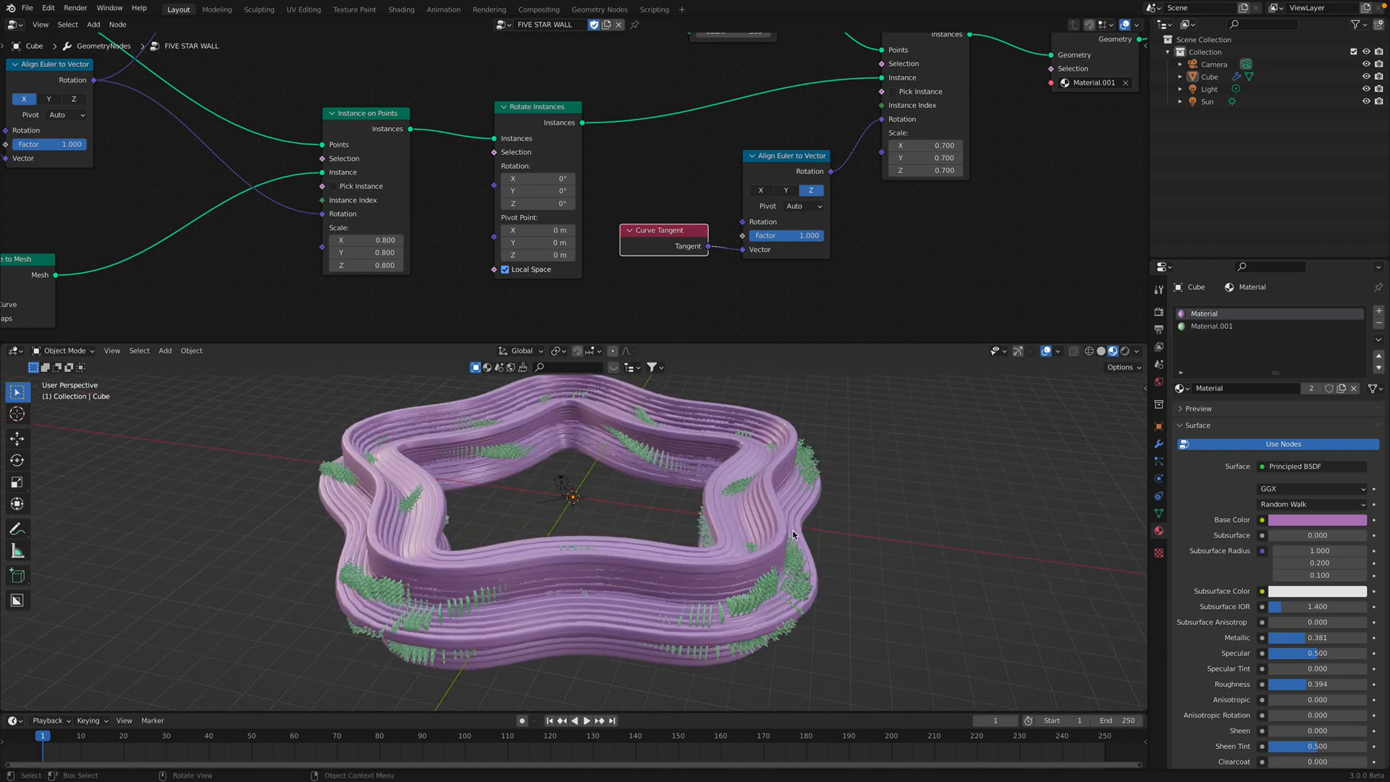
middle_click_drag(706, 498, 654, 503)
middle_click_drag(562, 496, 622, 458)
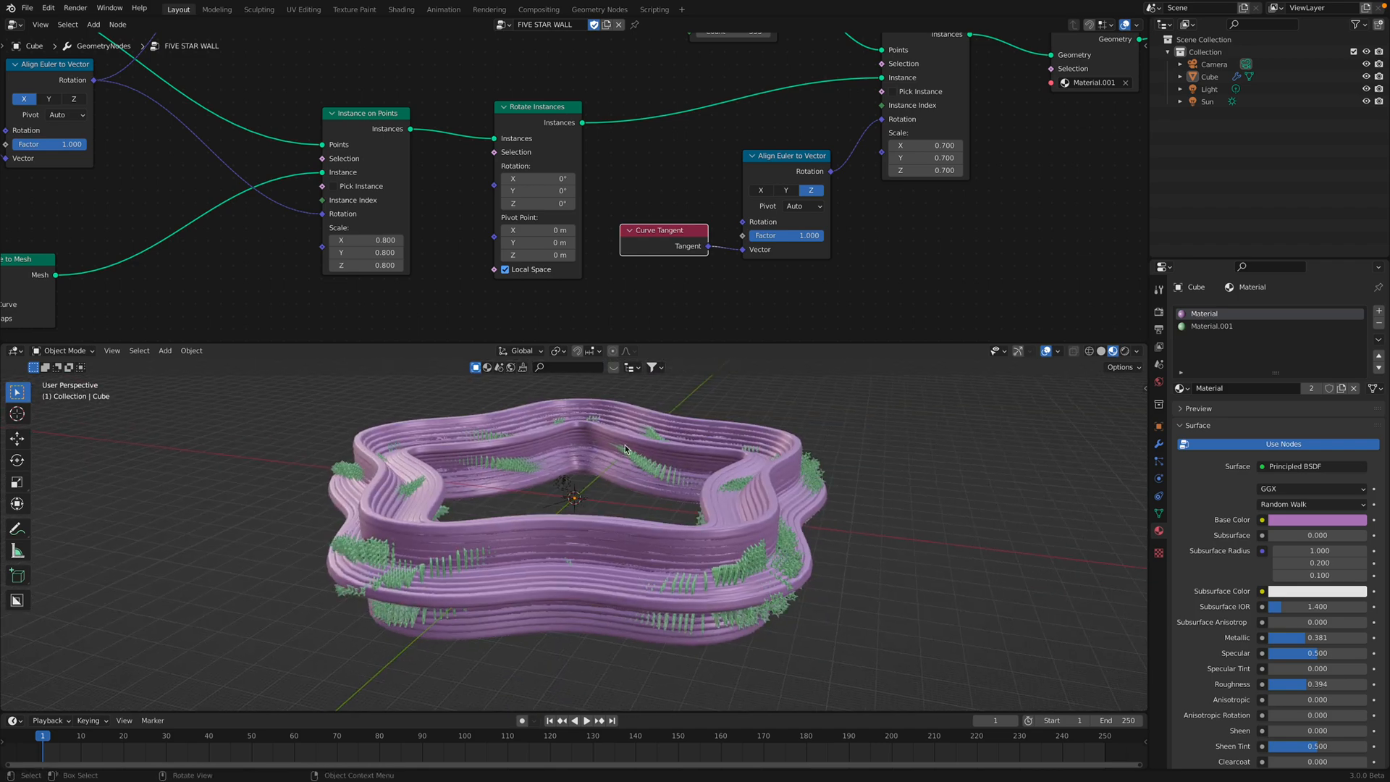
Try a count of 111 on the lower branch's Resample Curve node and set it to 273.
scroll(555, 274, "down", 3)
middle_click_drag(698, 133, 683, 187)
type("111")
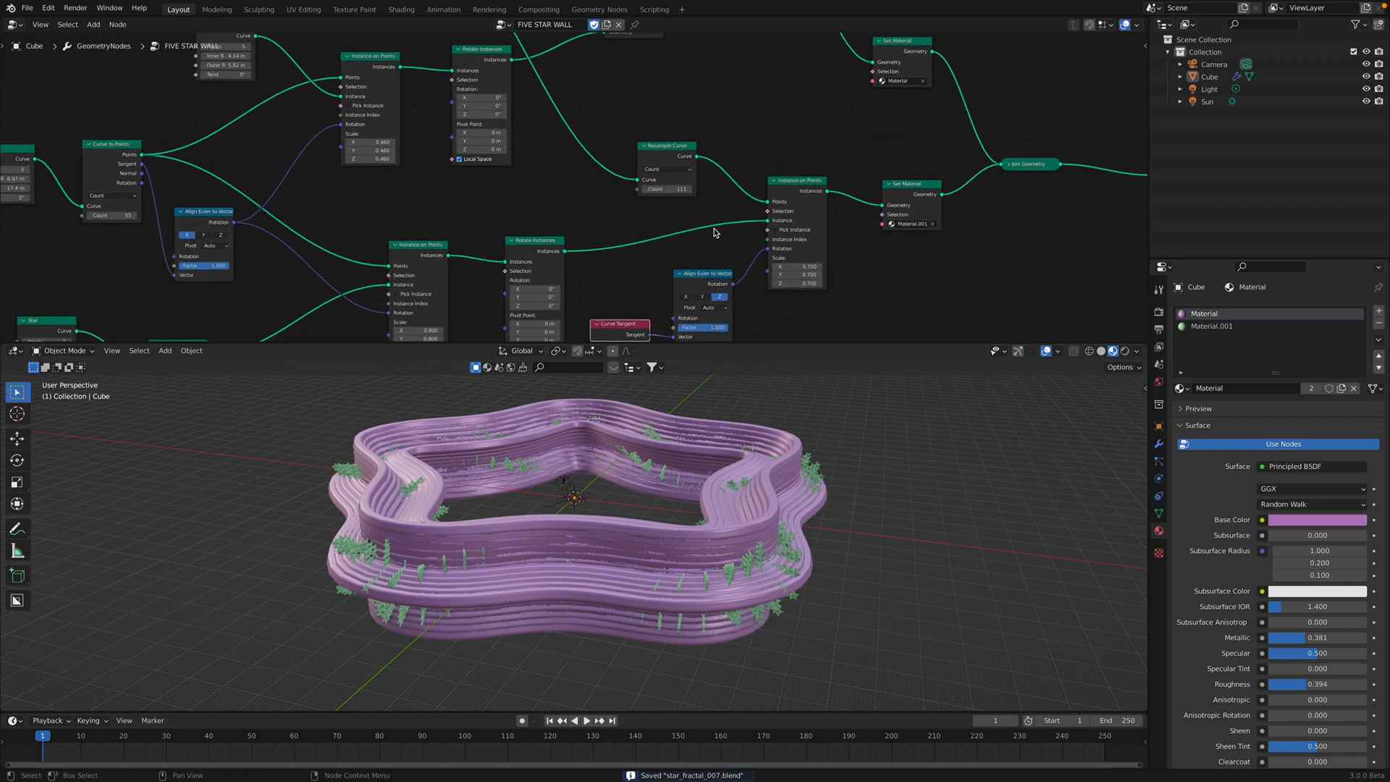
key("Return")
left_click_drag(667, 189, 974, 53)
mouse_move(1018, 4)
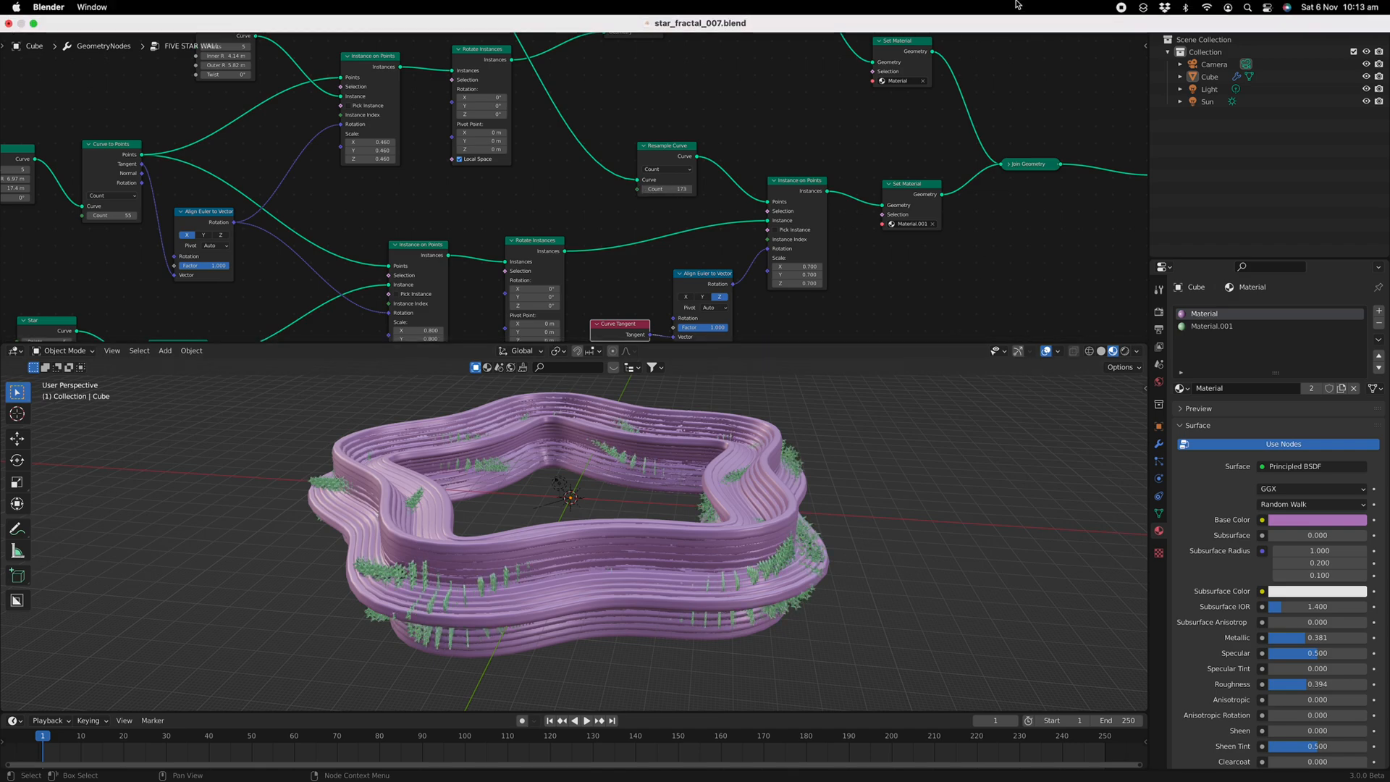